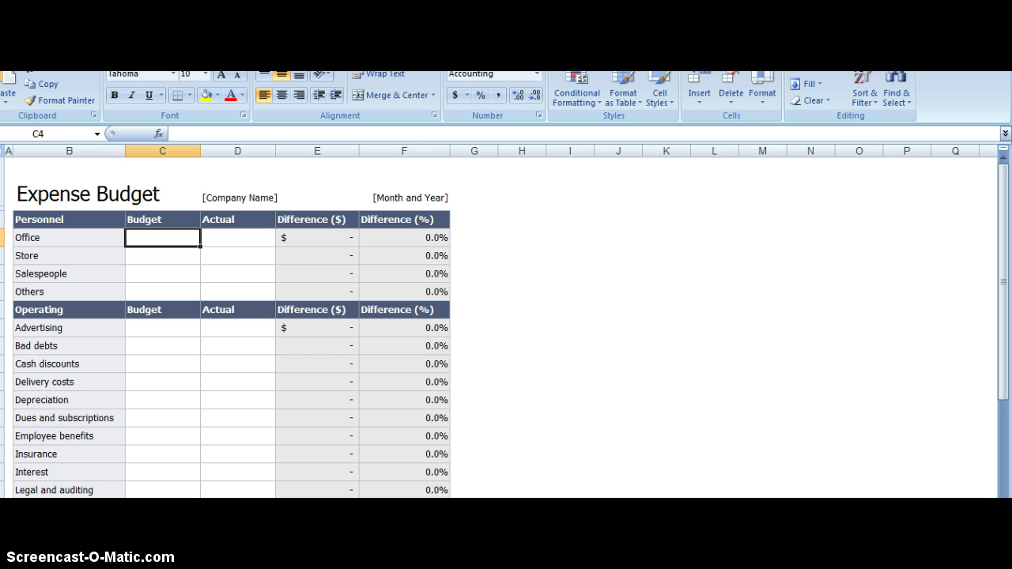
Step: Enter the Personnel actual amounts 250,000, 20,000, 75,000 and 50,000 in column D
key("Right")
key("Right")
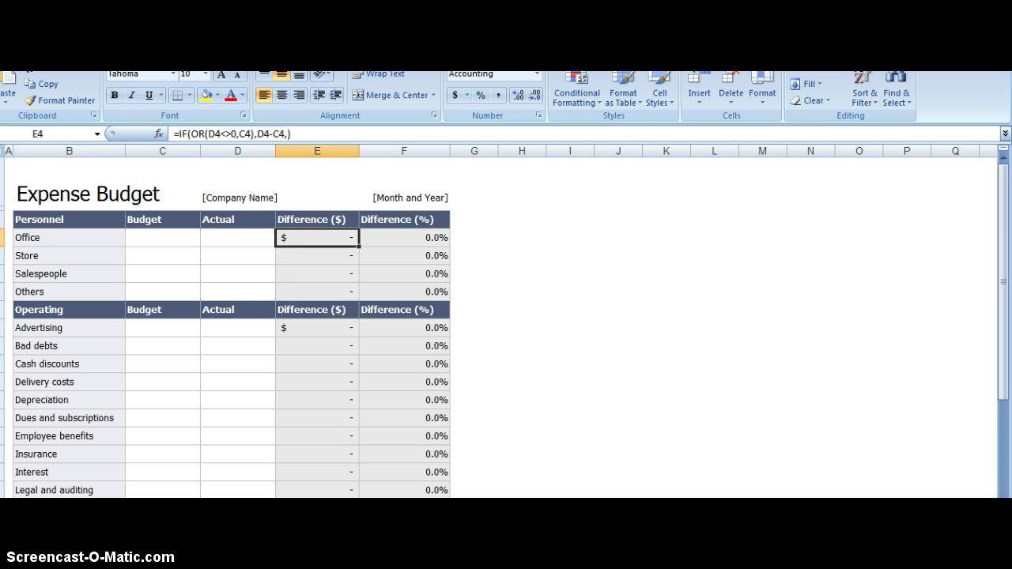
key("Left")
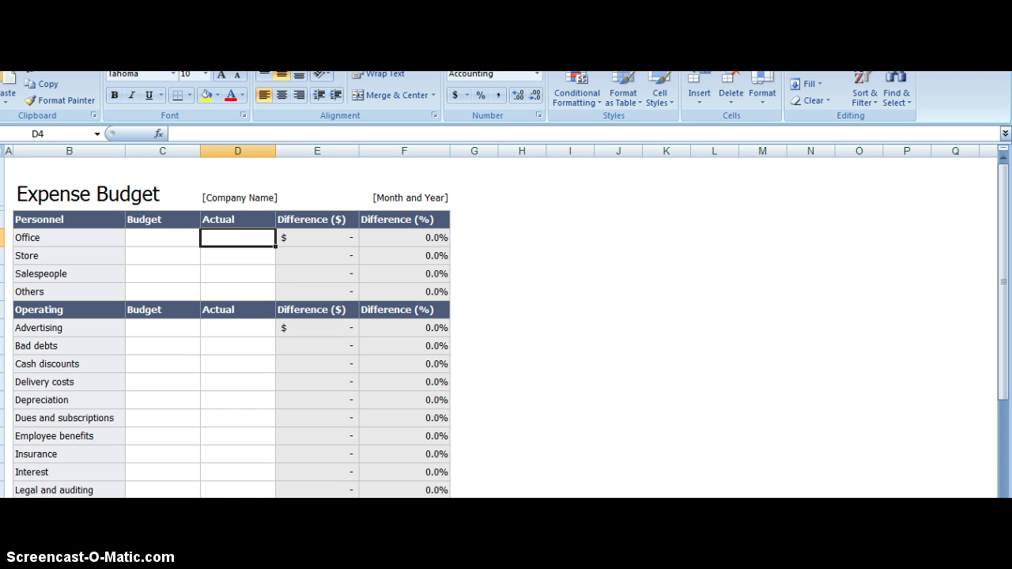
type("250000")
key("Return")
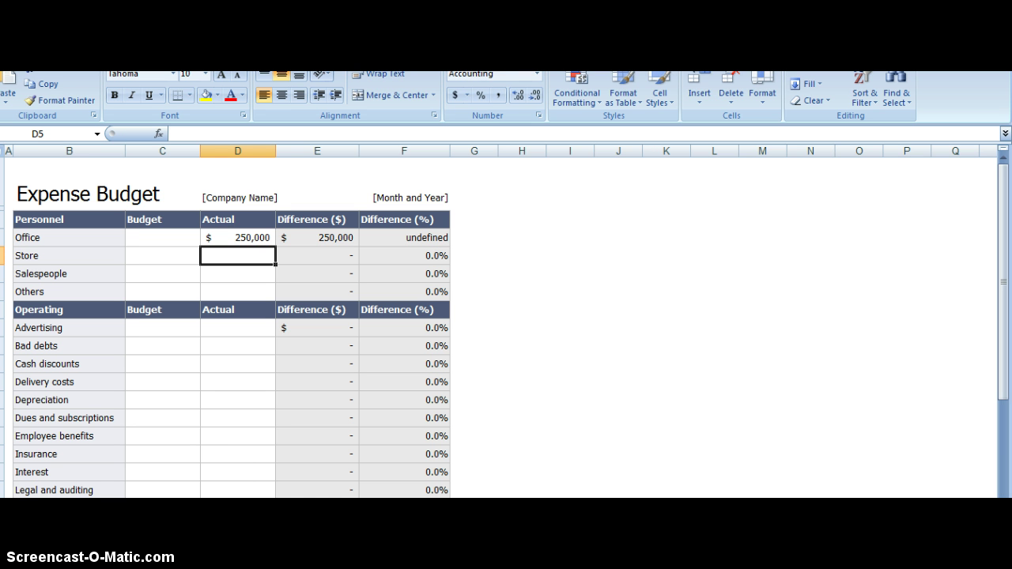
type("20,000")
key("Return")
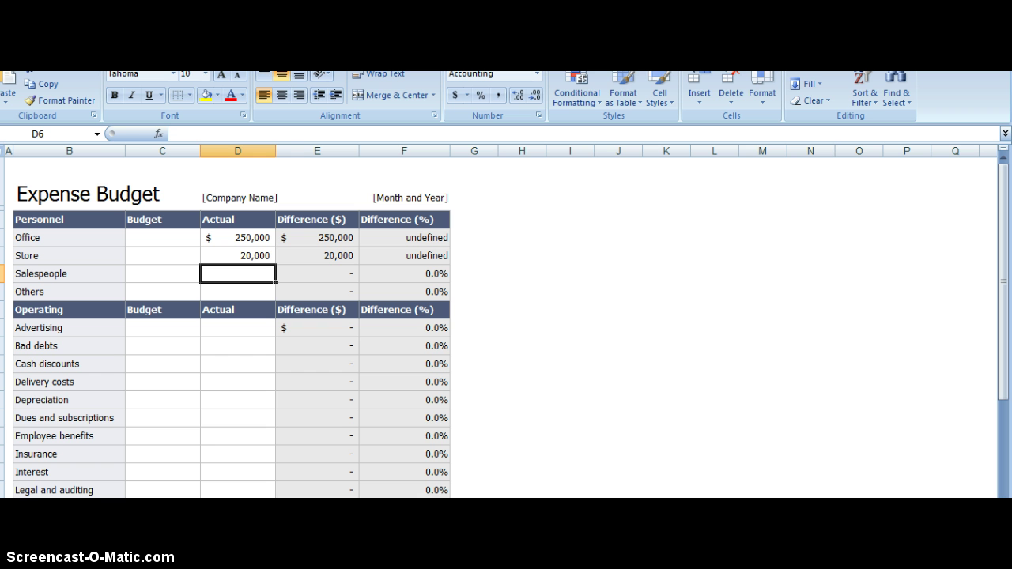
type("75,000")
key("Return")
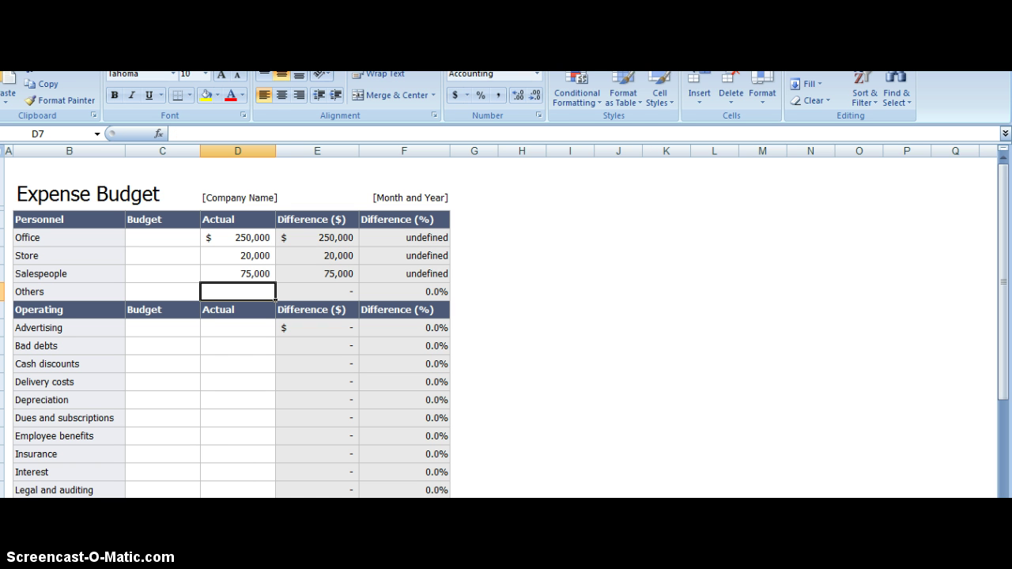
type("50,000")
key("Return")
Step: Enter the first Operating actual amounts, 250, 2,000, 100, 2,500, 5,500 through 45,000
key("Return")
type("250")
key("Return")
type("2,000")
key("Return")
type("100")
key("Return")
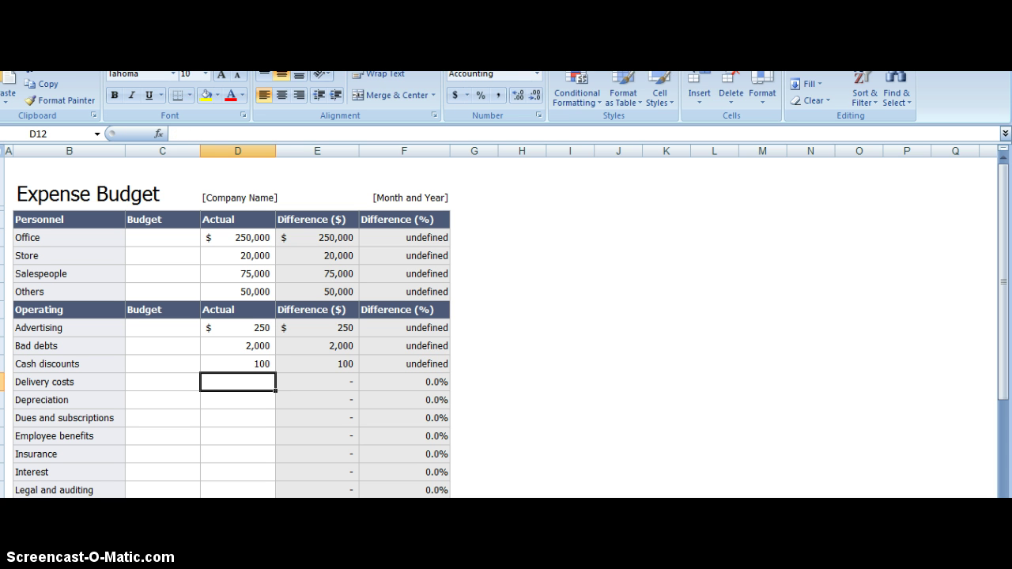
type("2,500")
key("Return")
type("5,500")
key("Return")
type("2,500")
key("Return")
type("35,000")
key("Return")
type("1")
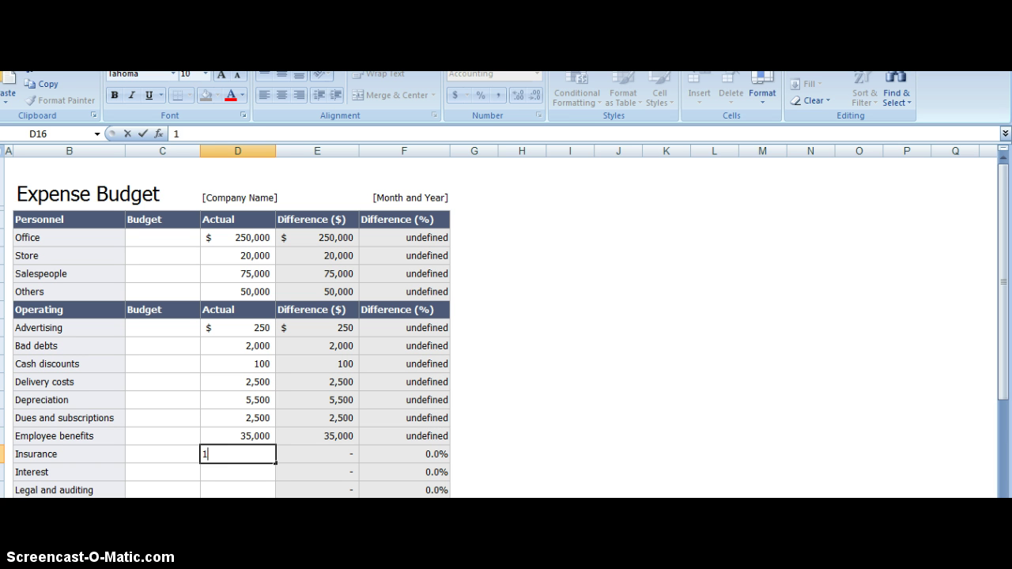
type("0,000")
key("Return")
type("3,500")
key("Return")
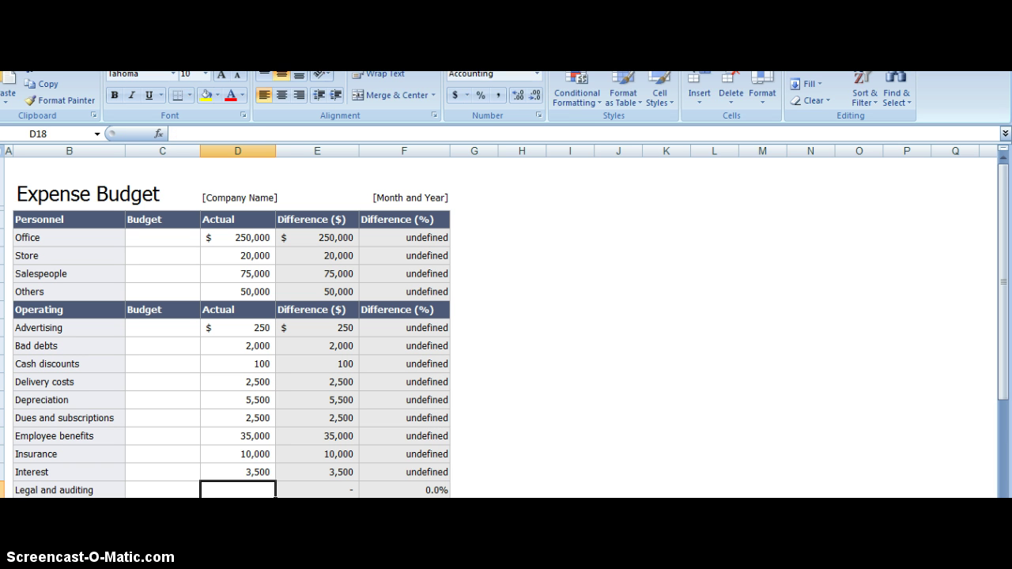
type("45,000")
key("Return")
key("Return")
key("Return")
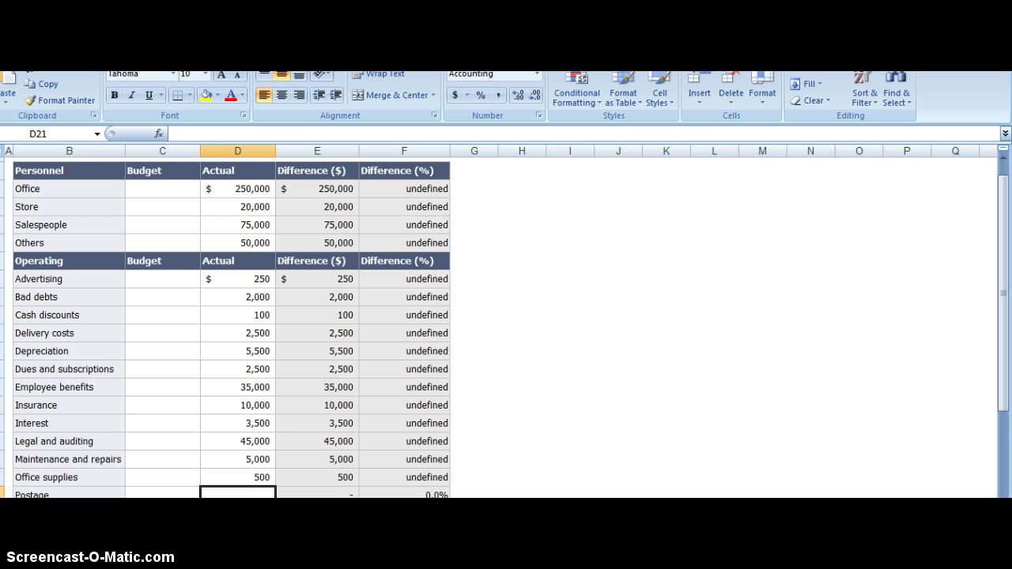
Step: Enter the remaining actual amounts, 250 through 200 for Other, correcting one mistyped entry
type("250")
key("Return")
type("1200")
key("Return")
type("1")
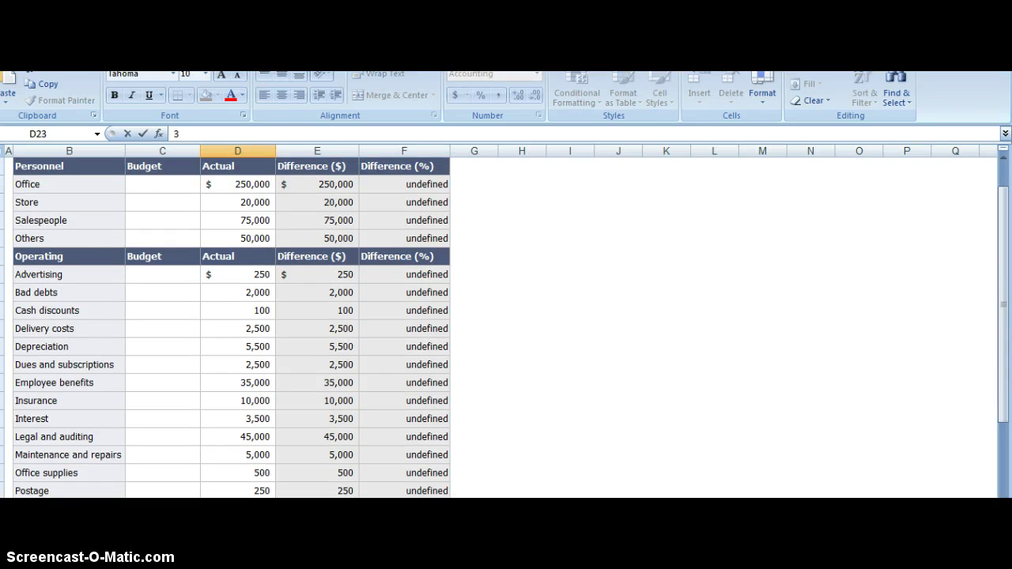
type("0,000")
key("Return")
type("35,0")
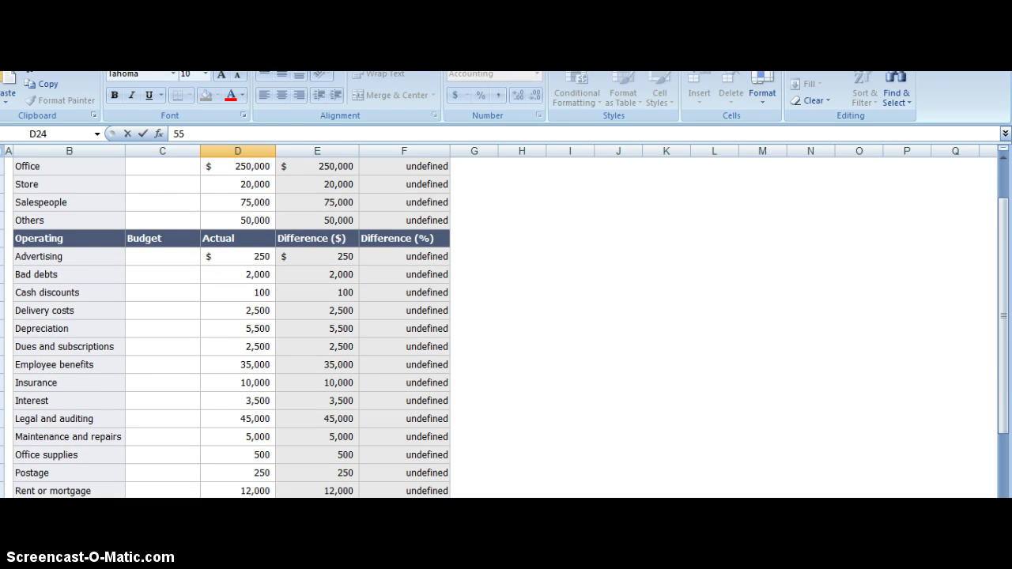
type("00")
key("Return")
type("75,")
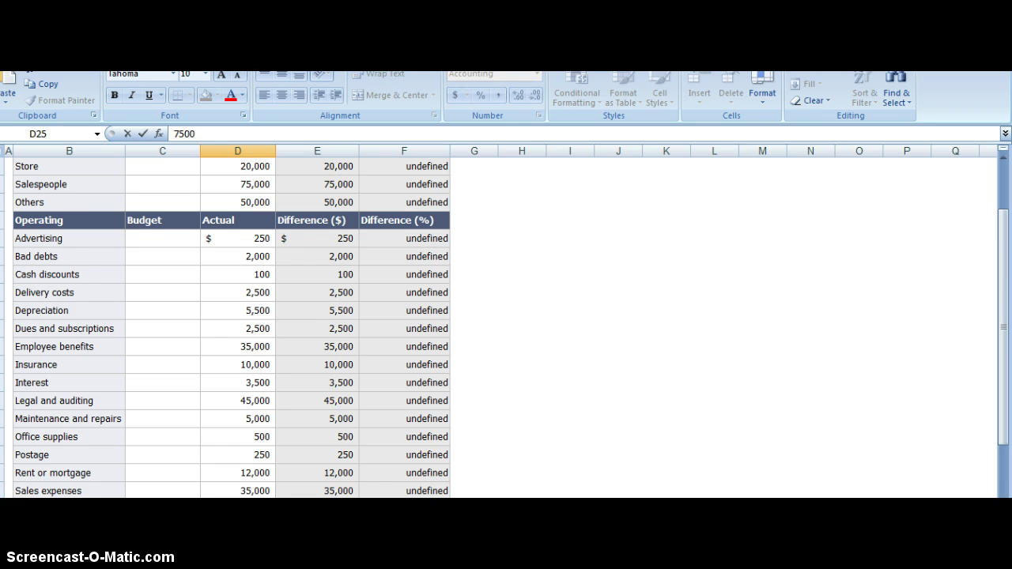
type("0")
key("Return")
type("7,5")
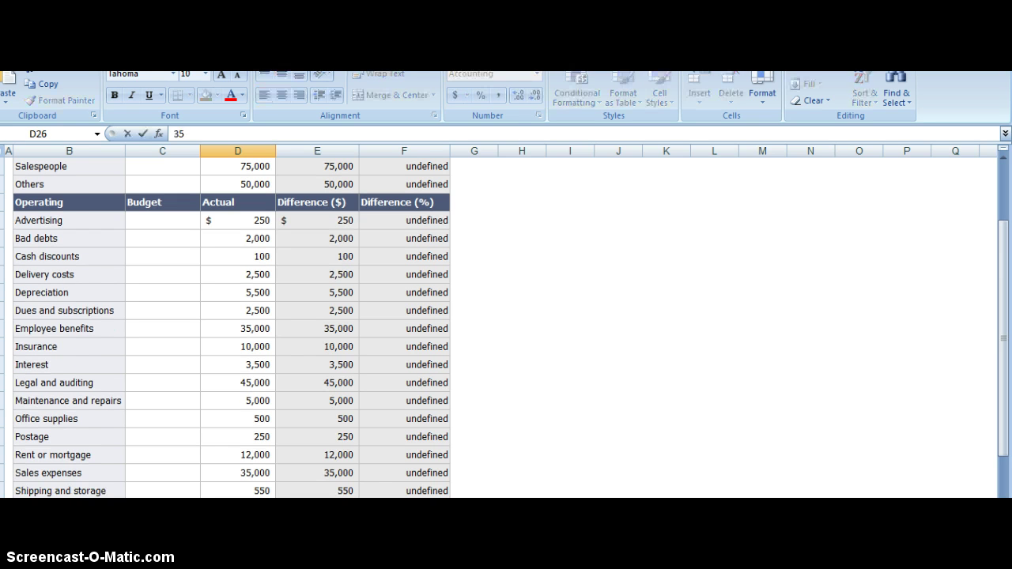
type("00")
key("Return")
type("25")
key("BackSpace")
key("BackSpace")
type("35,000")
key("Return")
type("2500")
key("Return")
type("200")
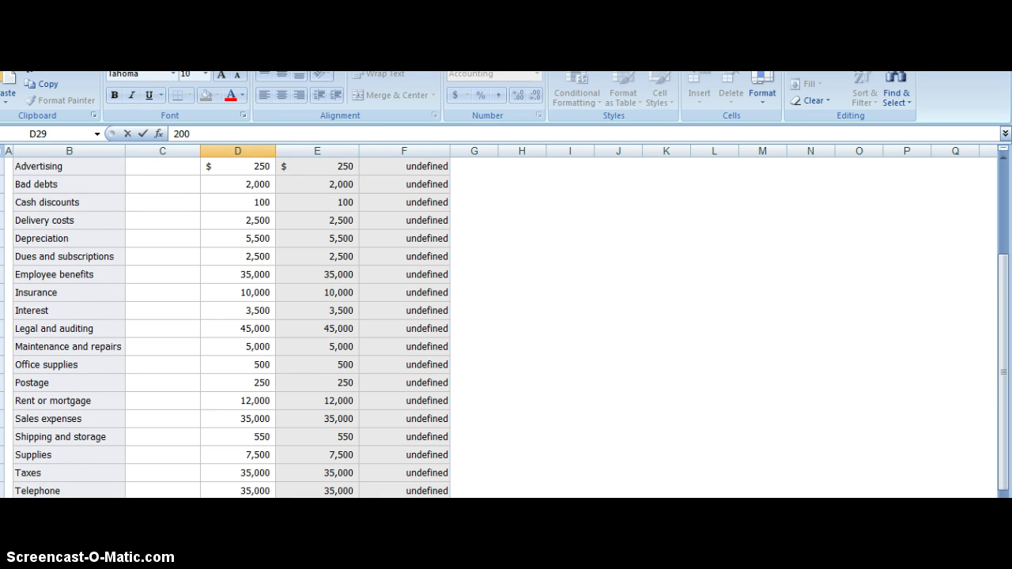
key("Return")
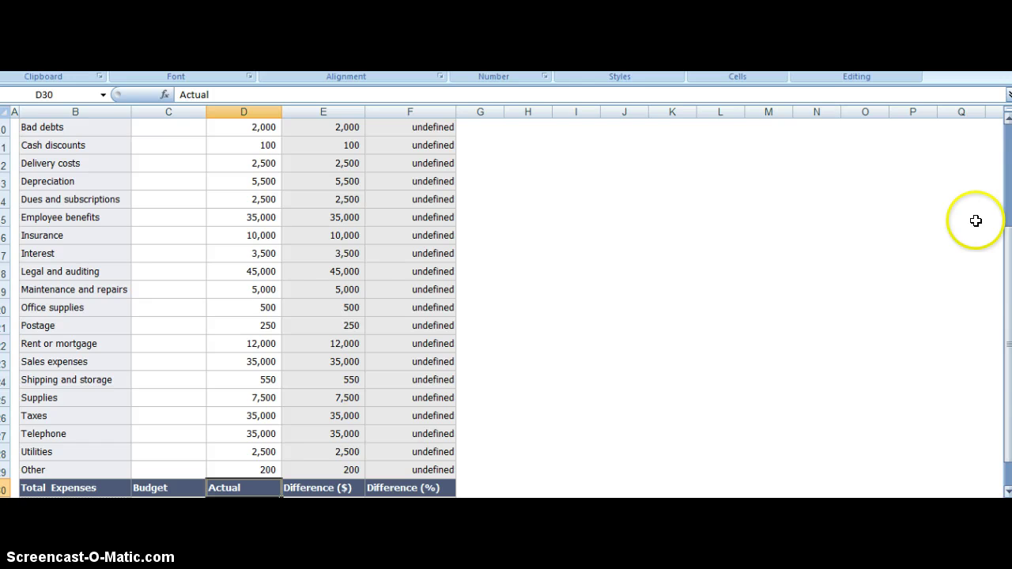
scroll(1006, 158, "up", 3)
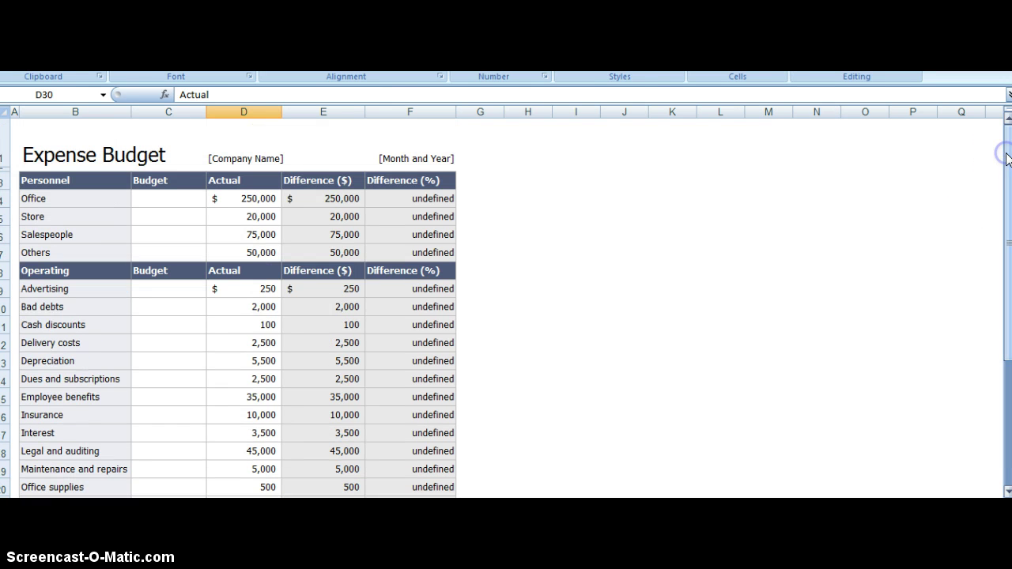
left_click(249, 198)
left_click(330, 202)
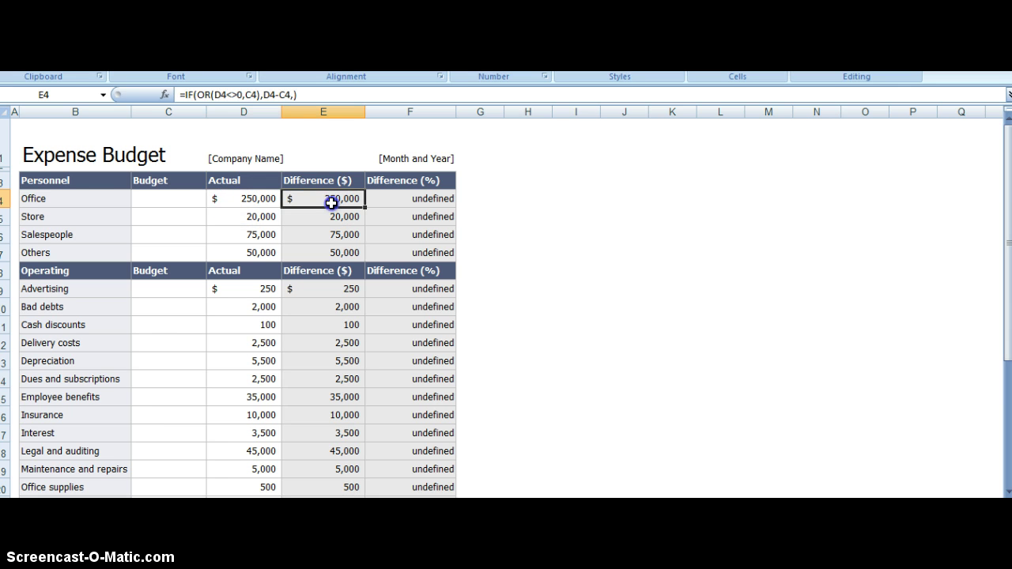
left_click(233, 198)
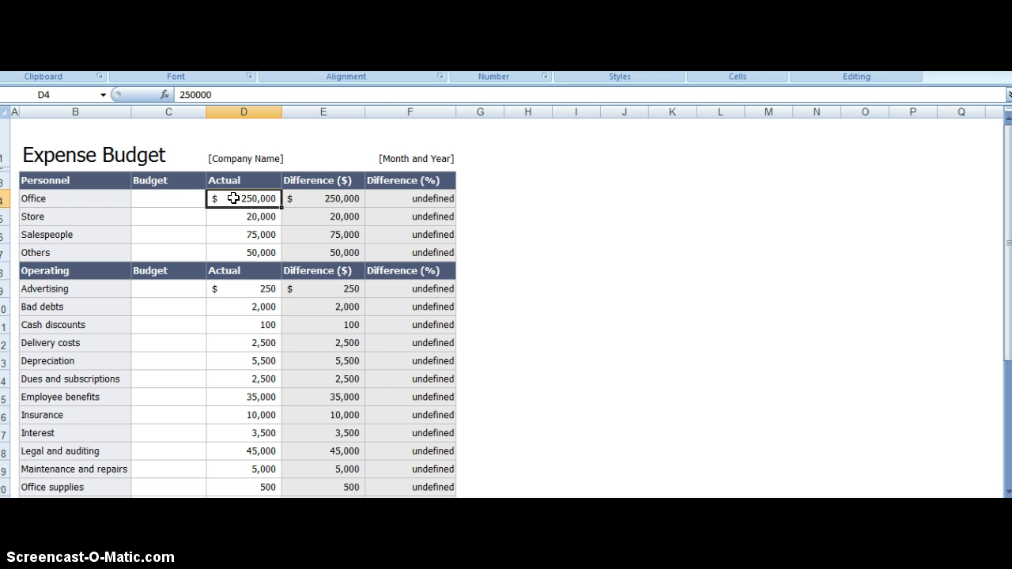
left_click(171, 198)
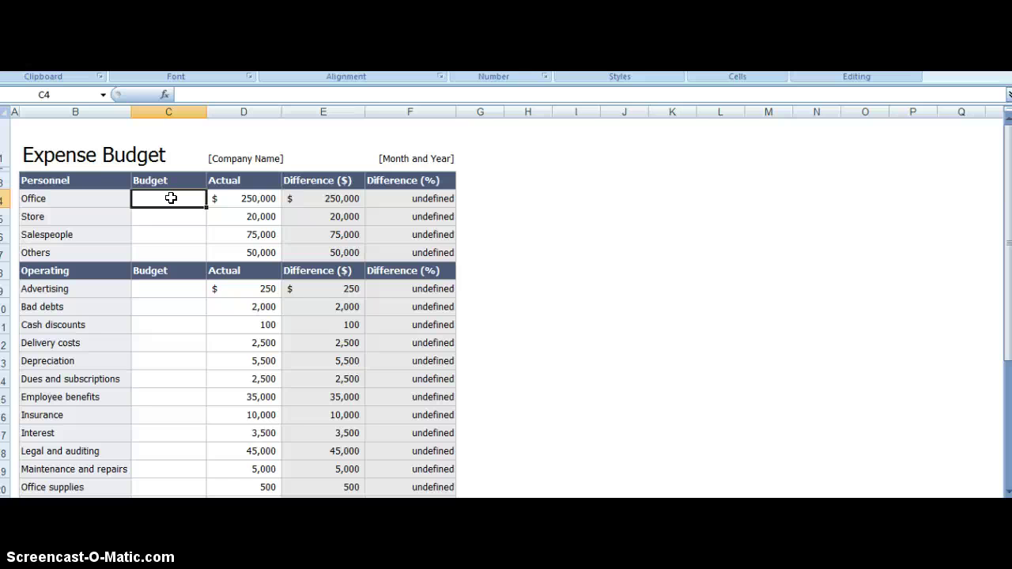
Step: Give the Office budget the formula Actual times 1.40
type("=")
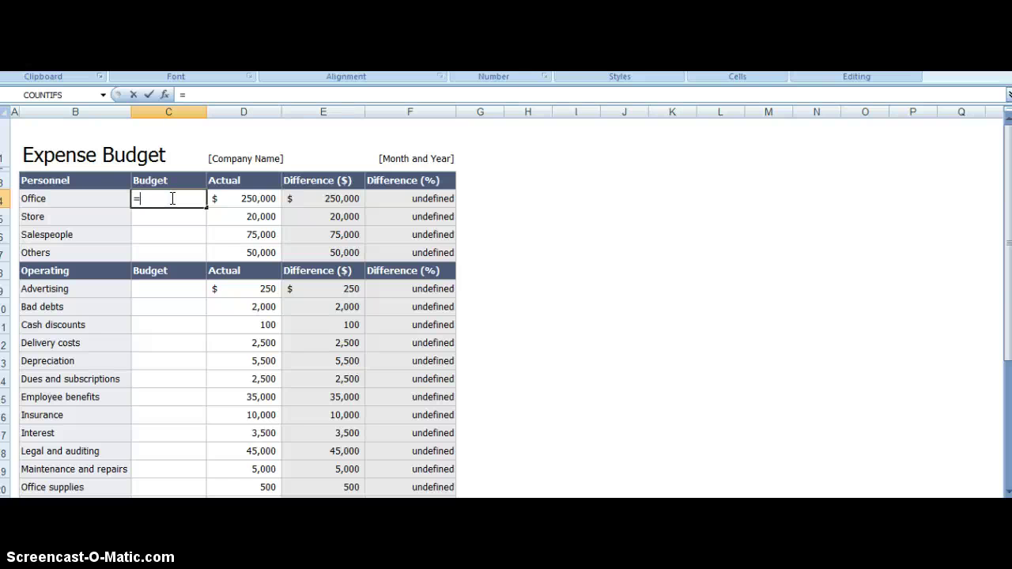
key("Right")
type("*")
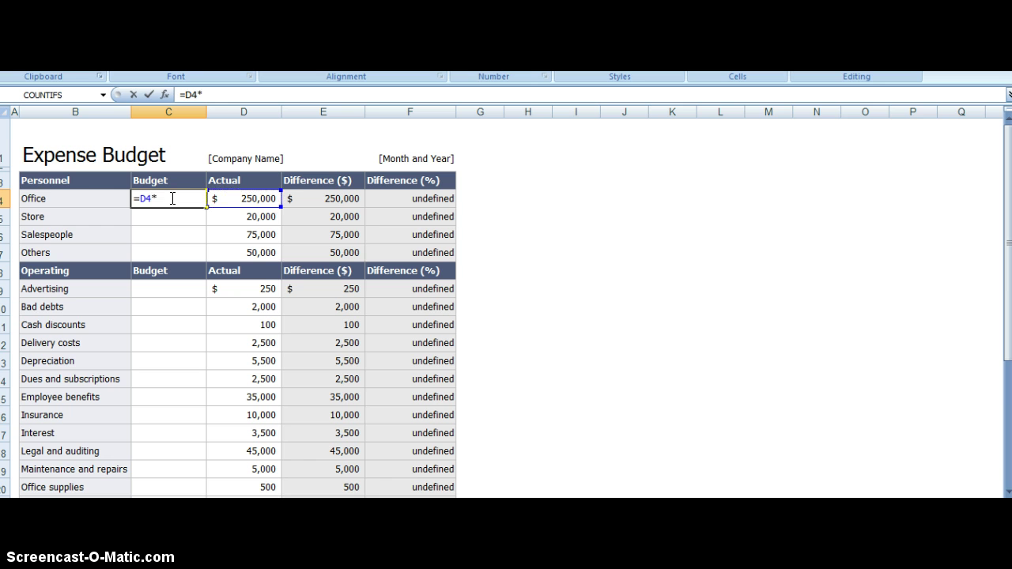
type("1.")
type("40")
key("Return")
key("Return")
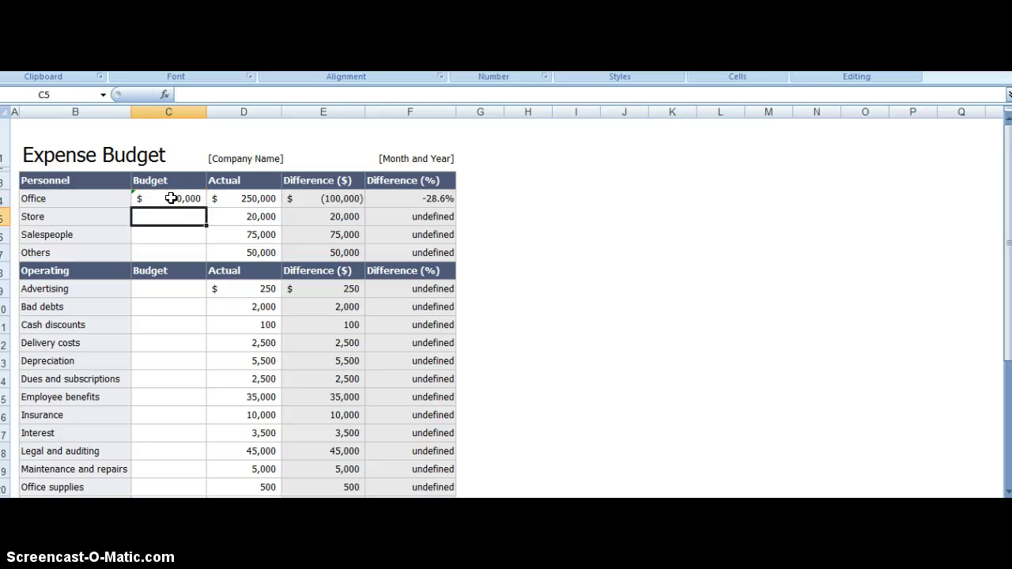
left_click(171, 198)
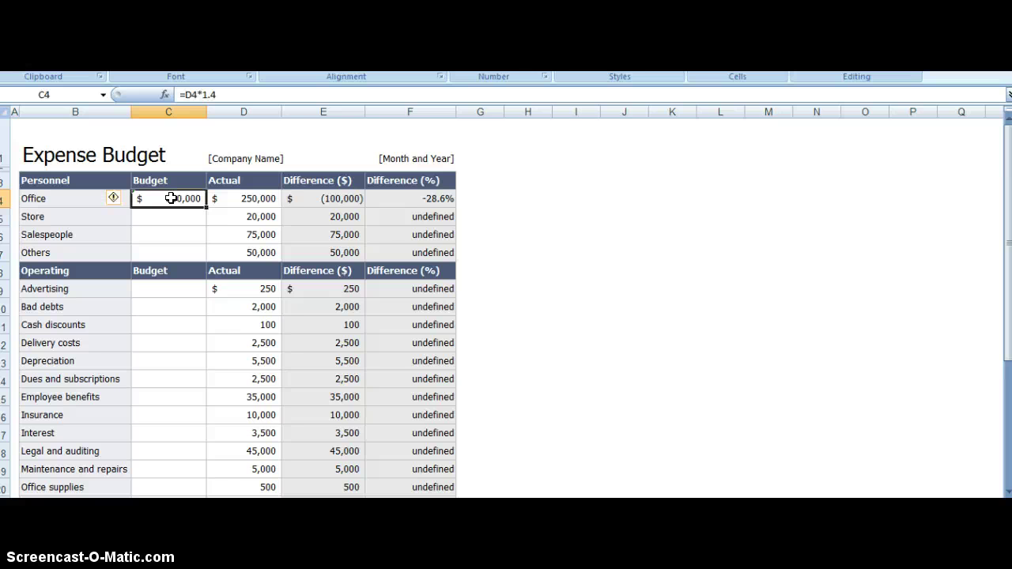
key("Return")
left_click(171, 198)
key("Return")
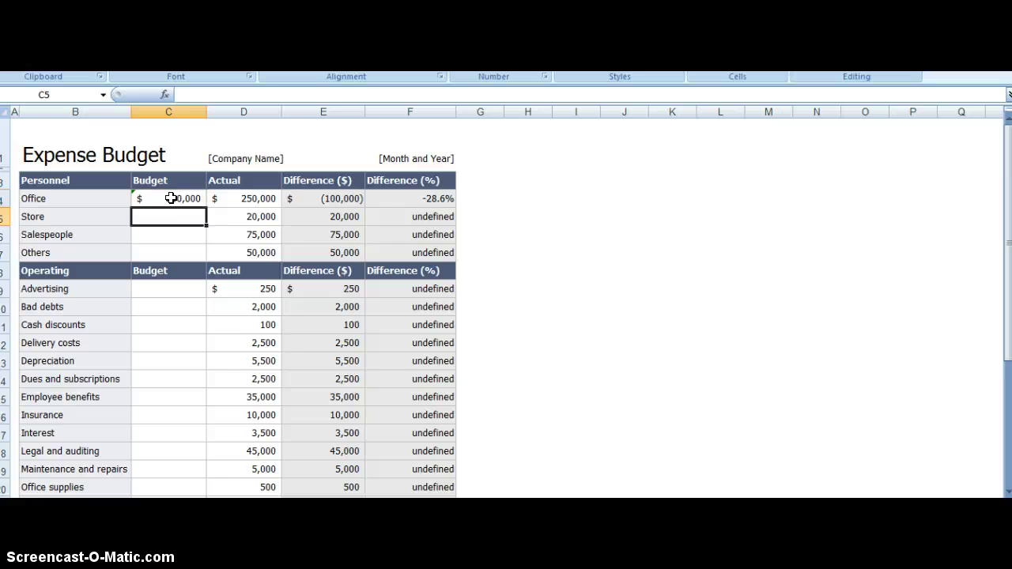
left_click(170, 198)
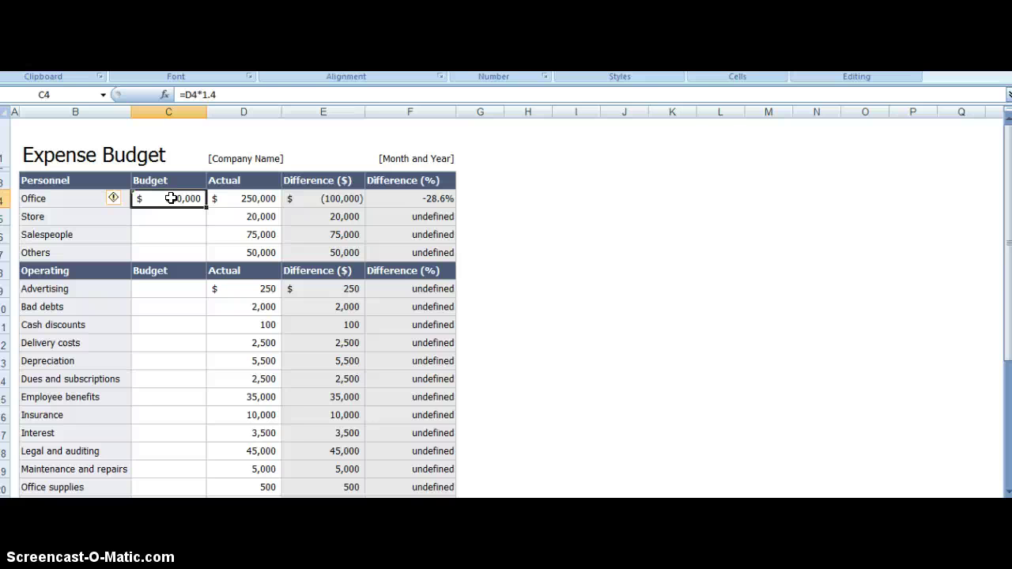
Step: Copy the Office budget formula into the Store through Others budgets
key("ctrl+c")
key("Down")
key("shift+Down")
key("shift+Down")
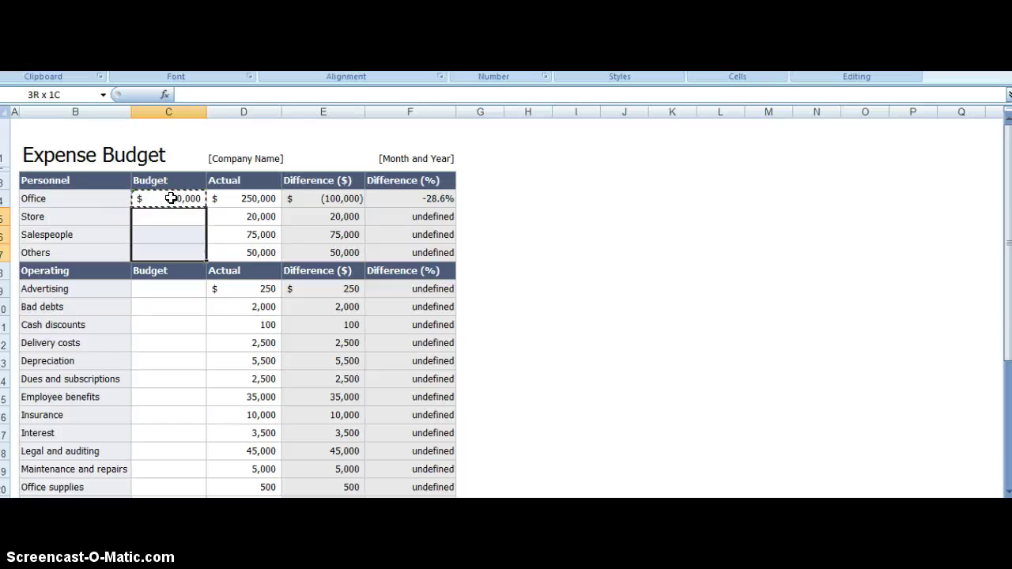
key("Return")
Step: Fill Operating budgets C9:C29 with =D9*1.4 in a single Ctrl+Enter entry
key("Down")
key("Down")
key("Down")
key("Down")
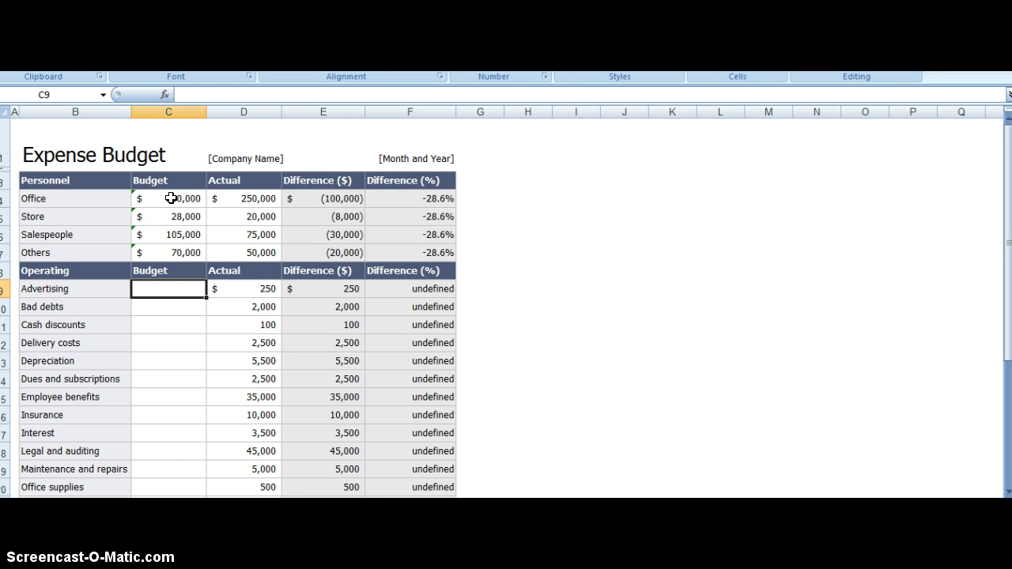
key("Up")
key("Up")
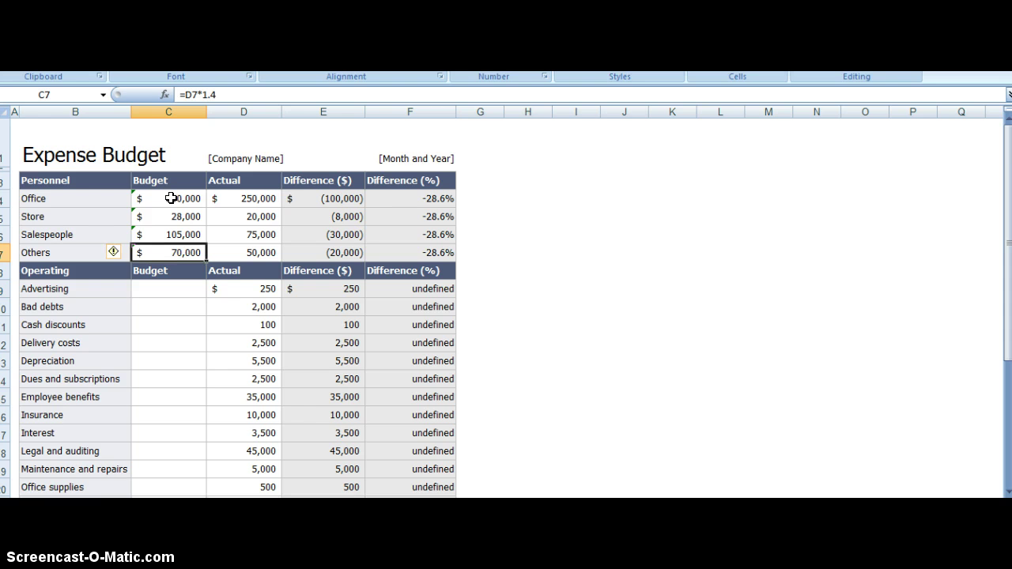
key("ctrl+c")
key("Down")
key("Down")
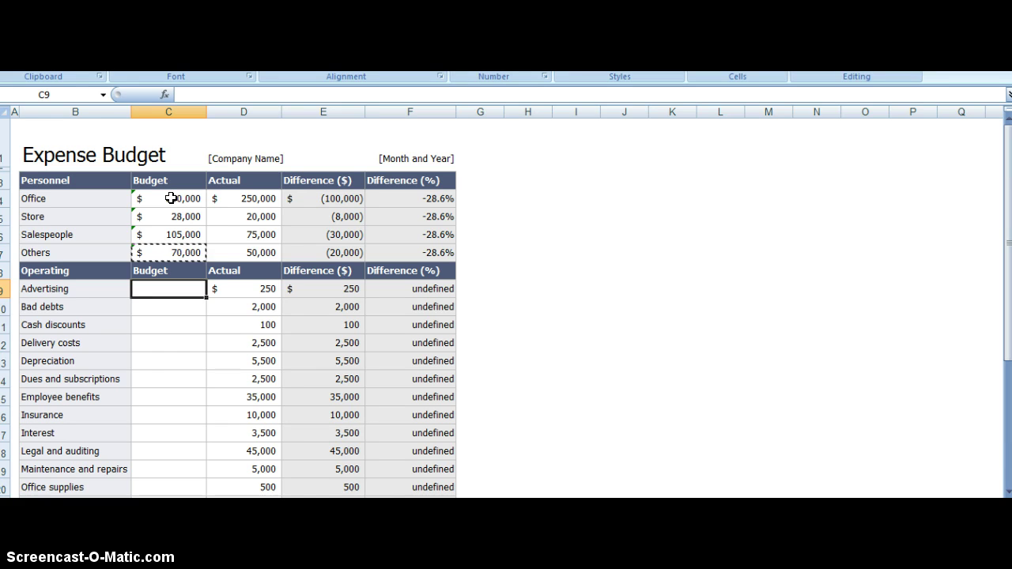
key("shift+Down")
key("shift+Down")
key("shift+Down")
key("shift+Down")
key("shift+Down")
key("shift+Down")
key("shift+Down")
key("shift+Down")
key("shift+Down")
key("shift+Down")
key("shift+Down")
key("shift+Down")
key("shift+Down")
key("shift+Down")
key("shift+Down")
key("shift+Down")
key("shift+Down")
key("shift+Down")
key("shift+Down")
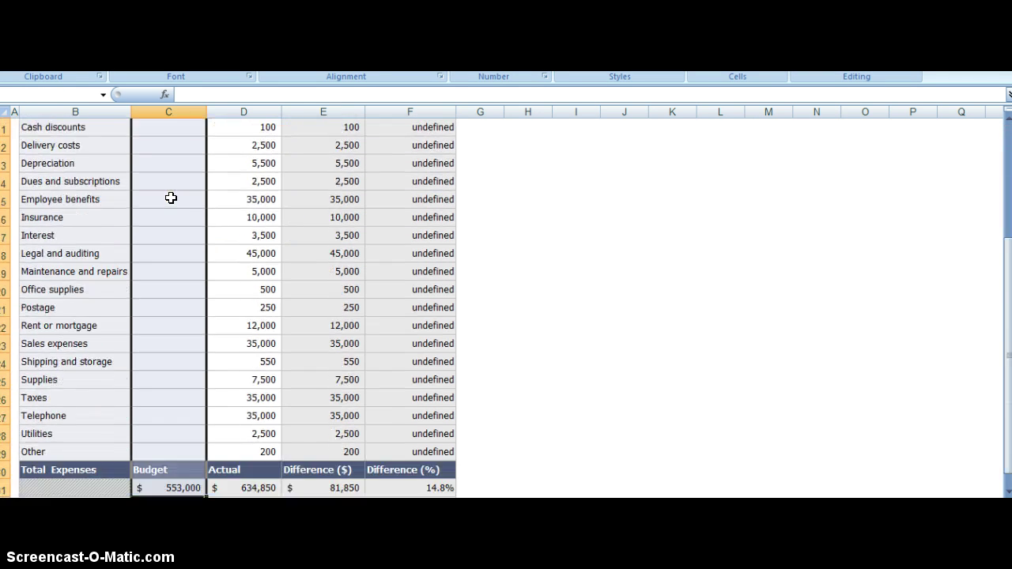
key("shift+Up")
key("shift+Up")
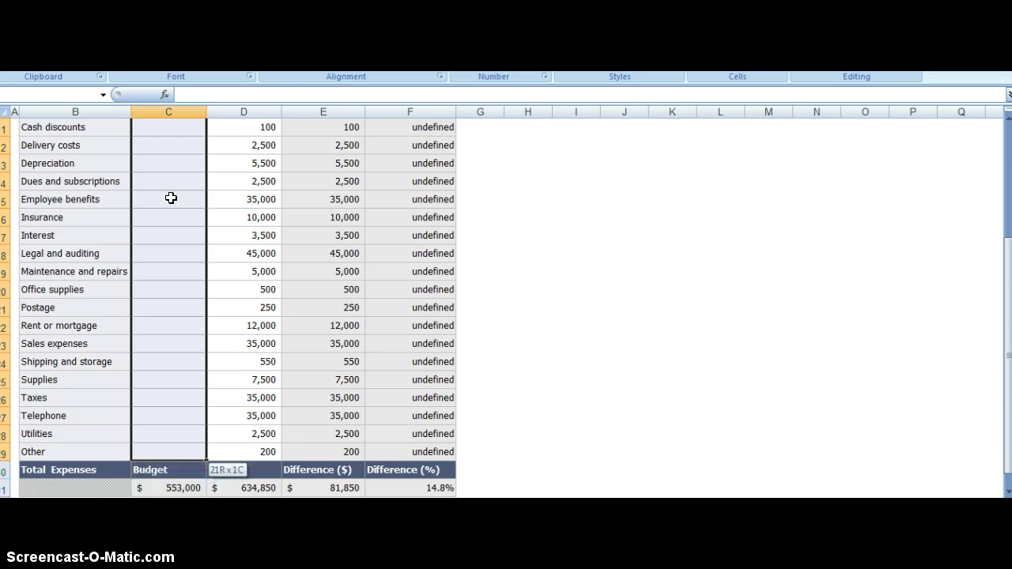
key("shift+Up")
key("shift+Up")
key("shift+Up")
key("shift+Down")
key("shift+Down")
key("shift+Down")
type("=D9*1.4")
key("ctrl+Return")
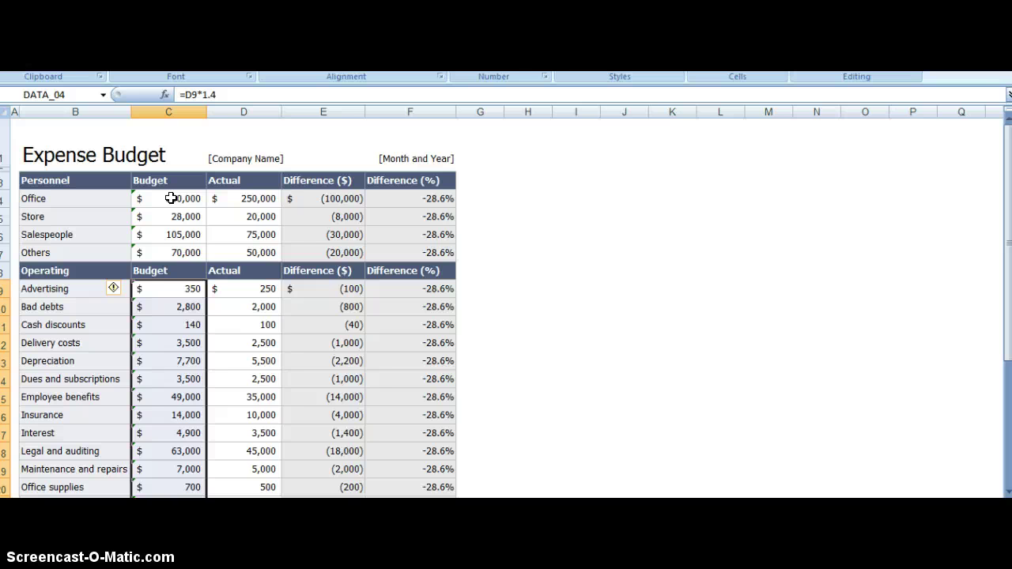
Step: Check the filled budgets and select the Store through Others budget cells
key("Down")
key("Down")
key("Down")
key("Up")
key("Up")
key("Up")
key("Up")
key("Up")
key("Up")
key("Up")
key("Down")
key("shift+Down")
key("shift+Down")
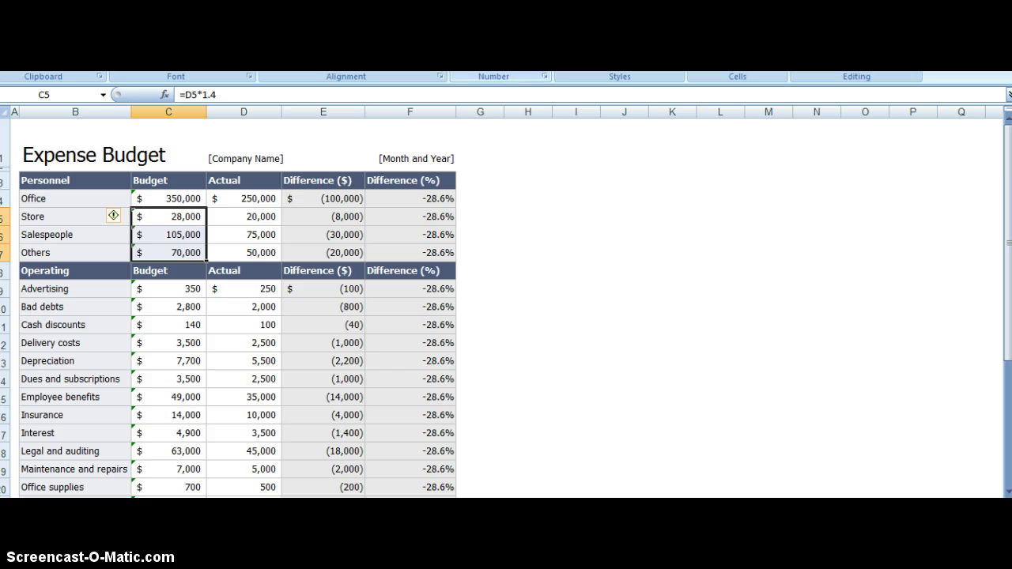
Step: Format the three budgets as Currency with no symbol, 0 decimals and parenthesised negatives
left_click(523, 141)
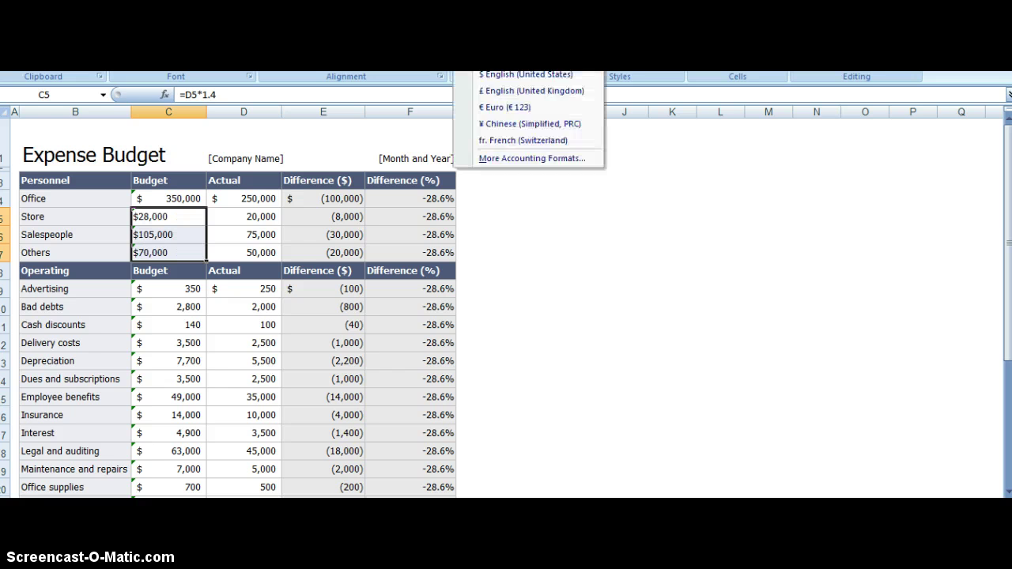
left_click(481, 75)
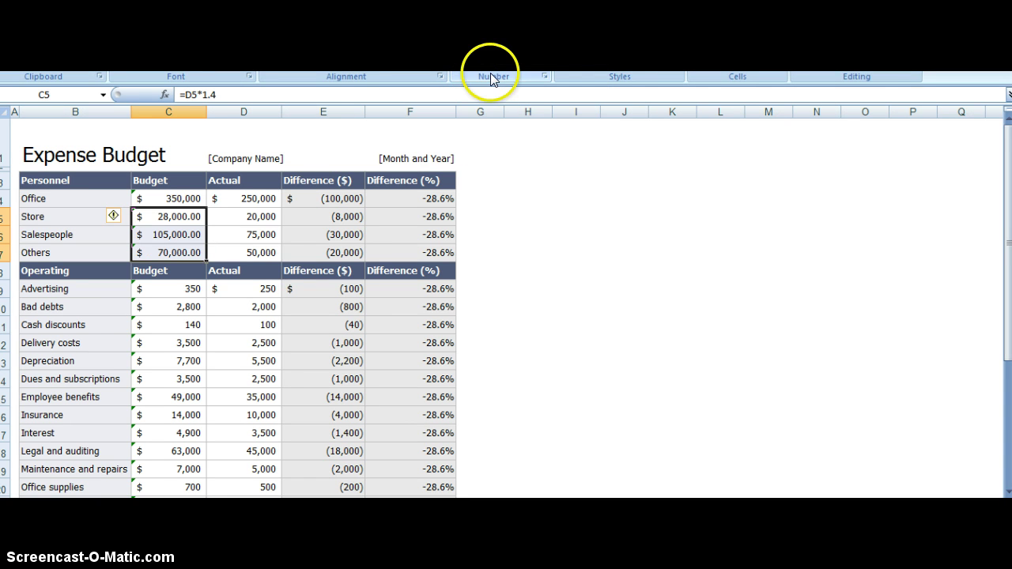
left_click(546, 76)
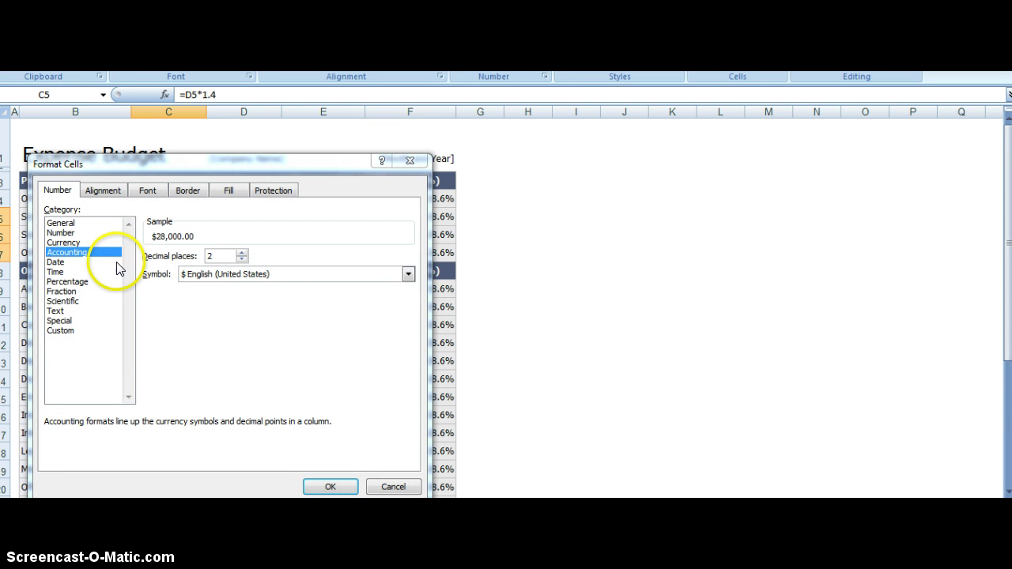
left_click(84, 241)
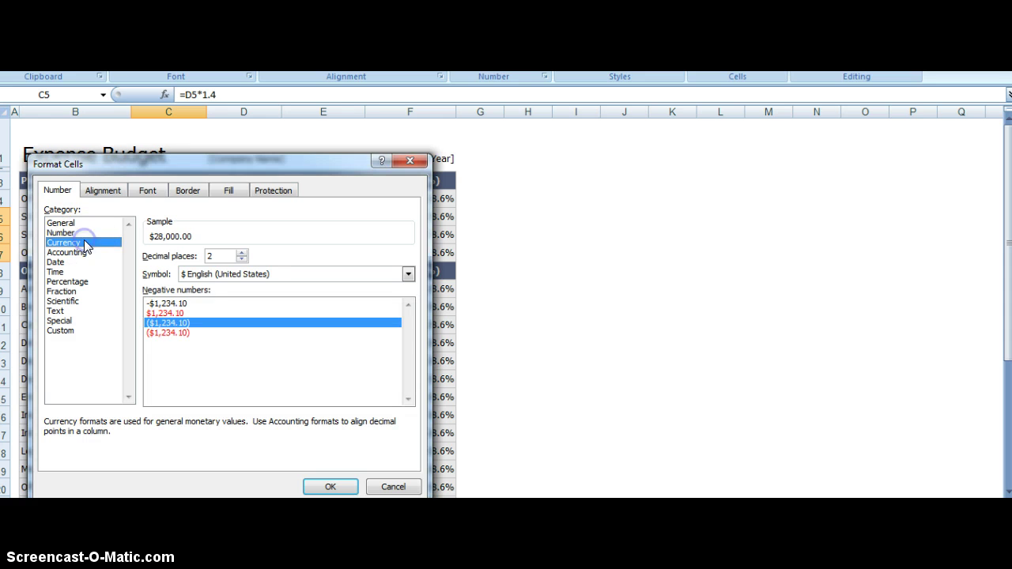
left_click(204, 274)
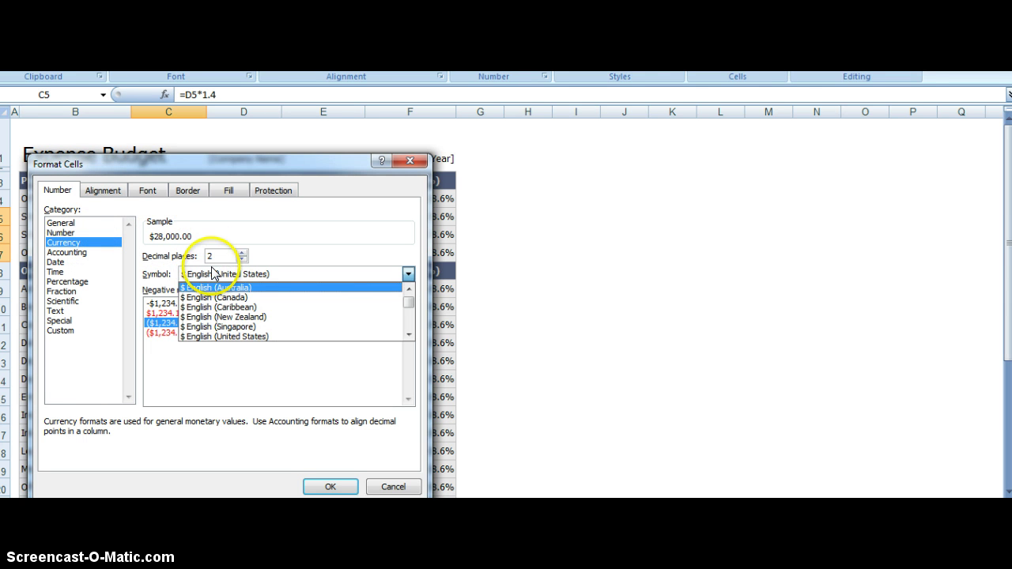
left_click(408, 291)
left_click(408, 291)
left_click(408, 291)
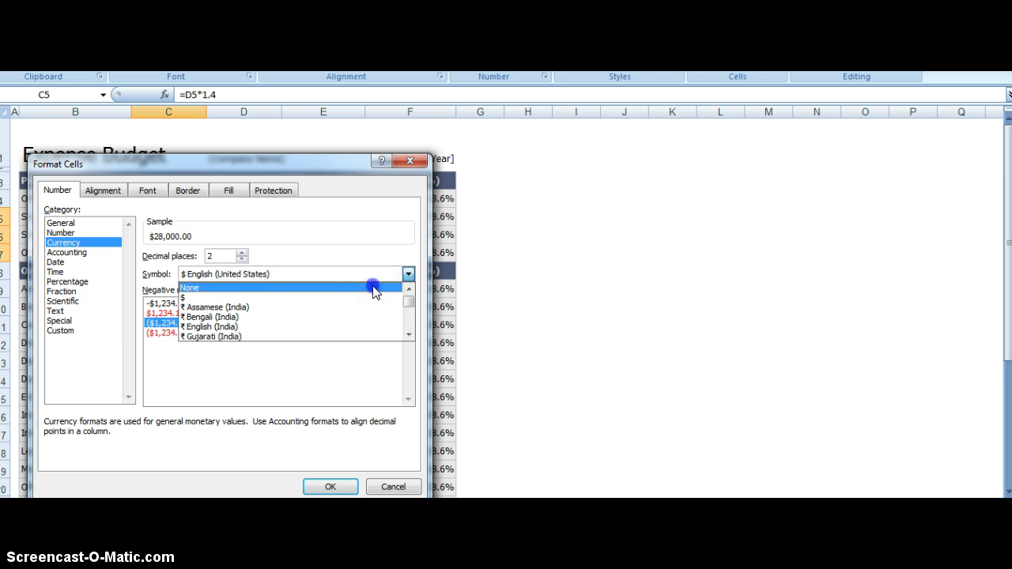
left_click(372, 289)
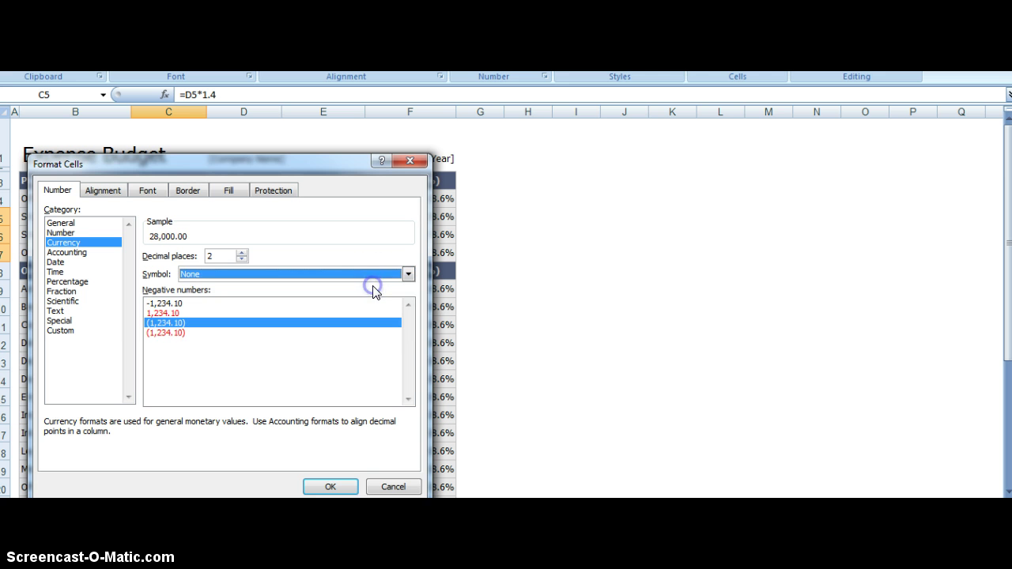
left_click(242, 260)
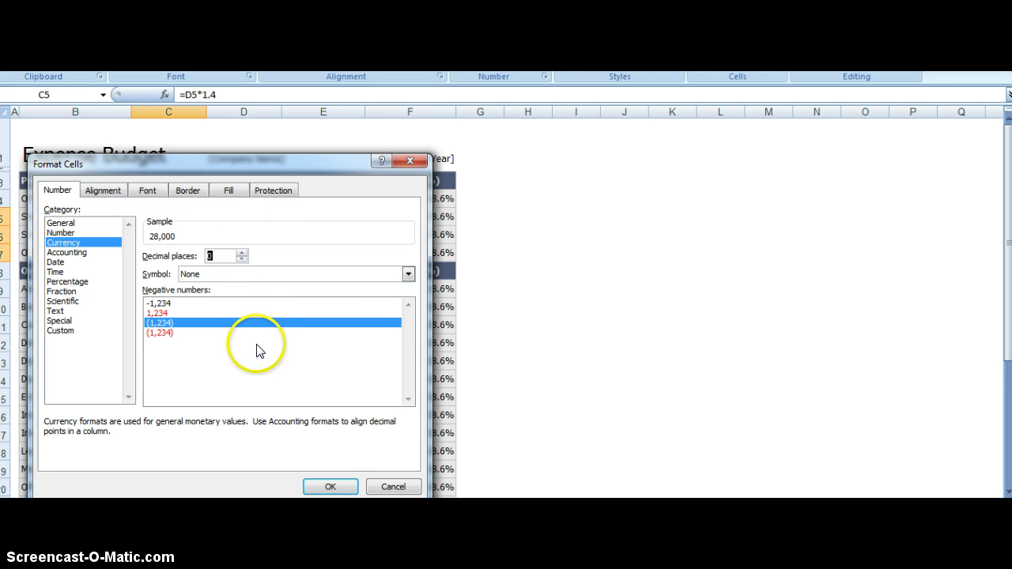
left_click(169, 323)
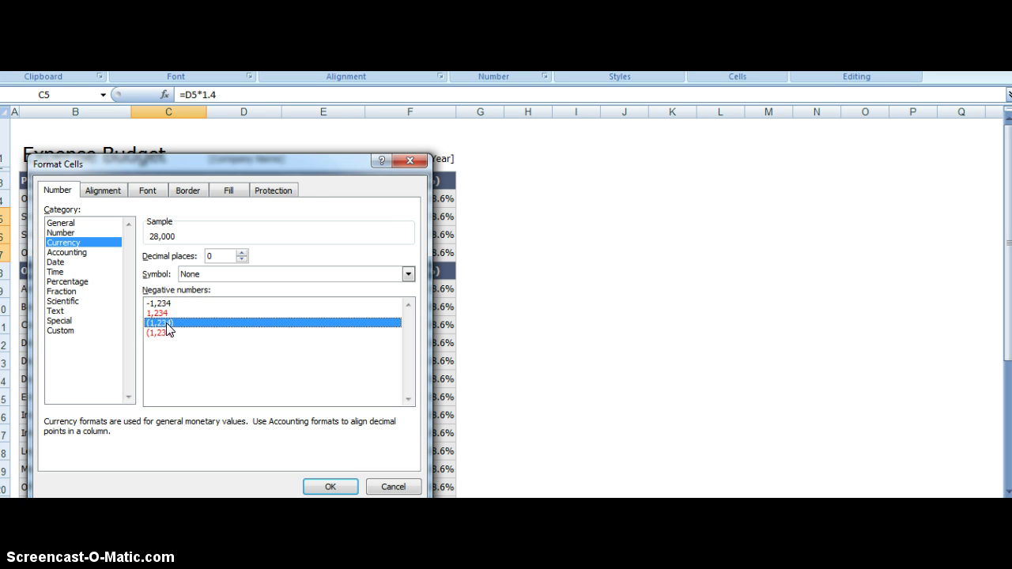
left_click_drag(170, 328, 332, 491)
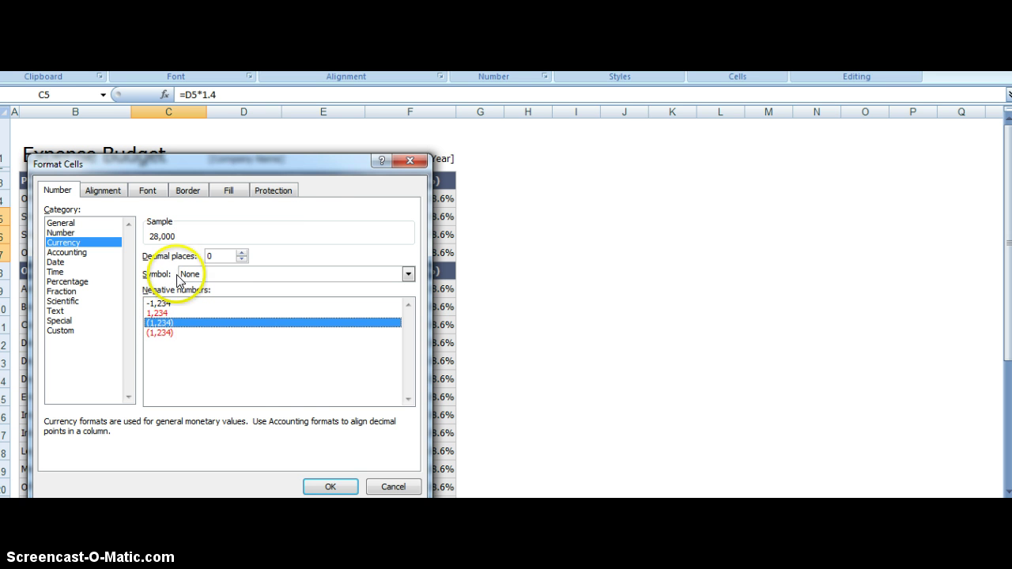
left_click(331, 488)
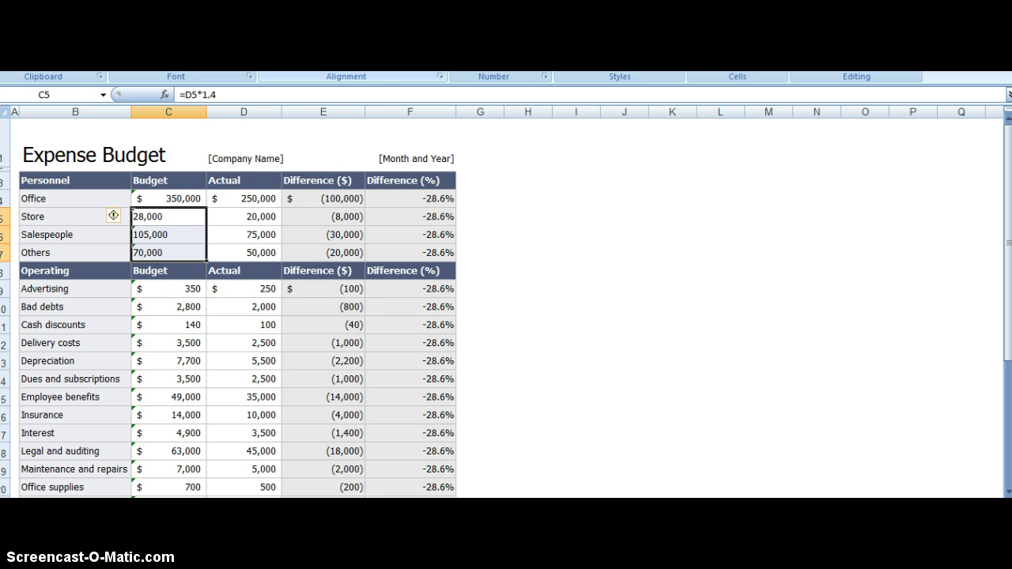
Step: Right-align the Store, Salespeople and Others budgets and review the Advertising and Bad debts formulas
left_click(304, 57)
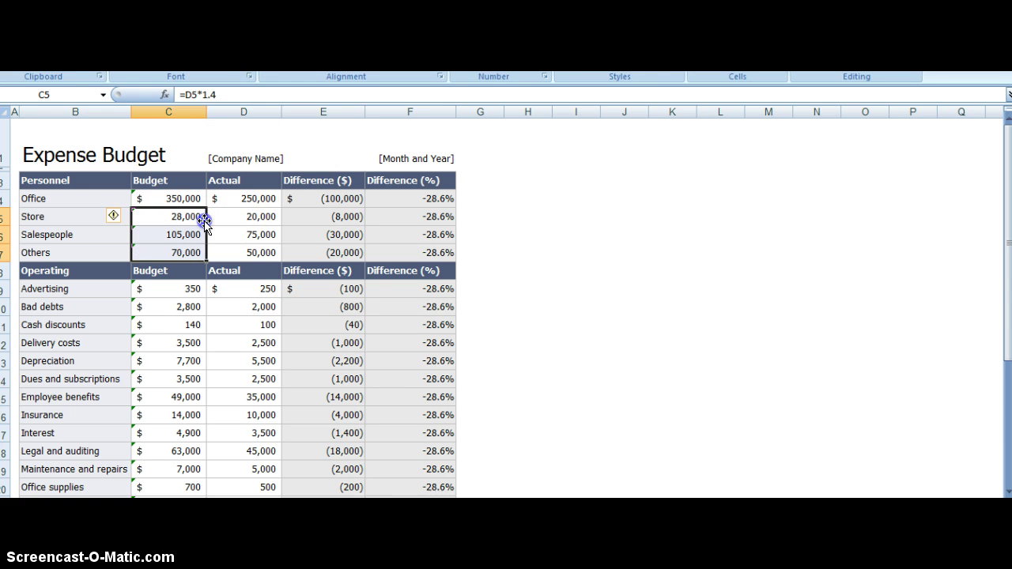
key("Down")
key("Down")
key("Down")
key("Down")
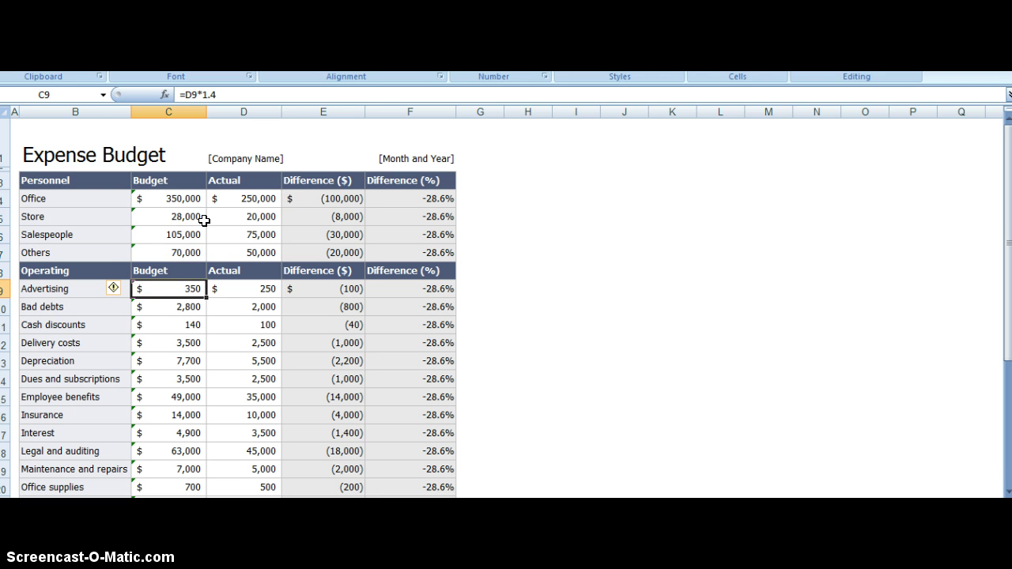
key("Right")
key("Left")
key("Down")
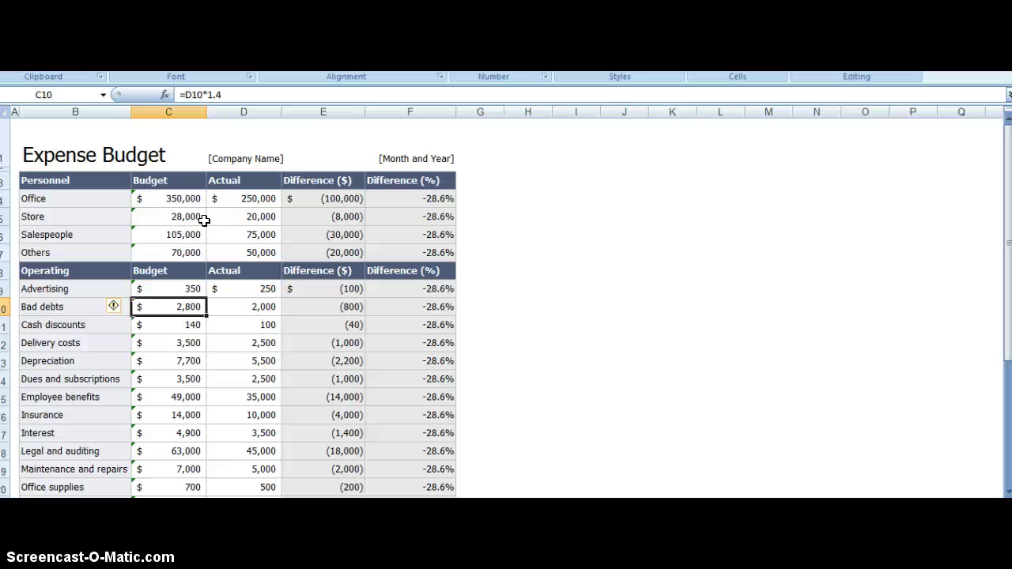
key("Up")
key("Up")
key("Down")
key("Down")
key("Up")
key("Up")
key("Up")
key("Up")
key("Up")
key("Up")
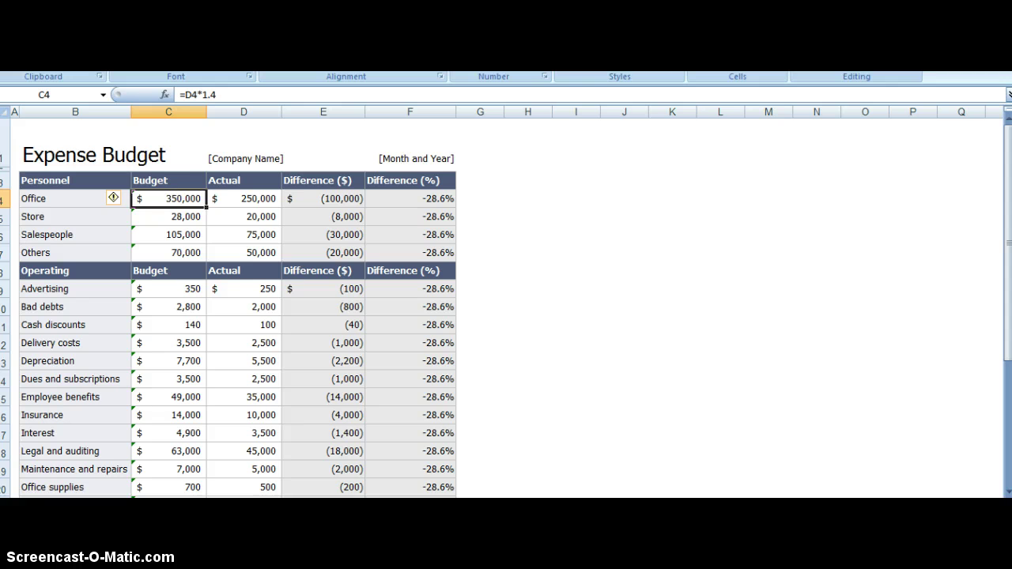
left_click(547, 327)
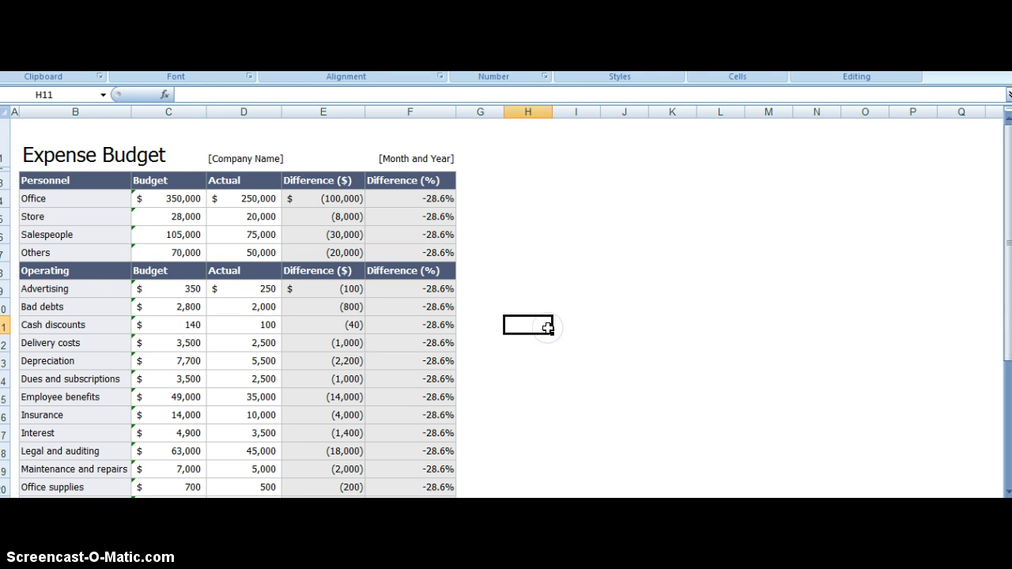
type("+250000*")
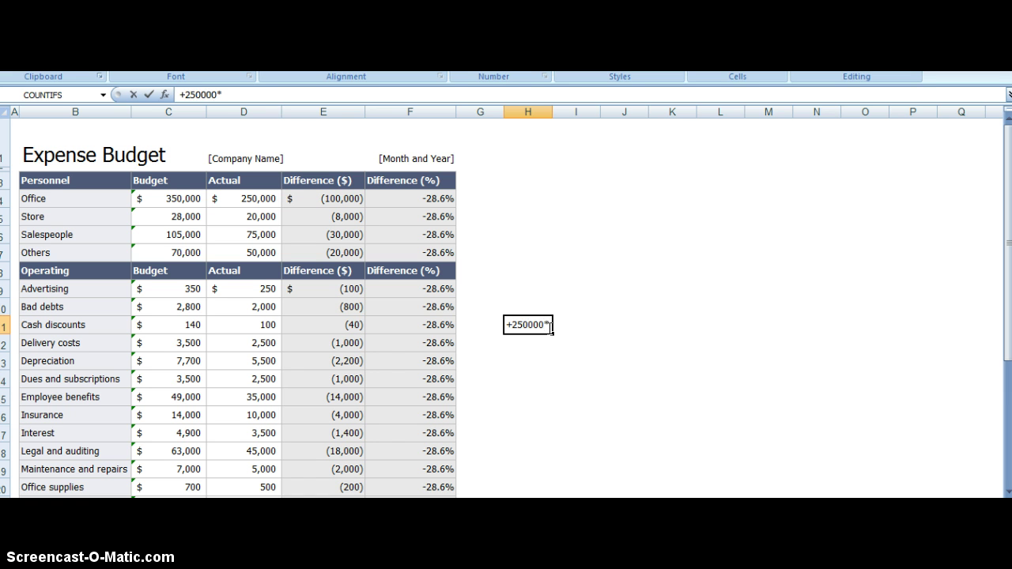
type(".4")
key("Return")
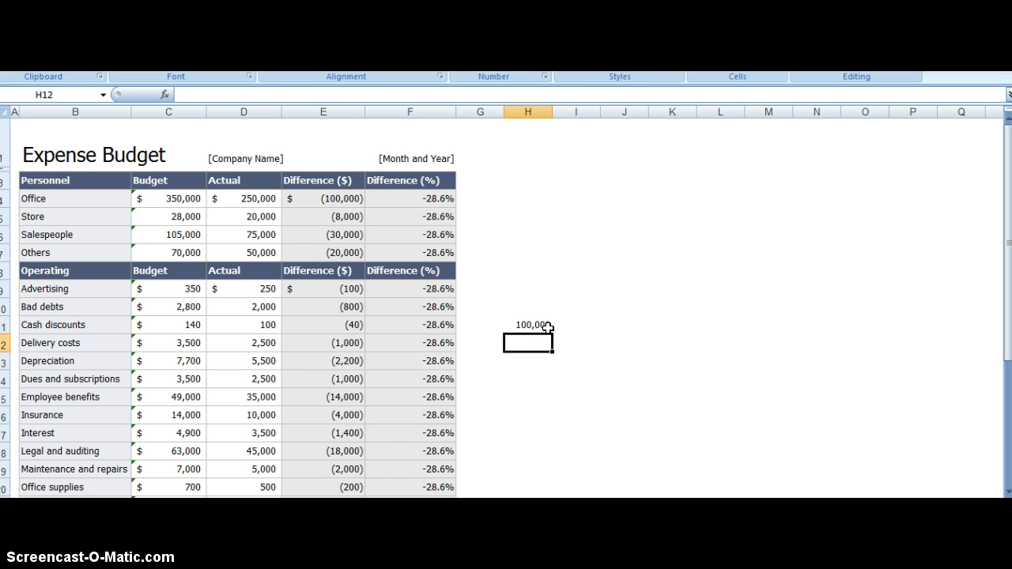
type("+25000")
key("Return")
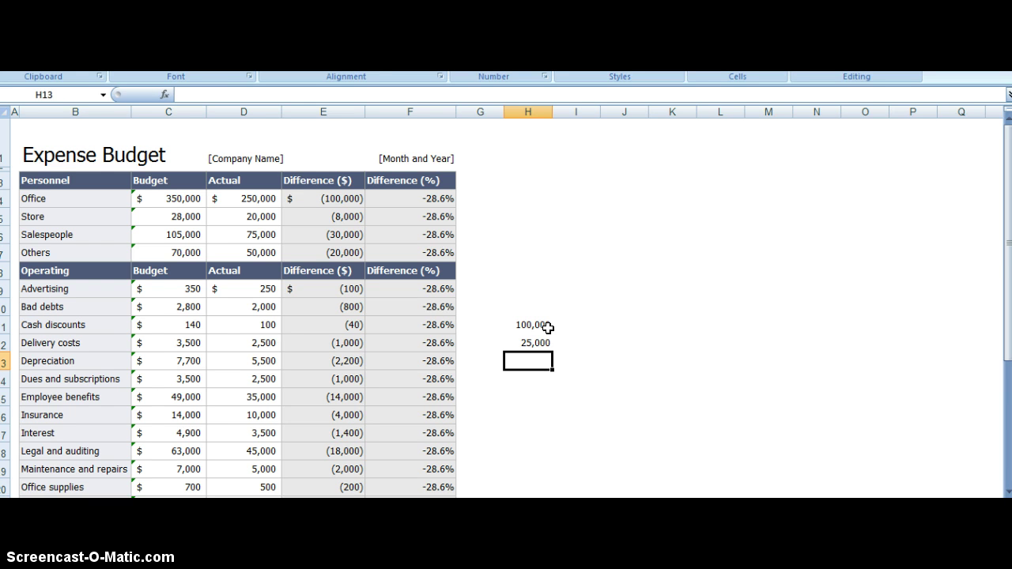
key("Up")
key("BackSpace")
type("+250000+")
left_click(548, 327)
key("Return")
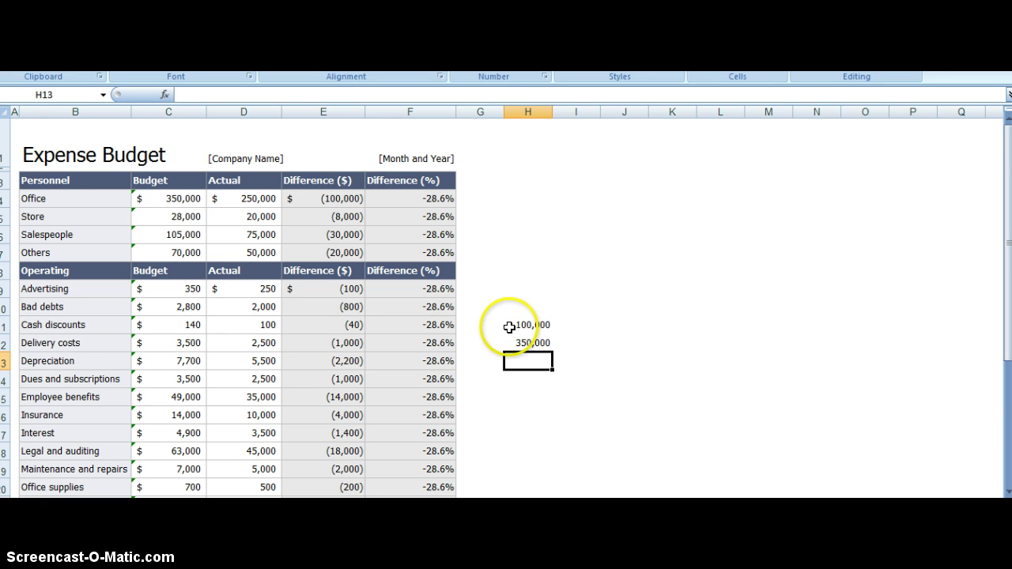
left_click(516, 329)
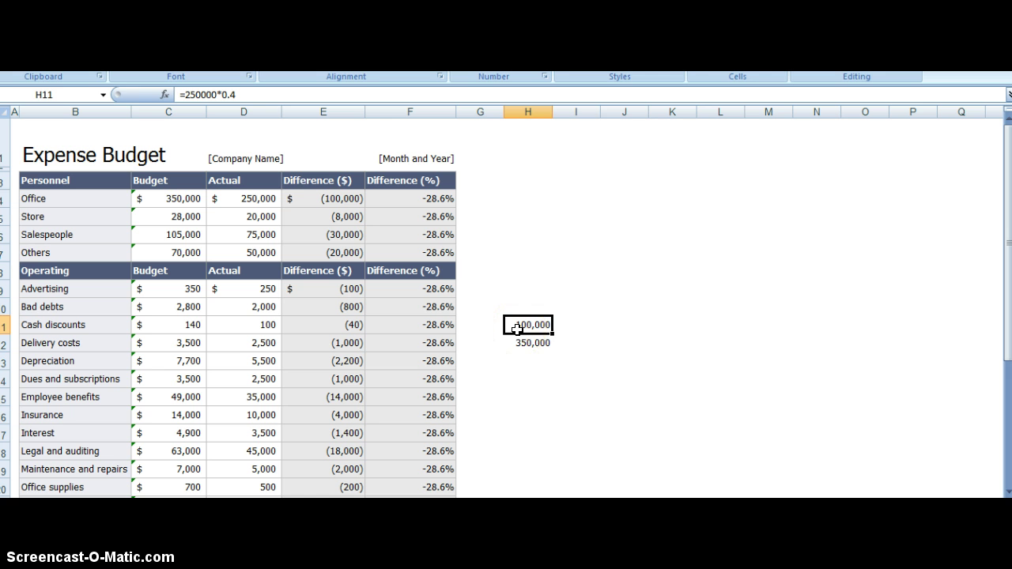
key("shift+Down")
key("shift+Down")
key("Delete")
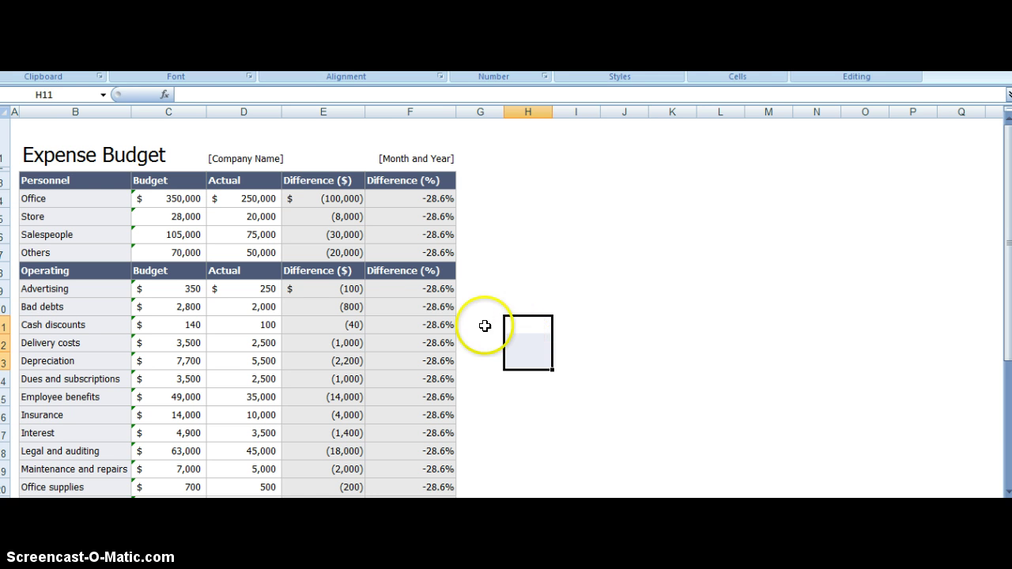
left_click(182, 197)
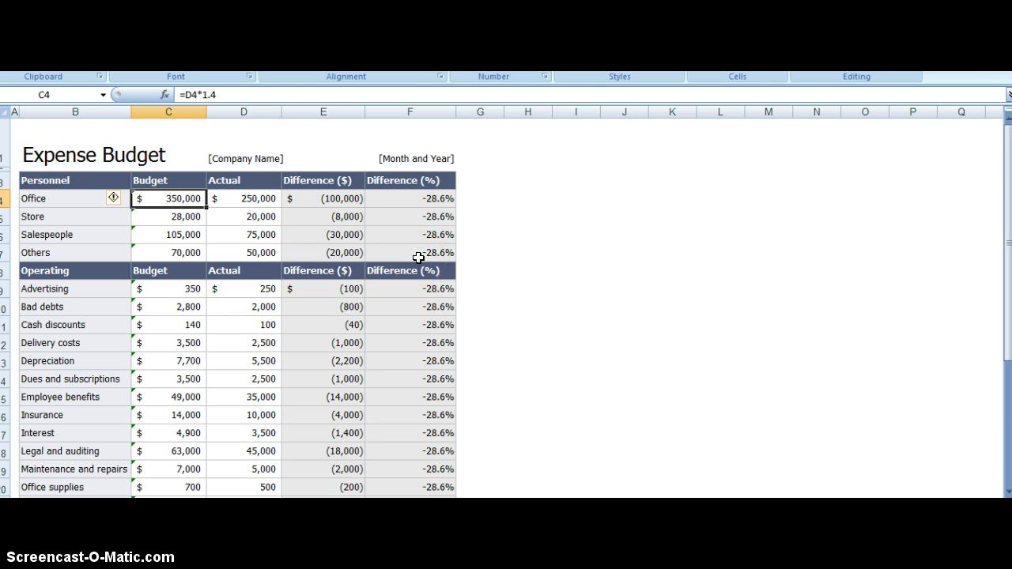
key("Down")
key("Down")
key("Down")
key("Down")
key("Down")
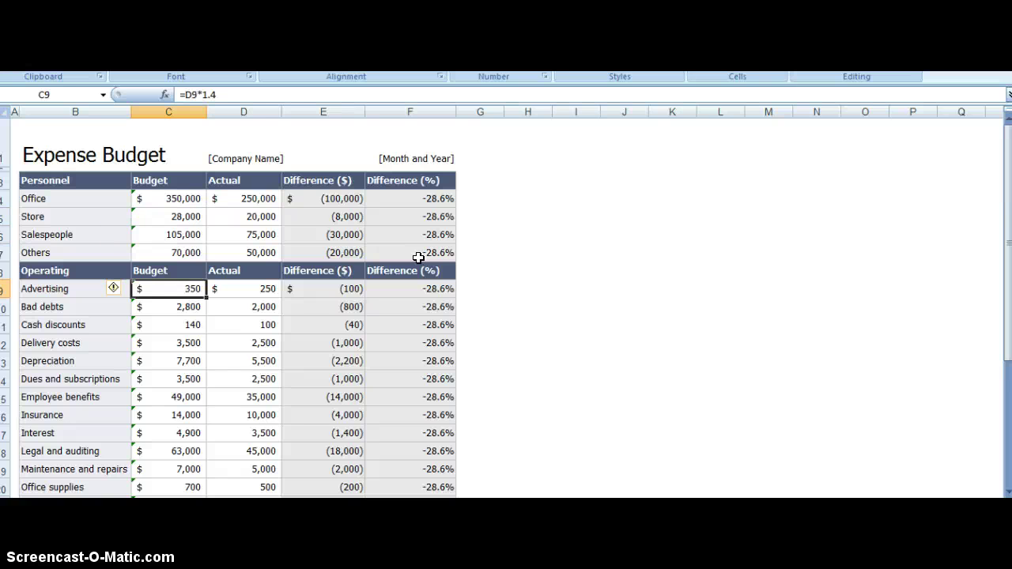
key("Down")
key("Down")
key("Down")
key("Down")
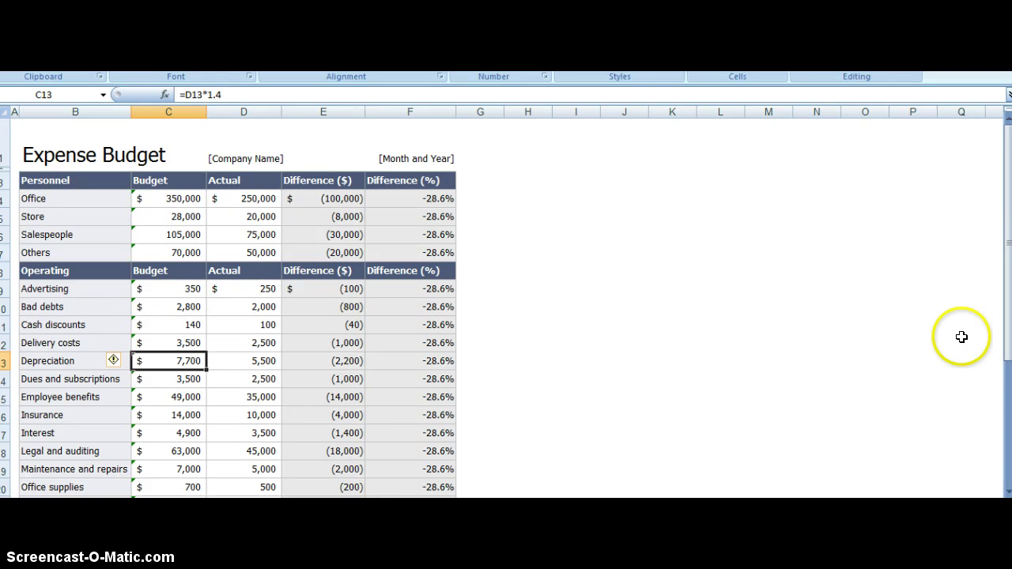
left_click(1006, 467)
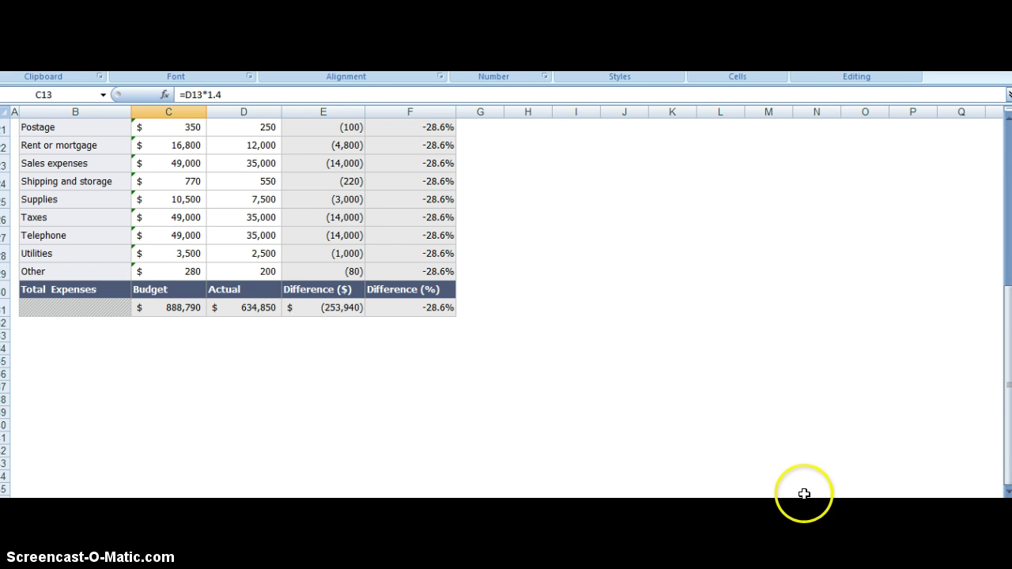
left_click_drag(802, 495, 816, 510)
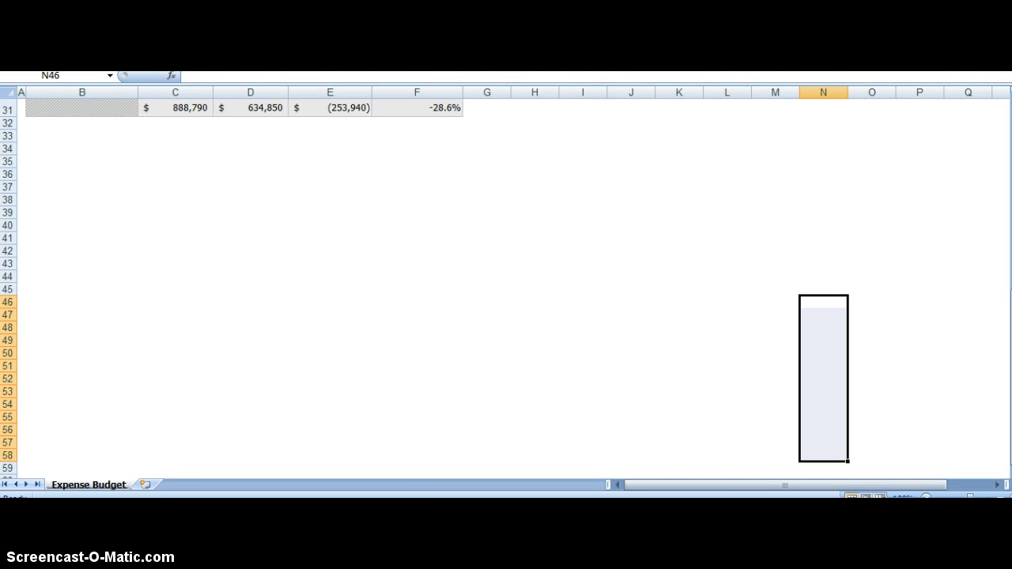
Step: Add a new worksheet and title cell A1 'Annual Budget by Month and Category'
left_click(144, 483)
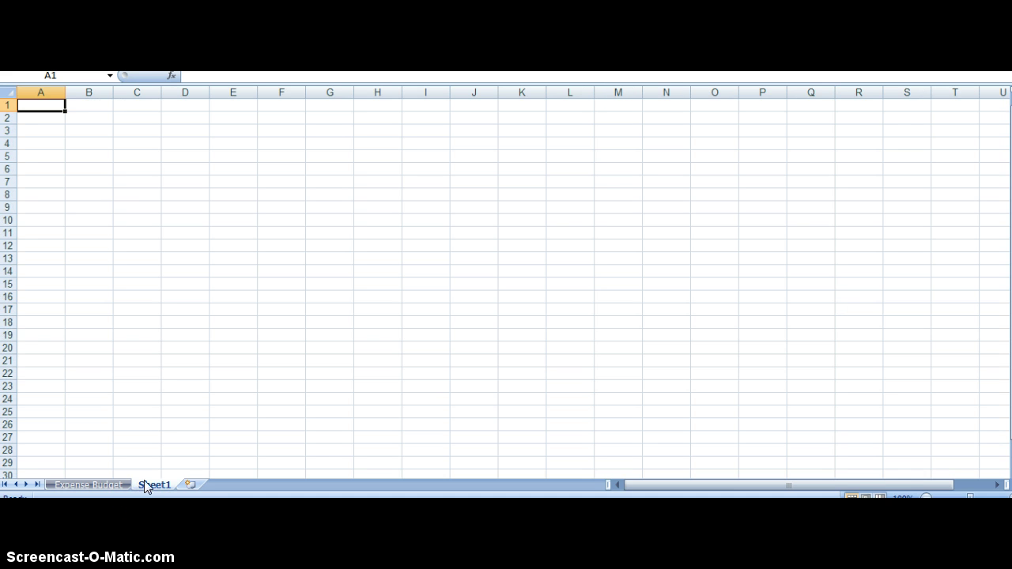
type("Bidg")
key("BackSpace")
key("Return")
key("Return")
key("Return")
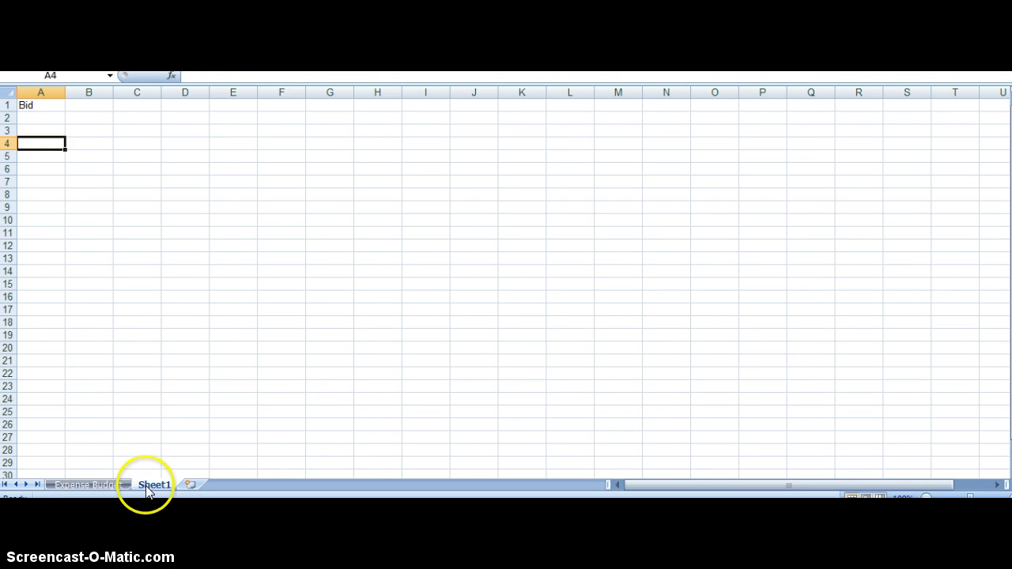
key("Up")
key("Up")
key("Up")
type("Annual Budget by Mn")
key("BackSpace")
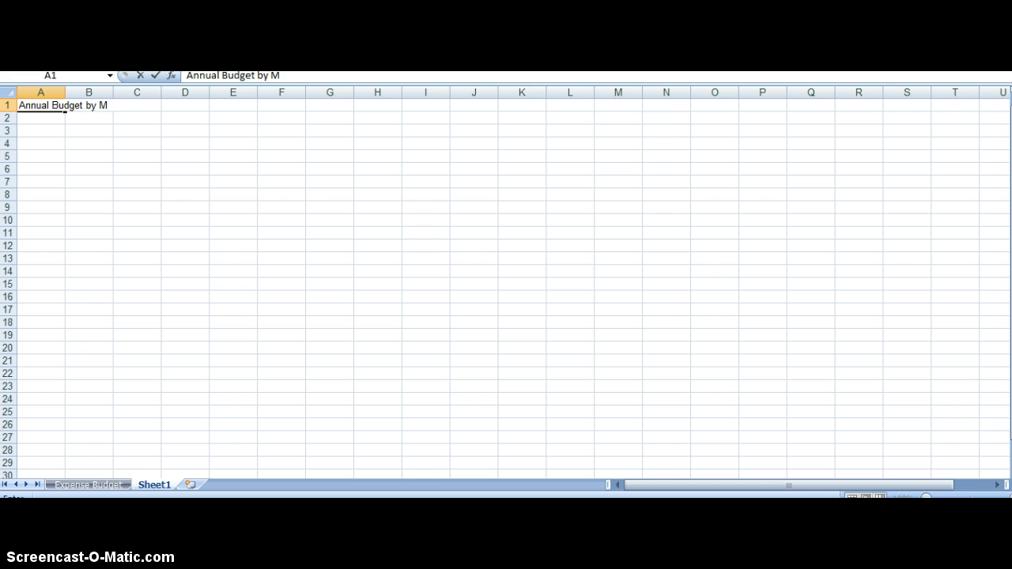
type("onth and Category")
key("Return")
key("Return")
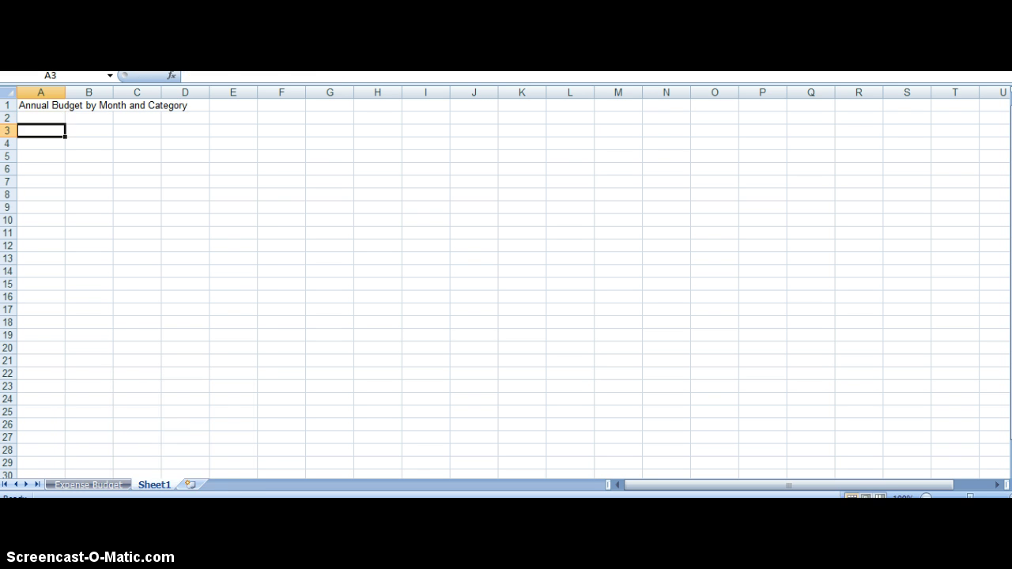
key("Down")
key("Down")
key("Down")
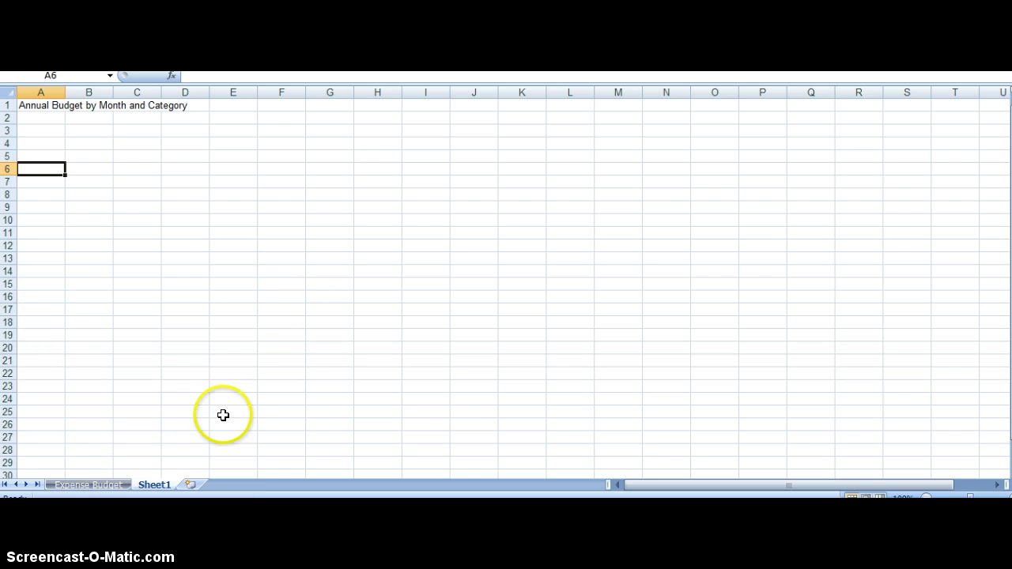
Step: On the Expense Budget sheet, select the categories and budgets in B4:C29
left_click(102, 483)
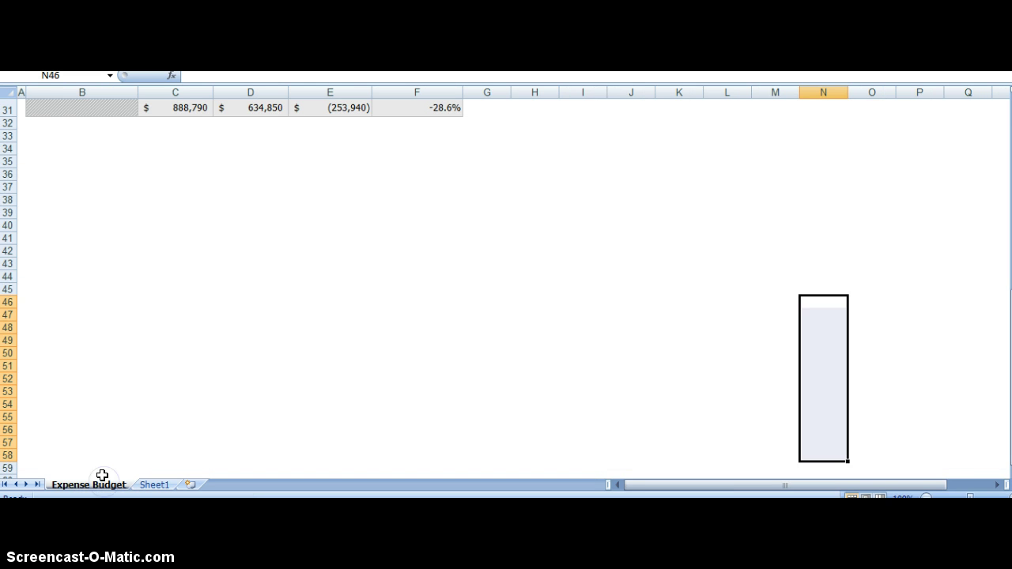
key("Up")
key("Up")
key("Up")
key("Up")
key("Up")
key("Up")
key("Up")
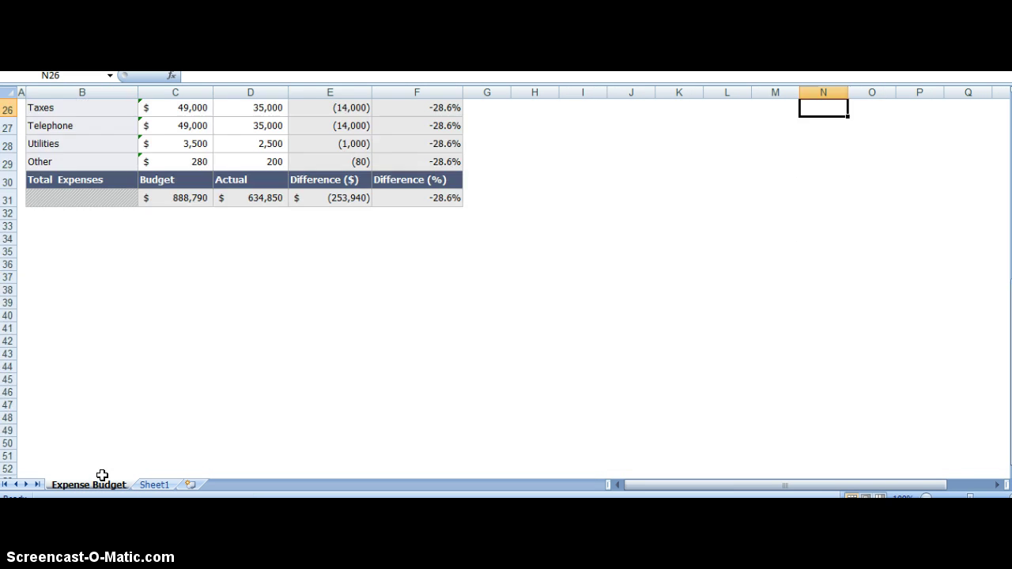
key("Up")
key("Up")
key("Up")
key("Up")
key("Up")
key("Up")
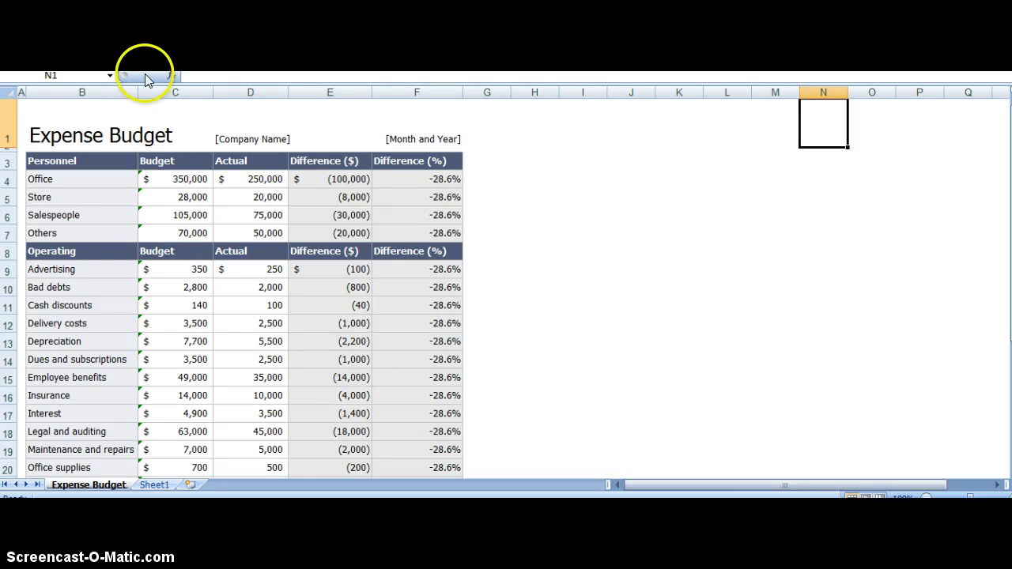
left_click(187, 178)
key("Left")
key("Left")
key("Right")
key("shift+Right")
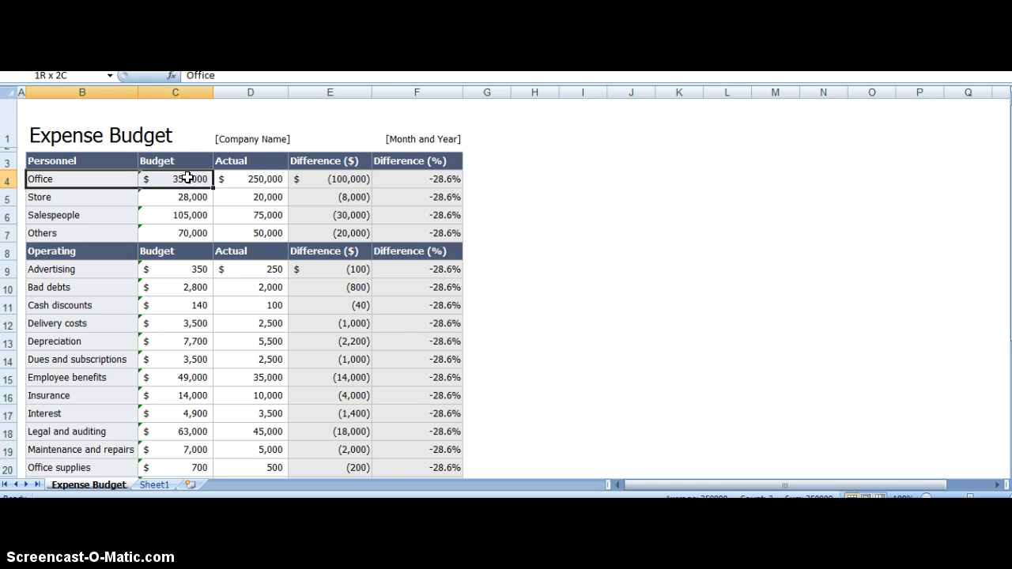
key("shift+Down")
key("shift+Down")
key("shift+Down")
key("shift+Down")
key("shift+Down")
key("shift+Down")
key("shift+Down")
key("shift+Down")
key("shift+Down")
key("shift+Down")
key("shift+Down")
key("shift+Down")
key("shift+Down")
key("shift+Down")
key("shift+Down")
key("shift+Down")
key("shift+Down")
key("shift+Down")
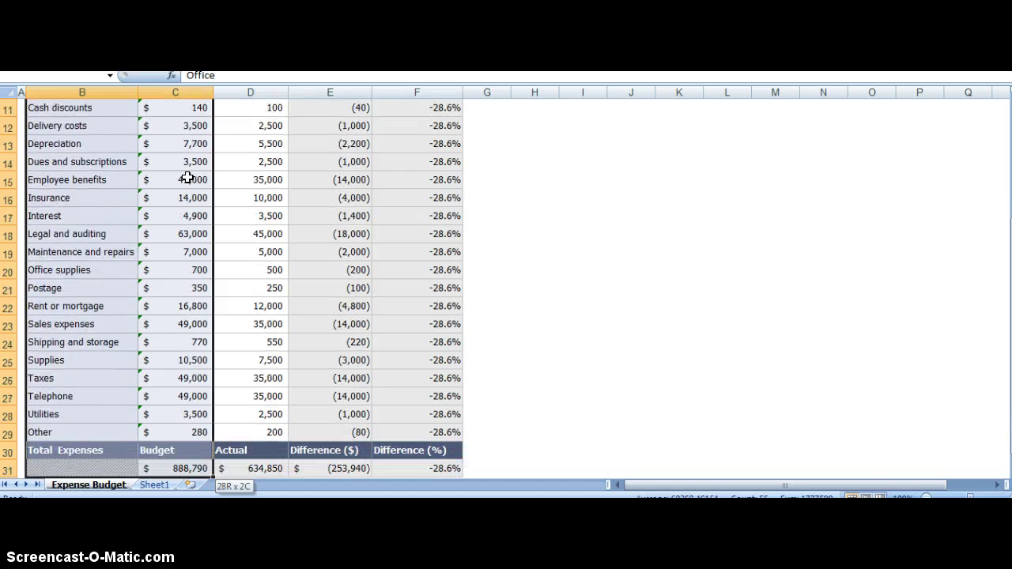
key("shift+Down")
key("shift+Up")
key("shift+Up")
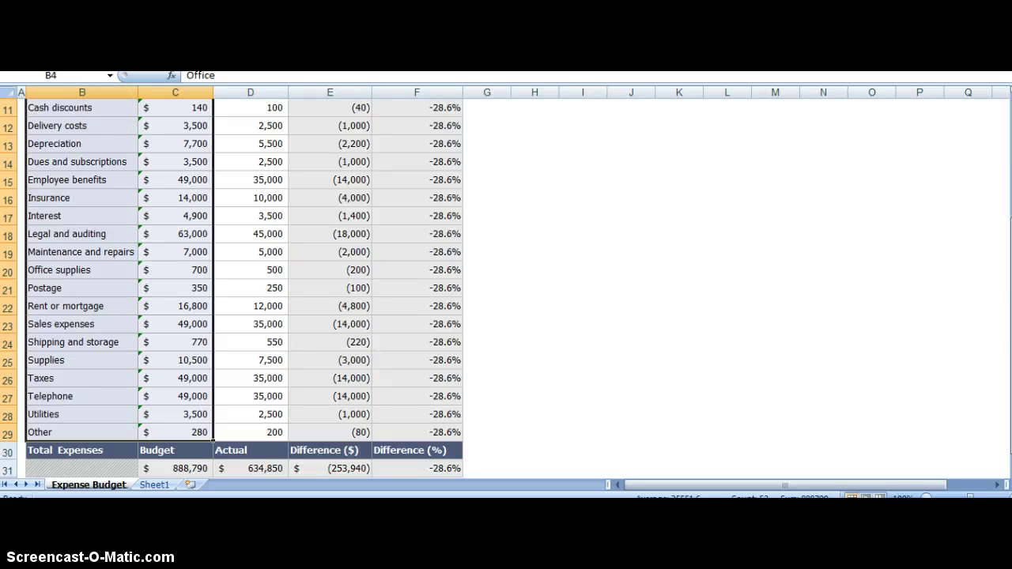
Step: Copy the selected categories and budgets and return to Sheet1
left_click(47, 24)
scroll(39, 285, "up", 3)
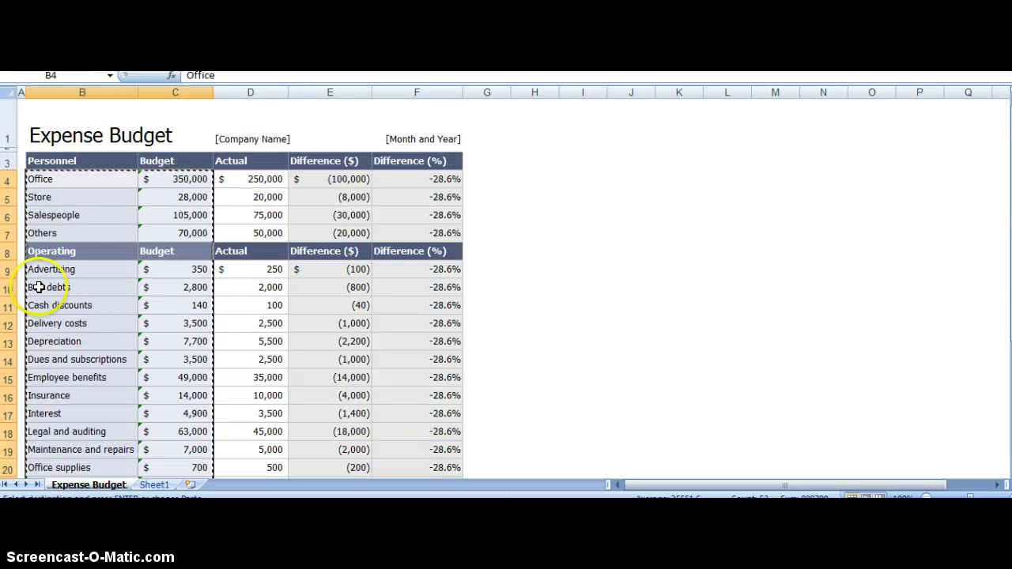
left_click(156, 484)
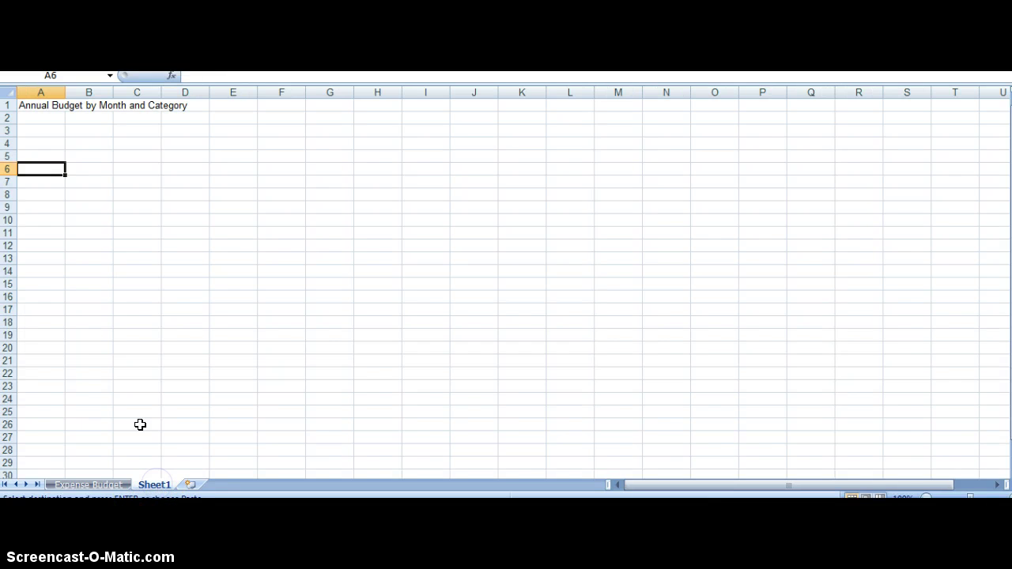
Step: Paste the categories and budgets at A4 on Sheet1 and widen column A
left_click(42, 145)
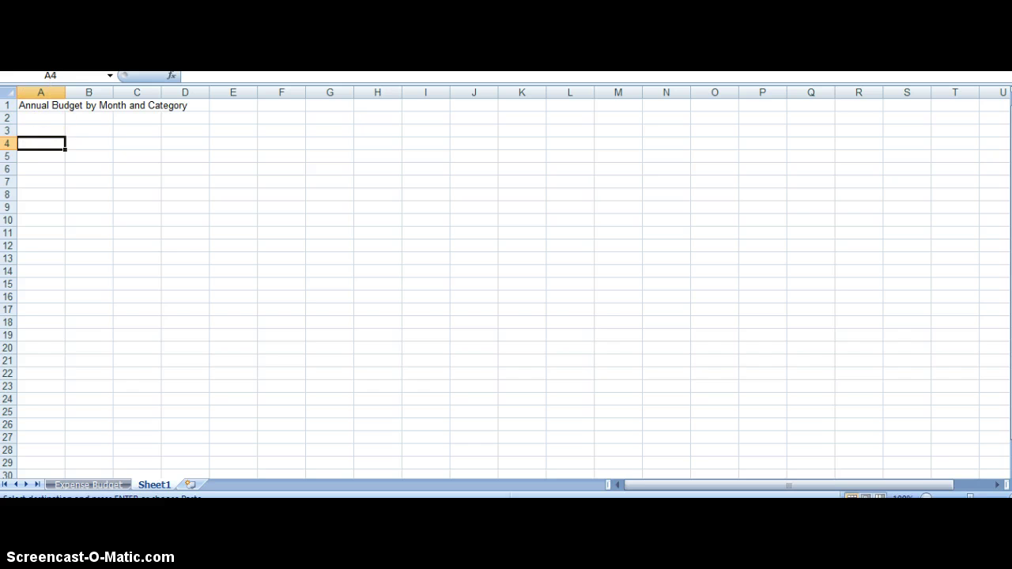
left_click(19, 68)
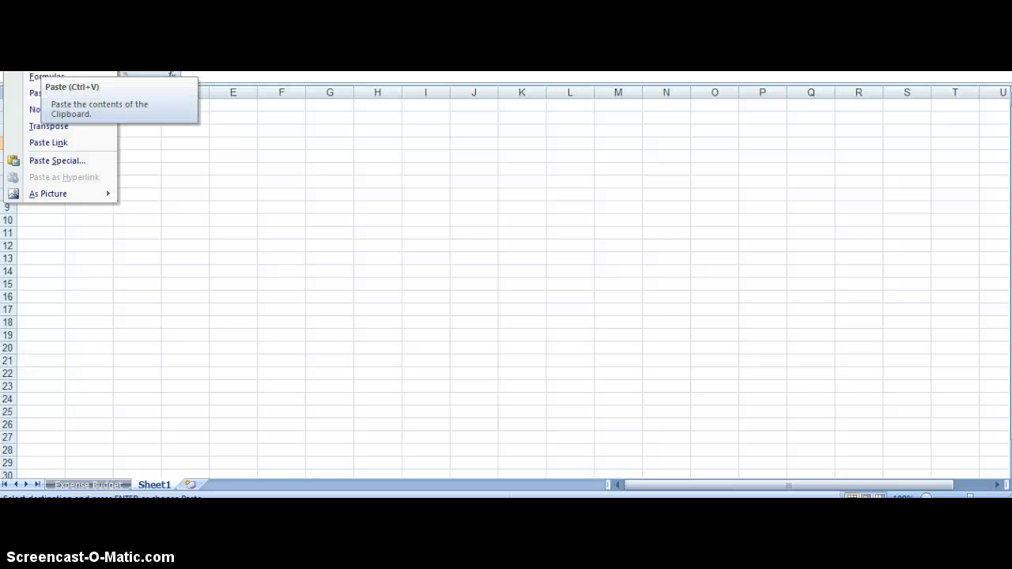
key("ctrl+v")
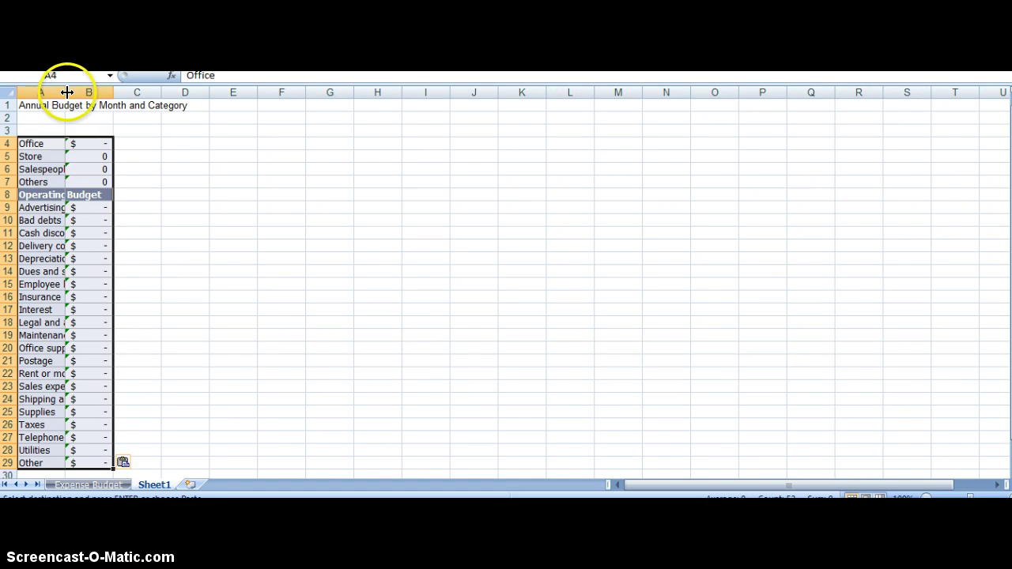
left_click_drag(66, 93, 184, 92)
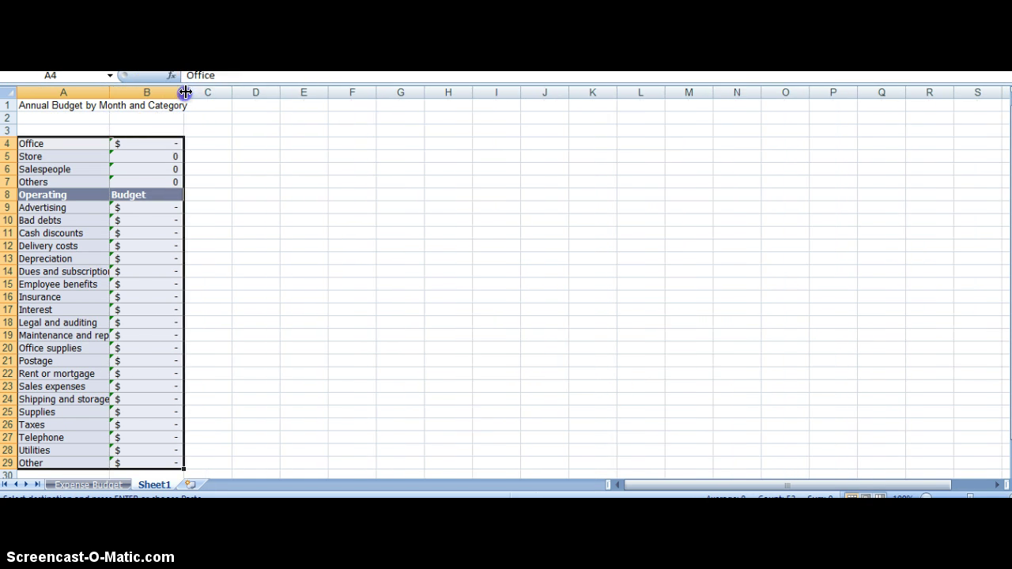
left_click(152, 148)
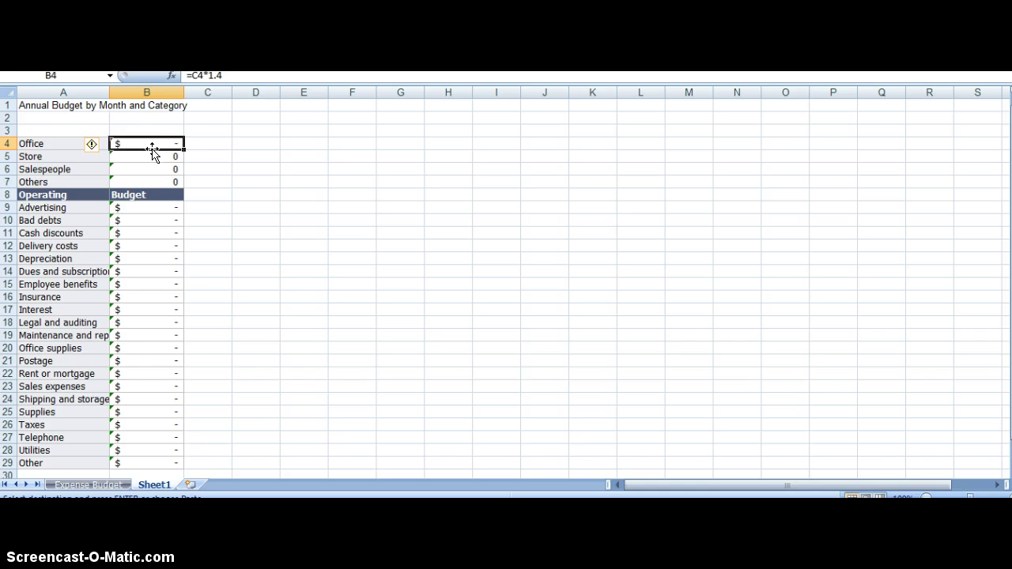
left_click_drag(152, 154, 153, 139)
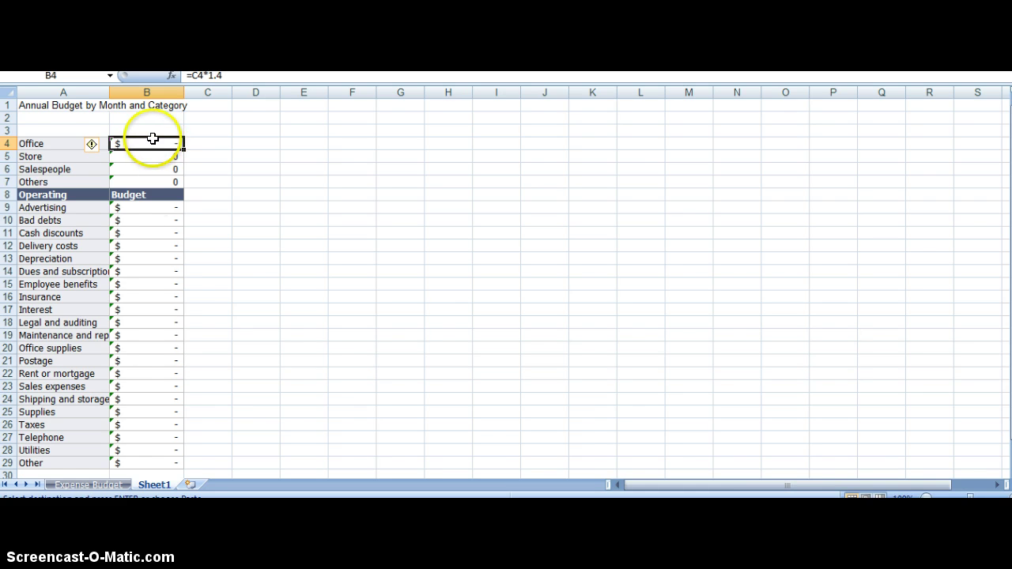
Step: Edit the Expense Budget's Office budget formula to =D$4*1.4, then go back to Sheet1
left_click(94, 484)
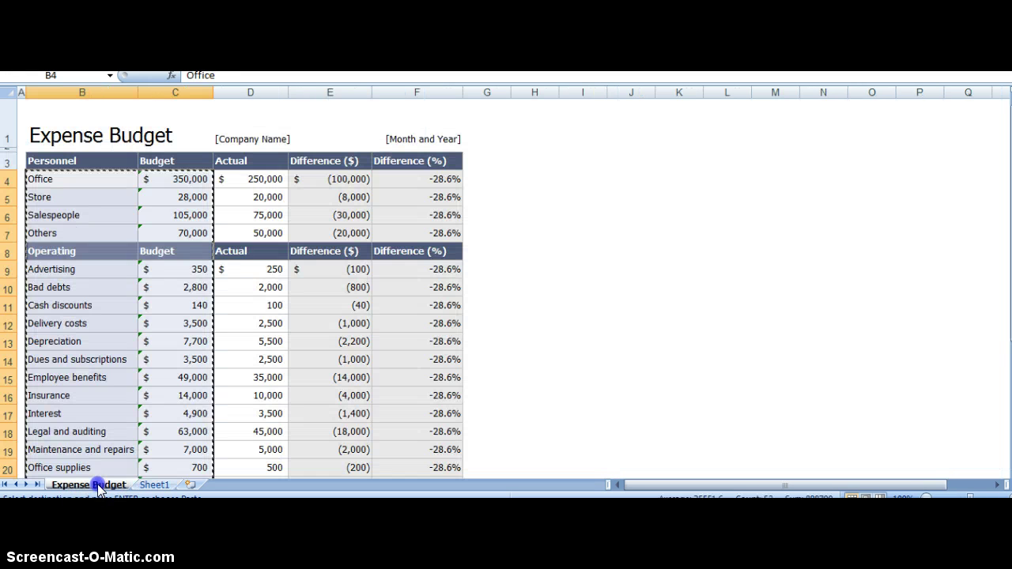
left_click_drag(163, 226, 198, 193)
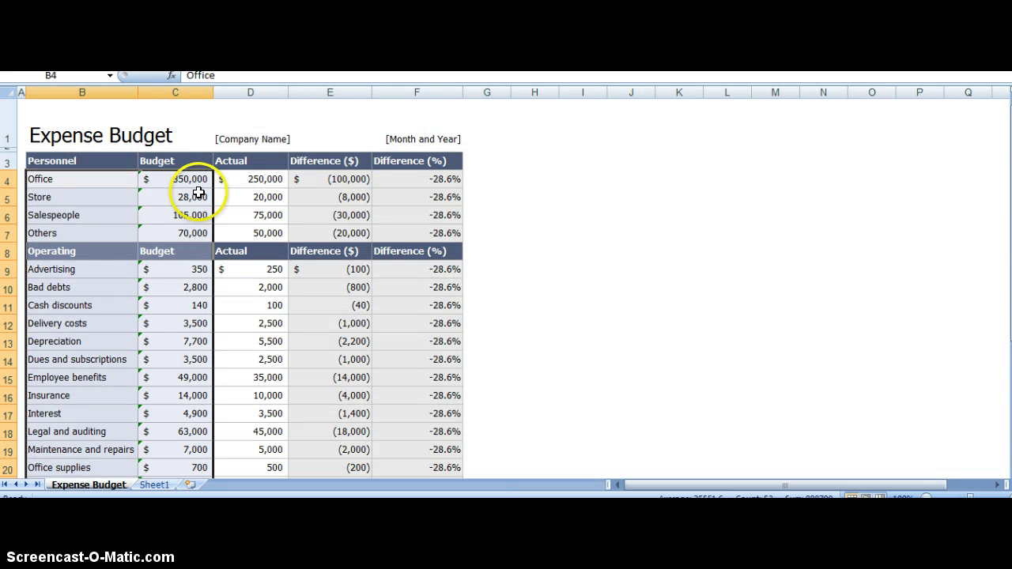
left_click(195, 180)
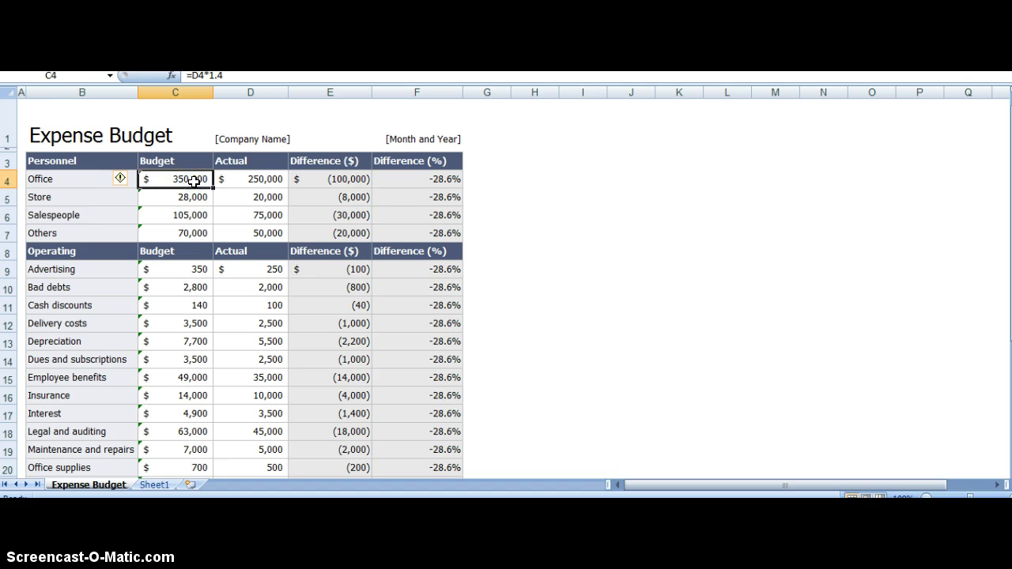
double_click(194, 180)
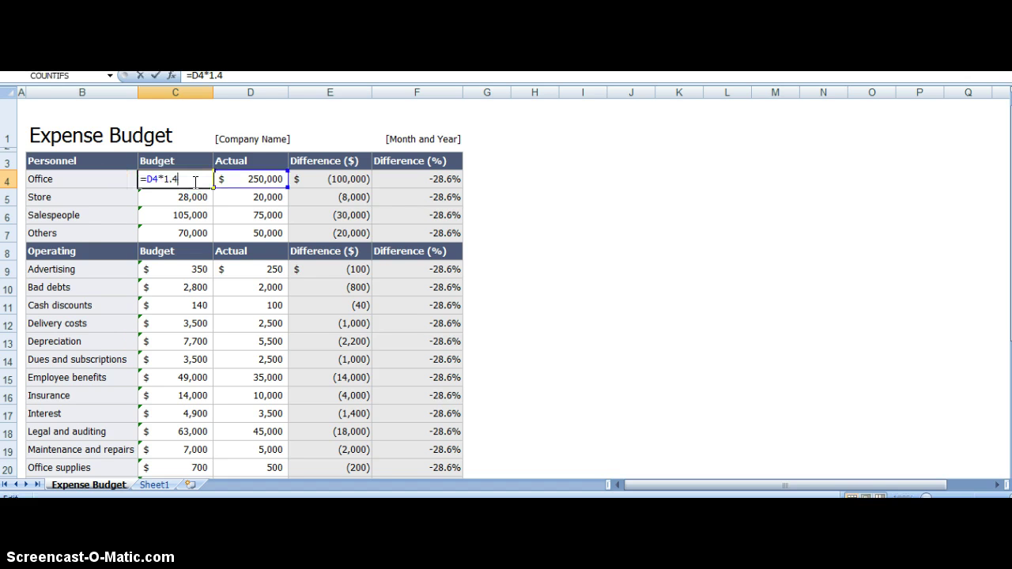
key("Left")
key("Left")
key("Left")
key("Return")
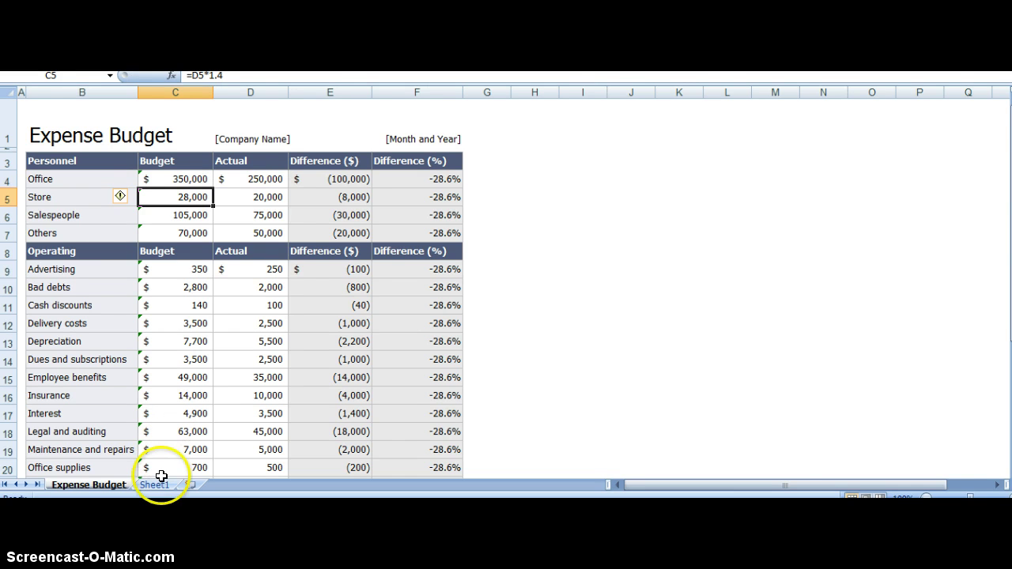
left_click(159, 485)
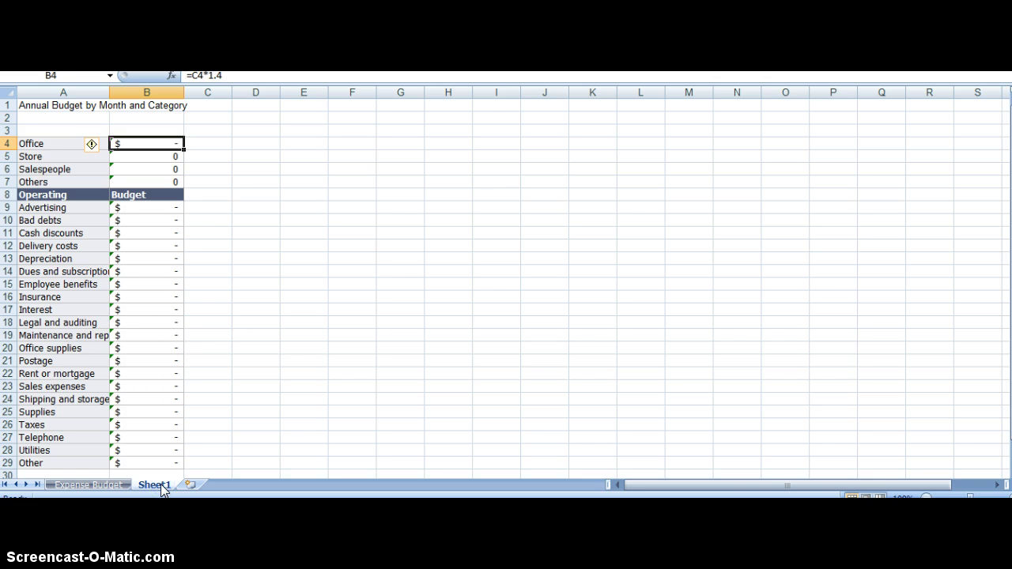
Step: Link Office budget B4 to 'Expense Budget'!C4 and lock the reference with $
type("=")
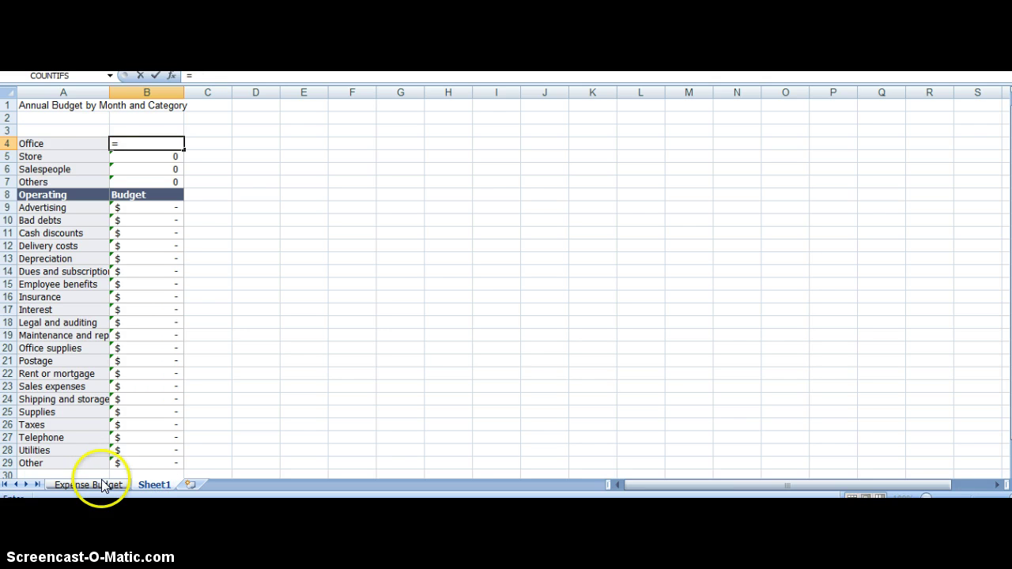
left_click(101, 485)
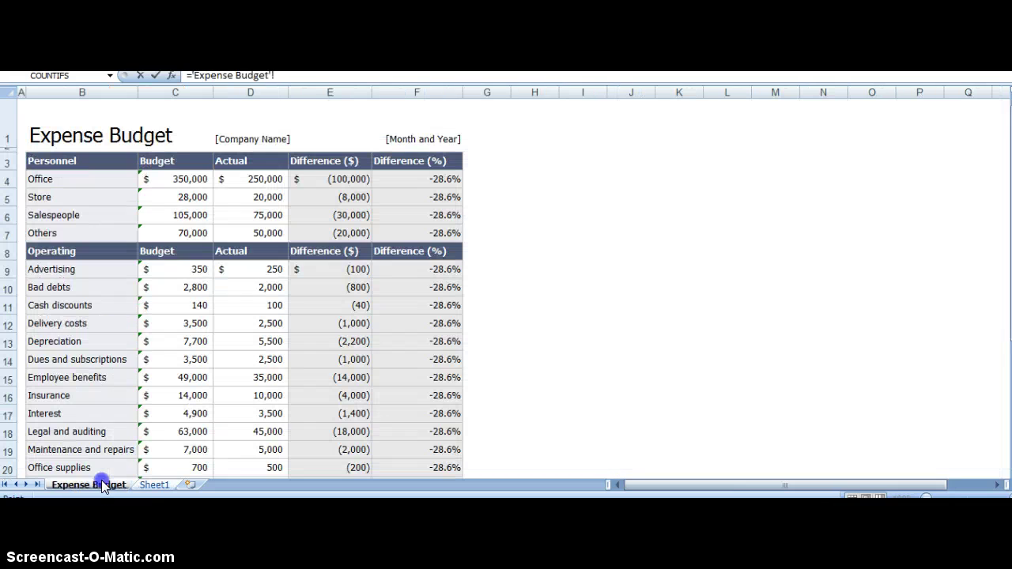
left_click(178, 175)
key("Return")
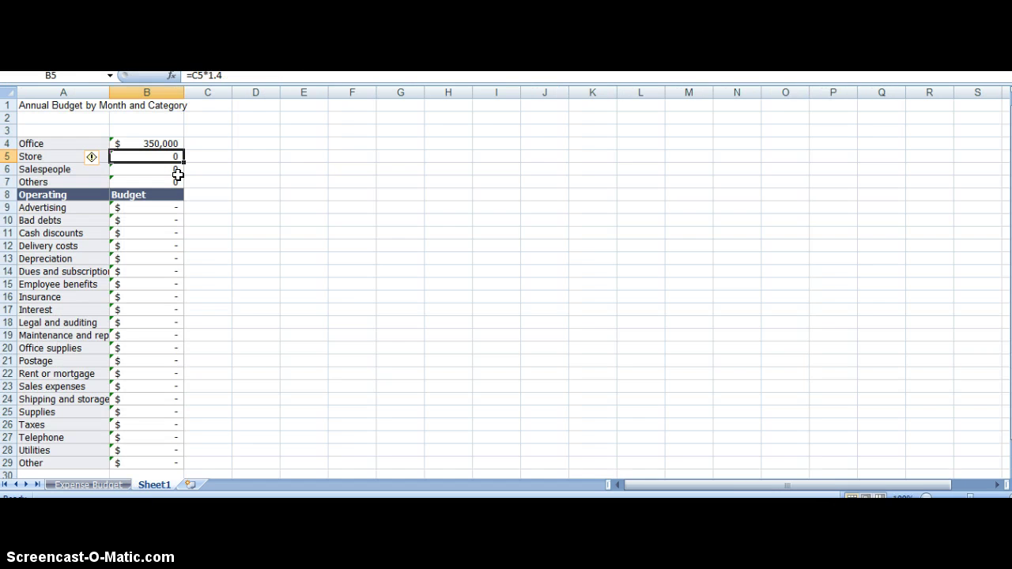
key("Up")
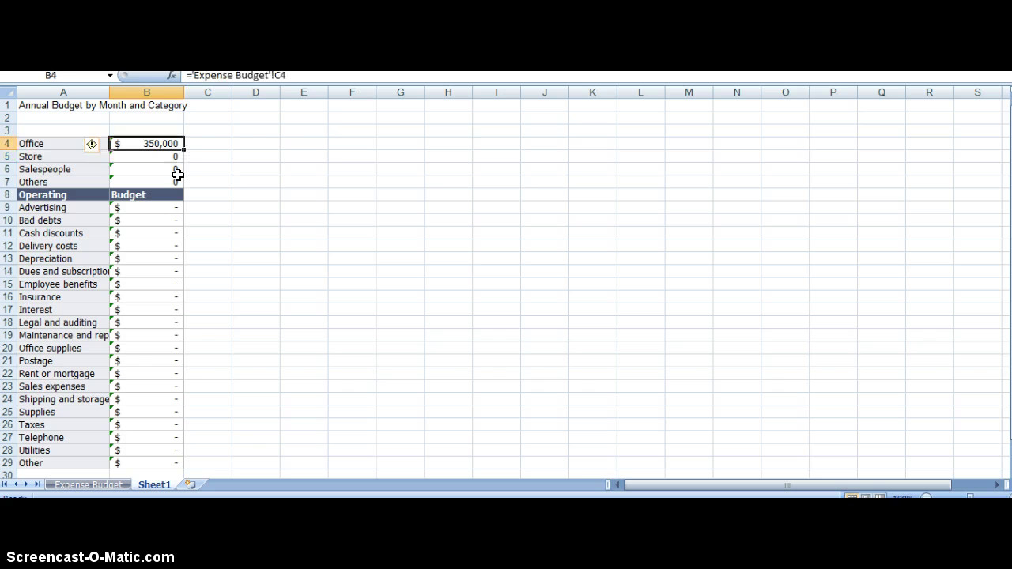
key("F2")
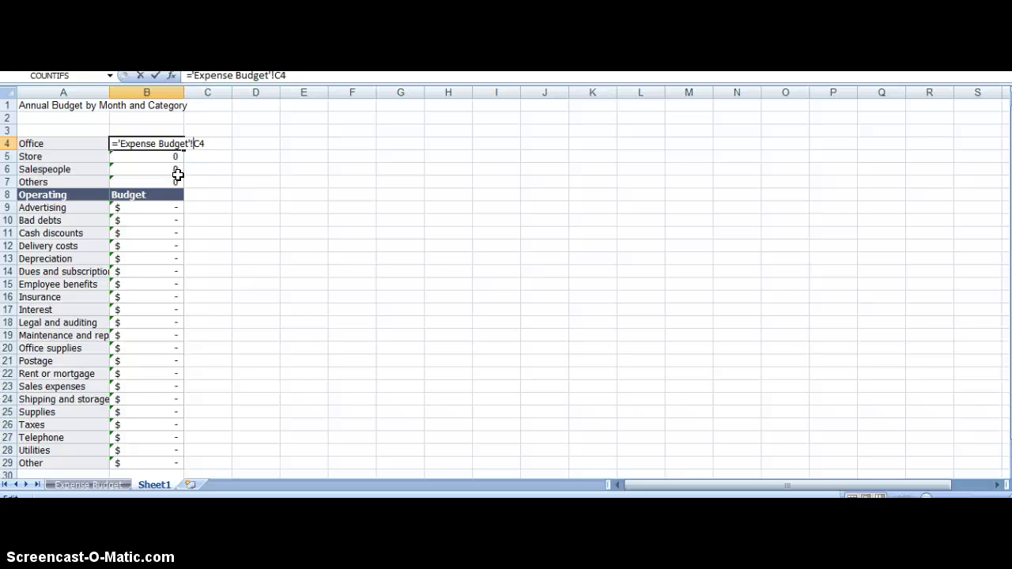
type("$C$")
key("Return")
Step: Copy the Office budget formula into the Store budget cell B5
key("Up")
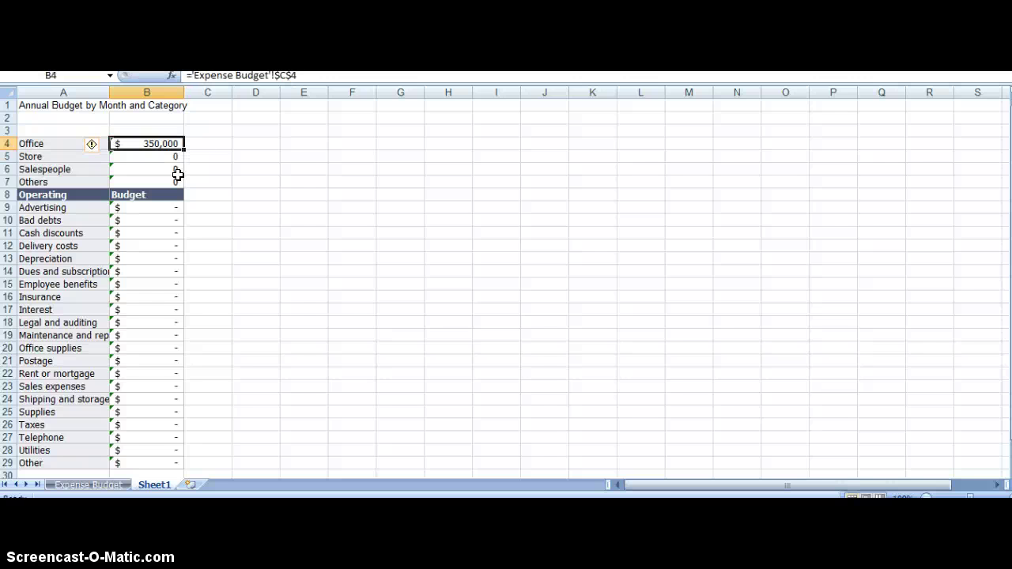
key("ctrl+c")
key("Down")
key("ctrl+v")
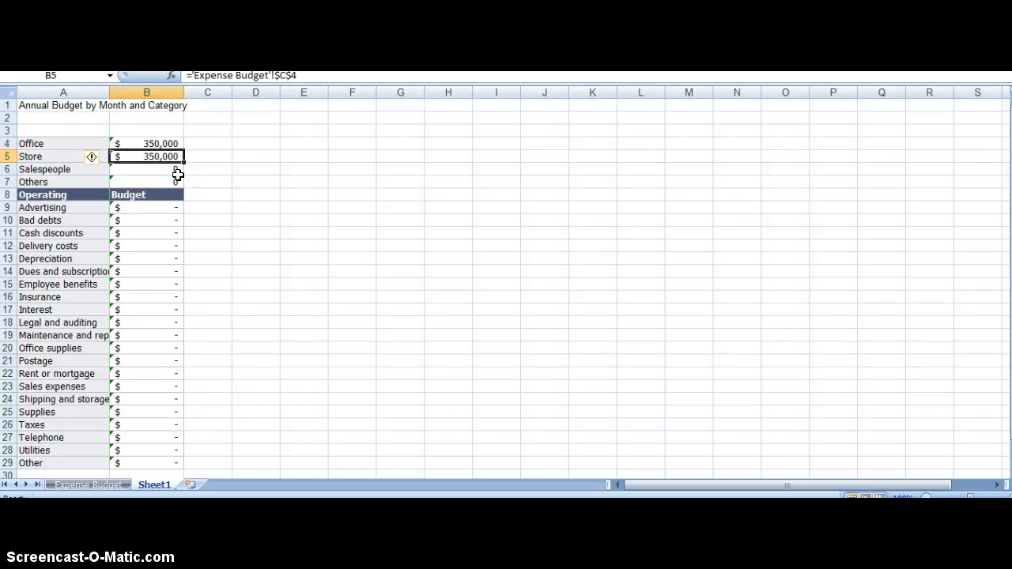
key("Up")
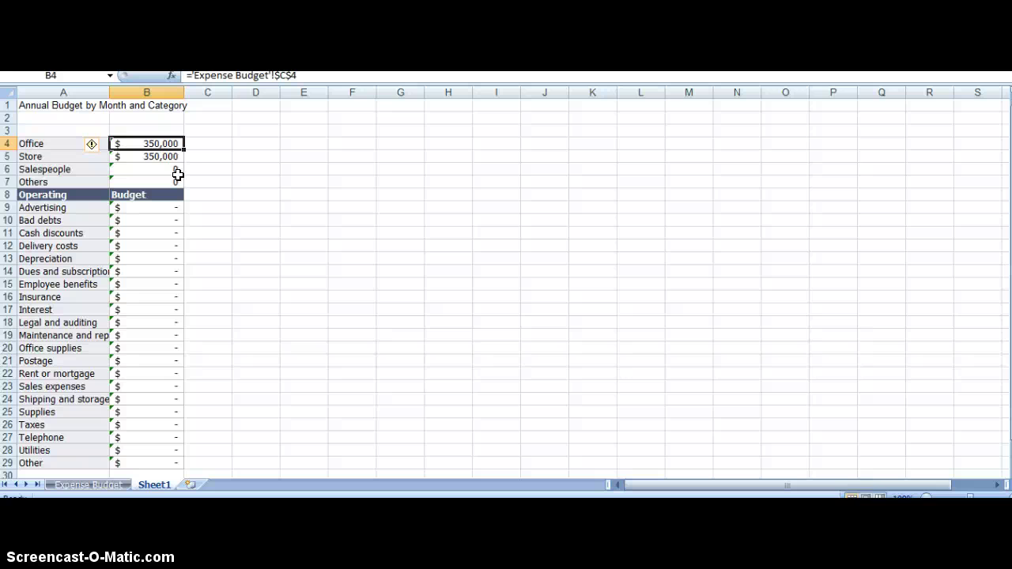
key("Down")
type("2")
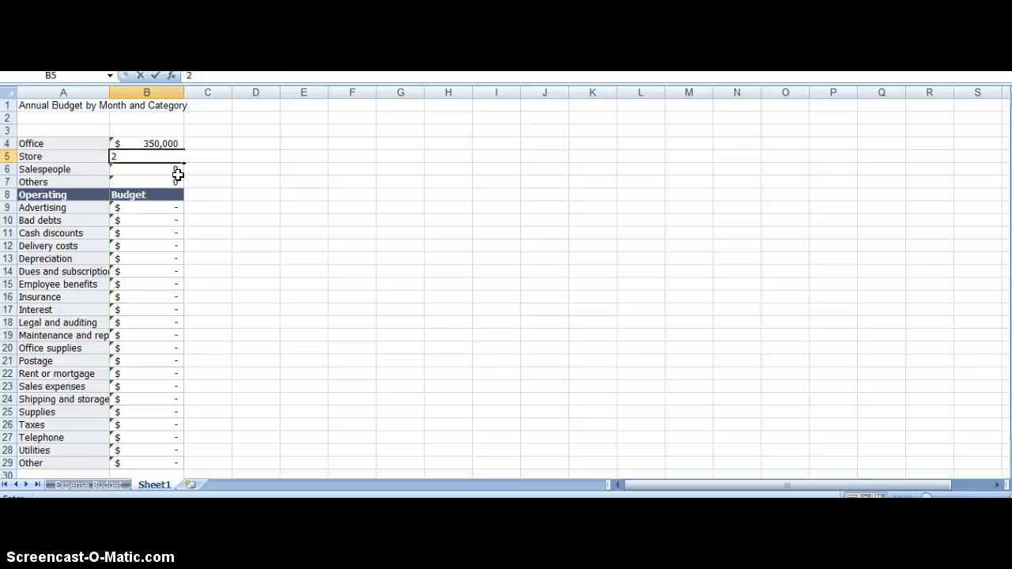
key("Escape")
Step: Edit B4 so only the column is locked, reading 'Expense Budget'!$C4
key("Up")
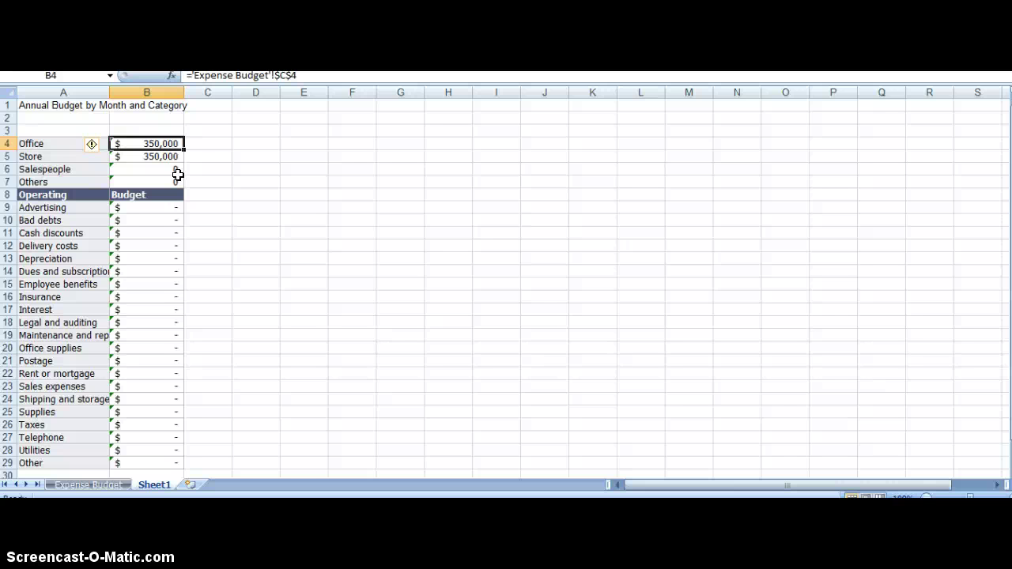
key("F2")
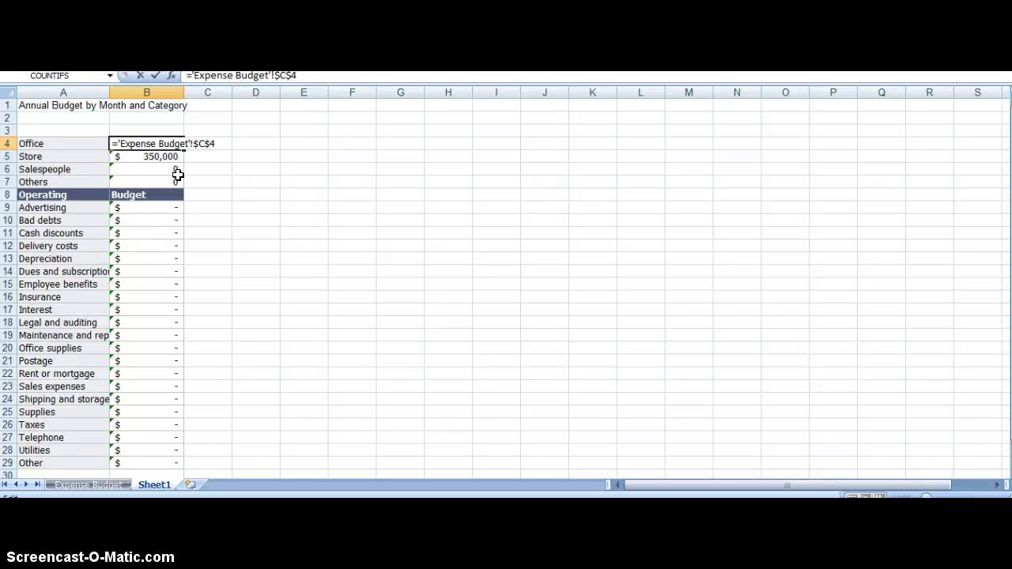
key("Delete")
key("Return")
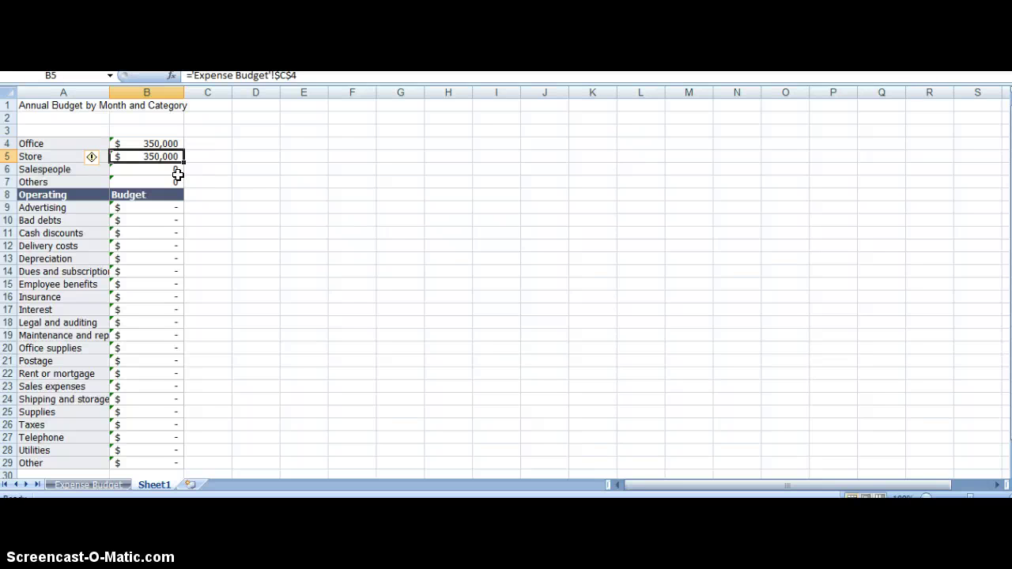
Step: Copy the Office budget formula down to Store ($28,000) and Salespeople ($105,000)
left_click(169, 155)
left_click(159, 140)
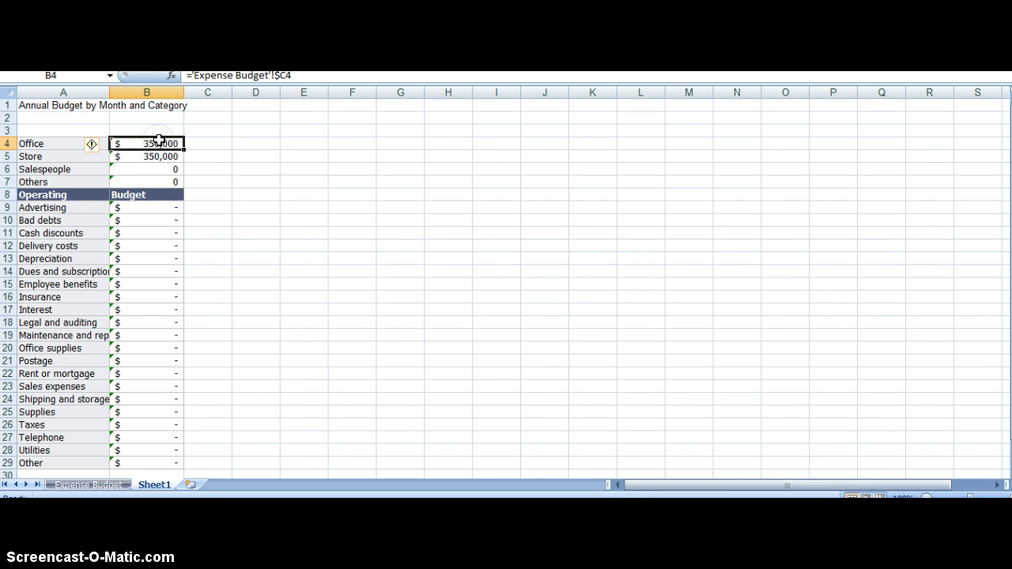
key("ctrl+c")
key("Down")
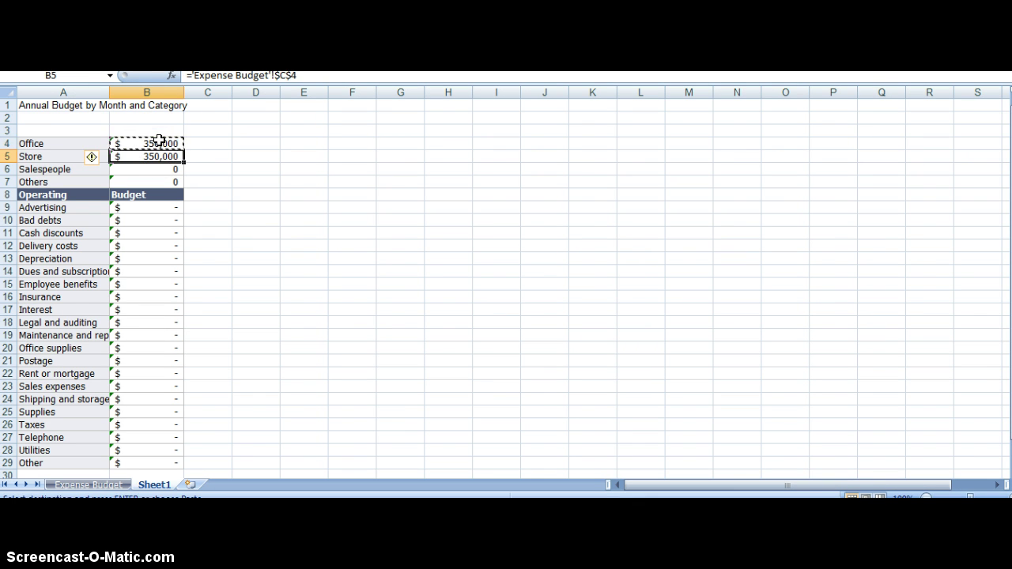
key("Return")
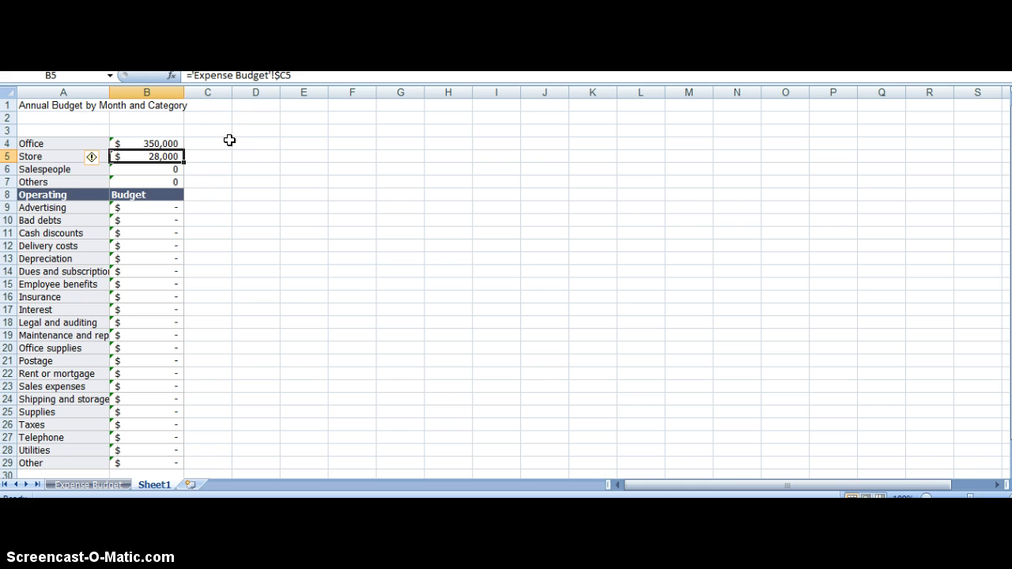
key("ctrl+c")
key("Down")
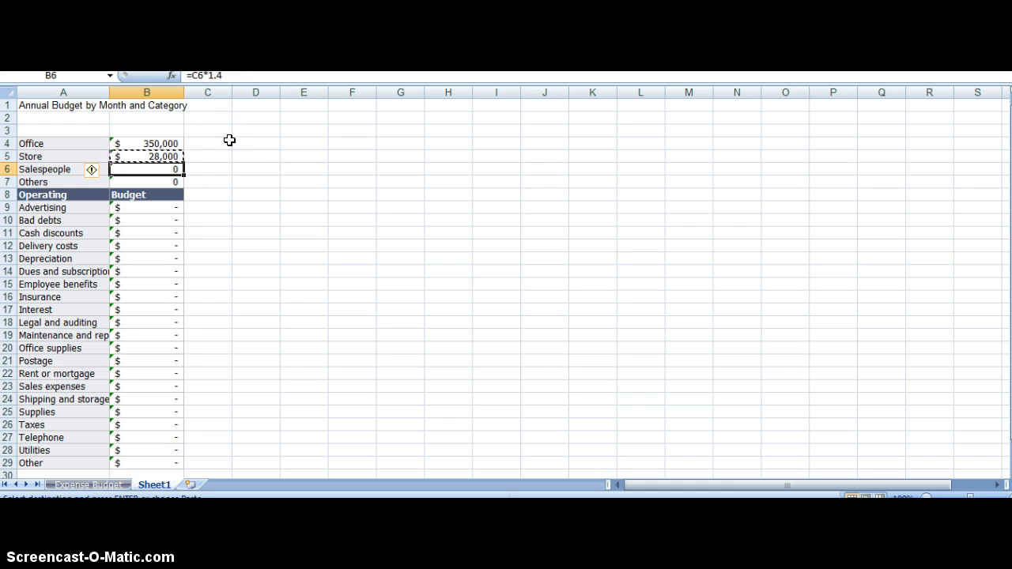
key("Return")
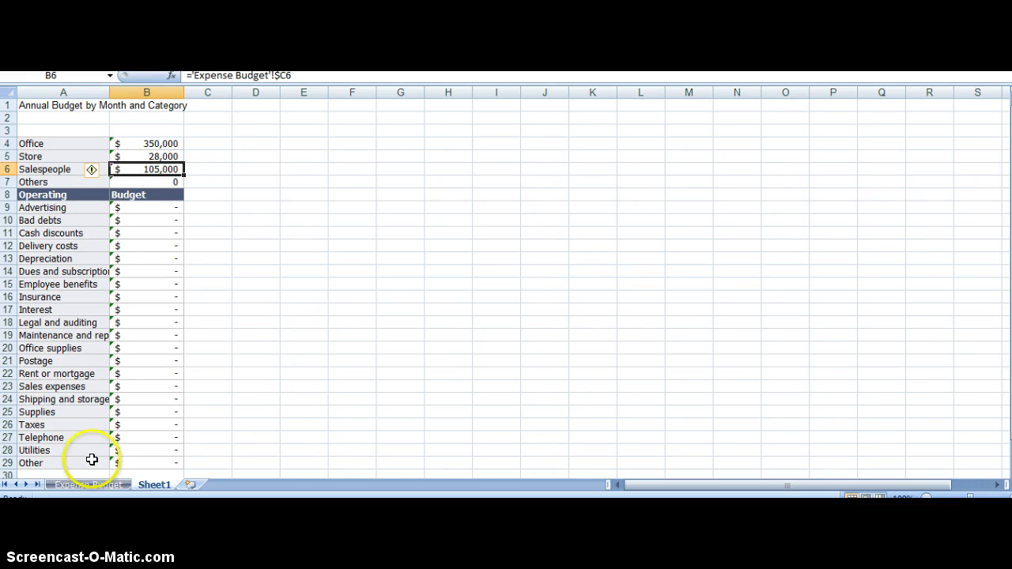
left_click(91, 485)
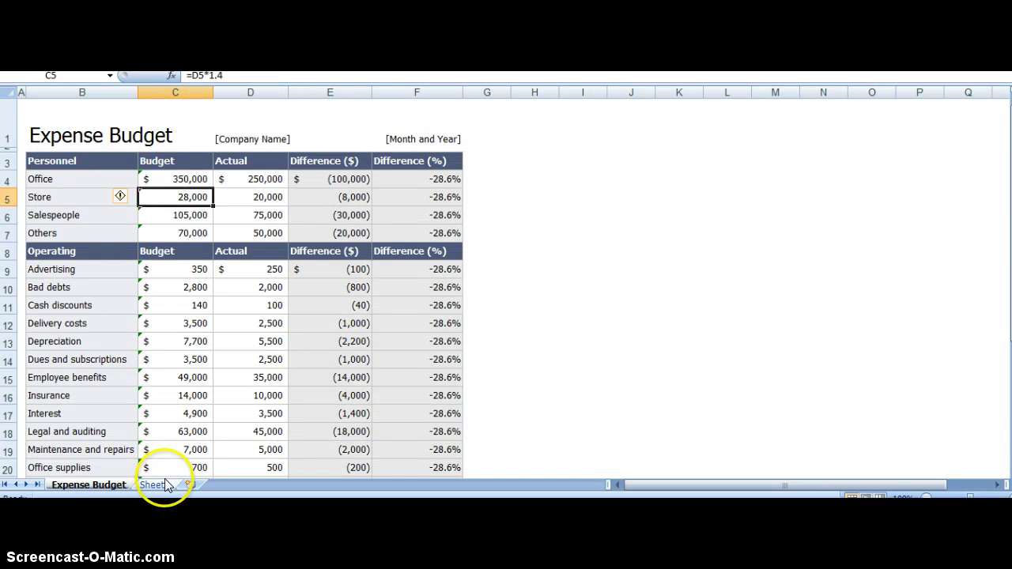
left_click(163, 485)
left_click(111, 475)
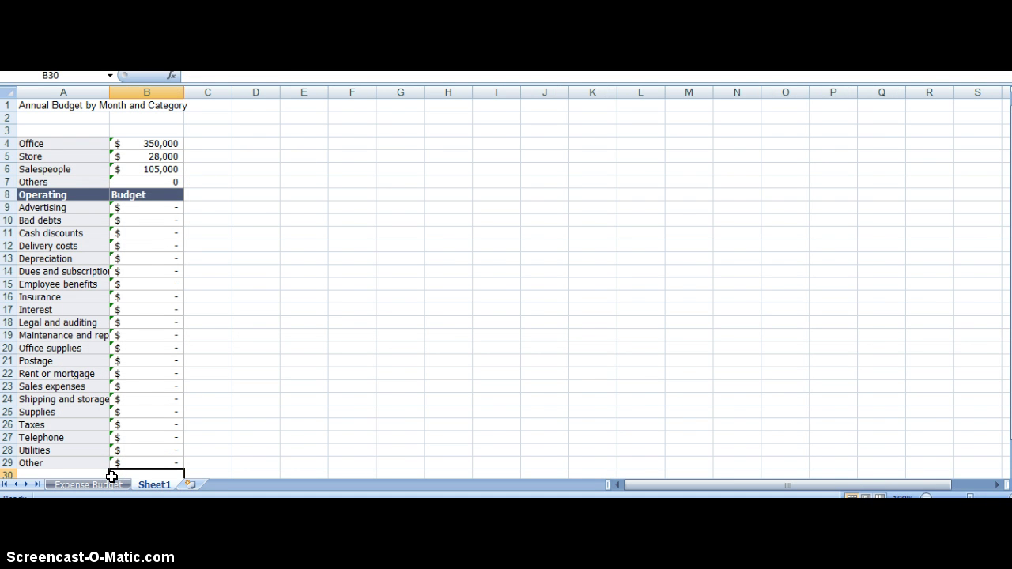
left_click(117, 484)
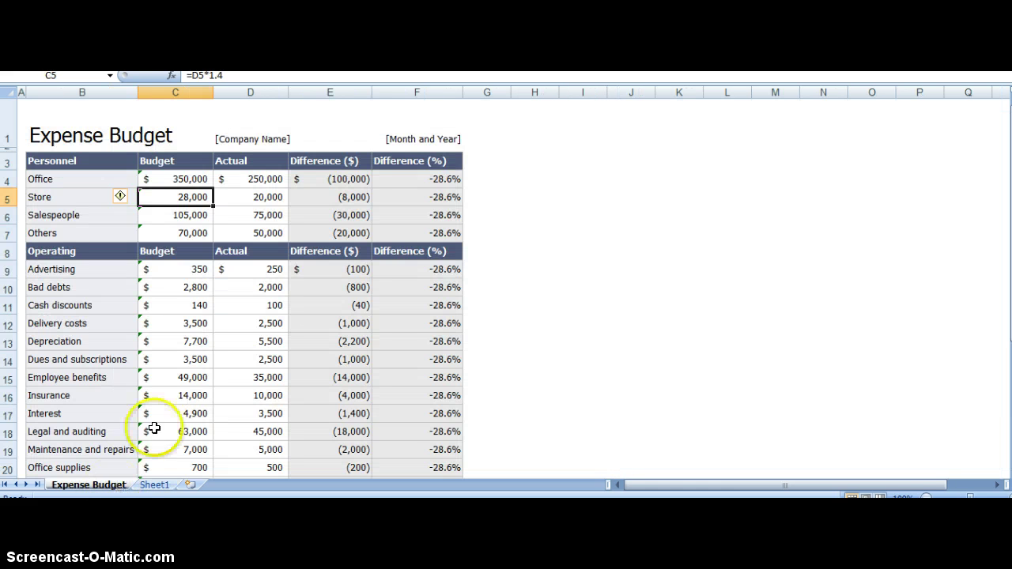
left_click(156, 485)
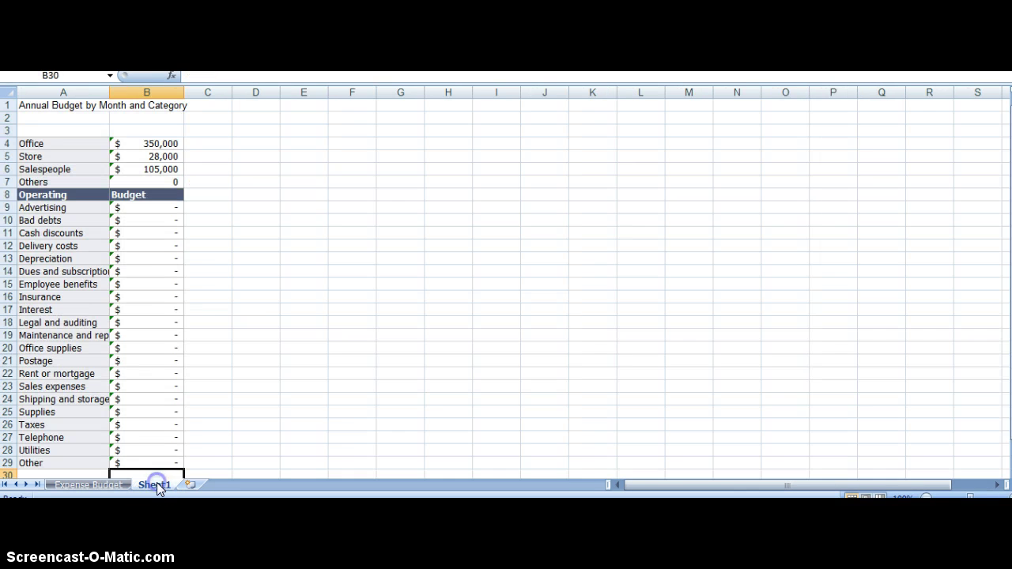
Step: Fill the Salespeople budget formula into Others, showing 70,000
left_click(136, 166)
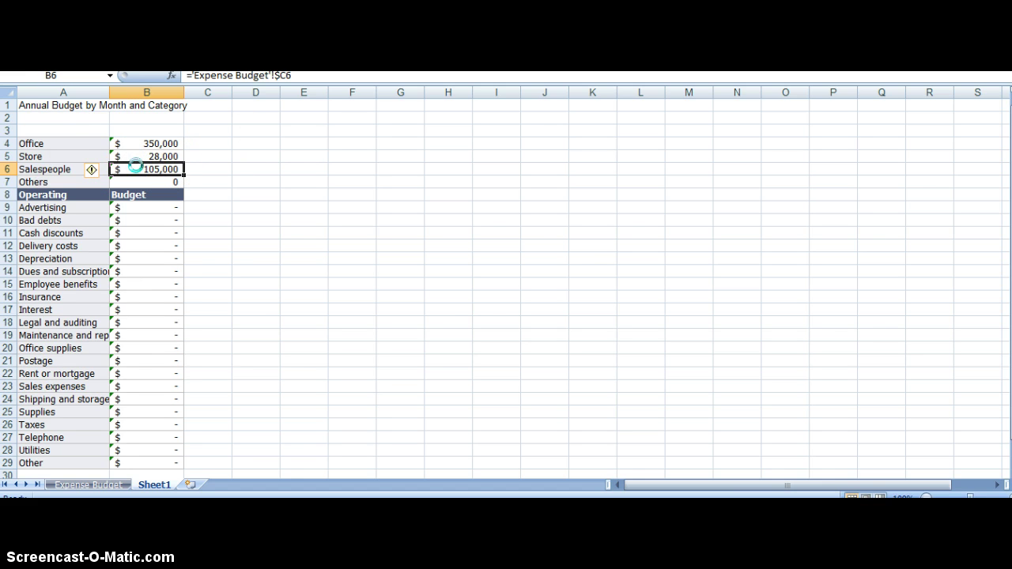
left_click(136, 166)
key("Down")
key("ctrl+d")
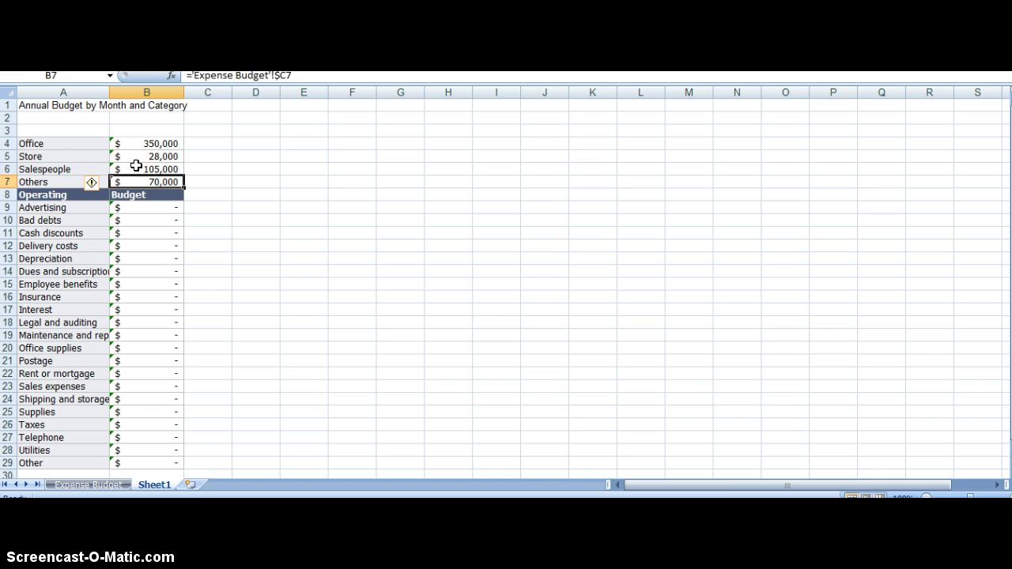
Step: Paste the linked budget formula into all operating Budget rows from Advertising to Other
key("ctrl+c")
key("Down")
key("Down")
key("Down")
key("Up")
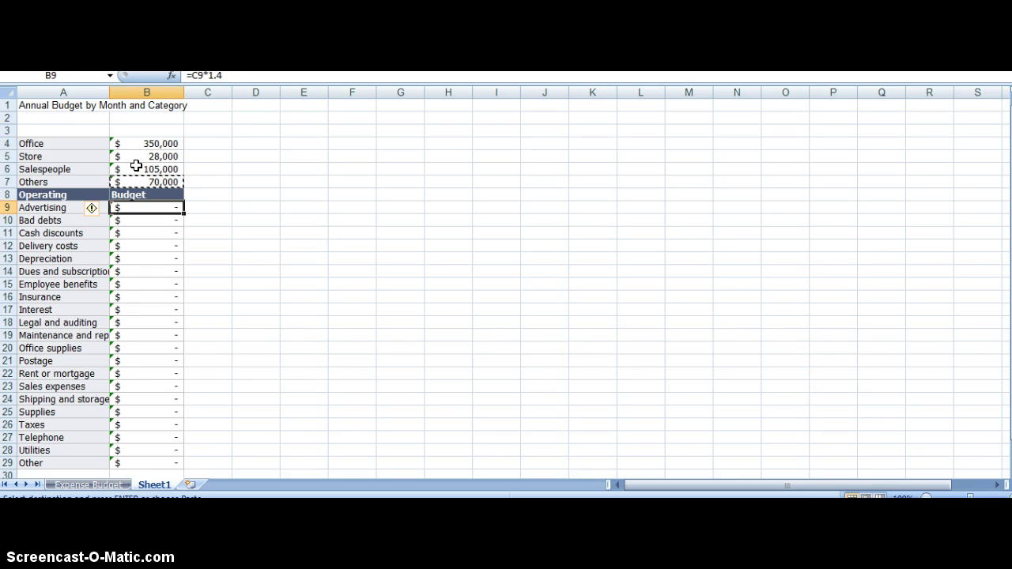
key("shift+Down")
key("shift+Down")
key("shift+Down")
key("shift+Down")
key("shift+Down")
key("shift+Down")
key("shift+Down")
key("shift+Down")
key("shift+Down")
key("shift+Down")
key("shift+Down")
key("shift+Down")
key("shift+Down")
key("shift+Down")
key("shift+Down")
key("shift+Down")
key("shift+Down")
key("shift+Down")
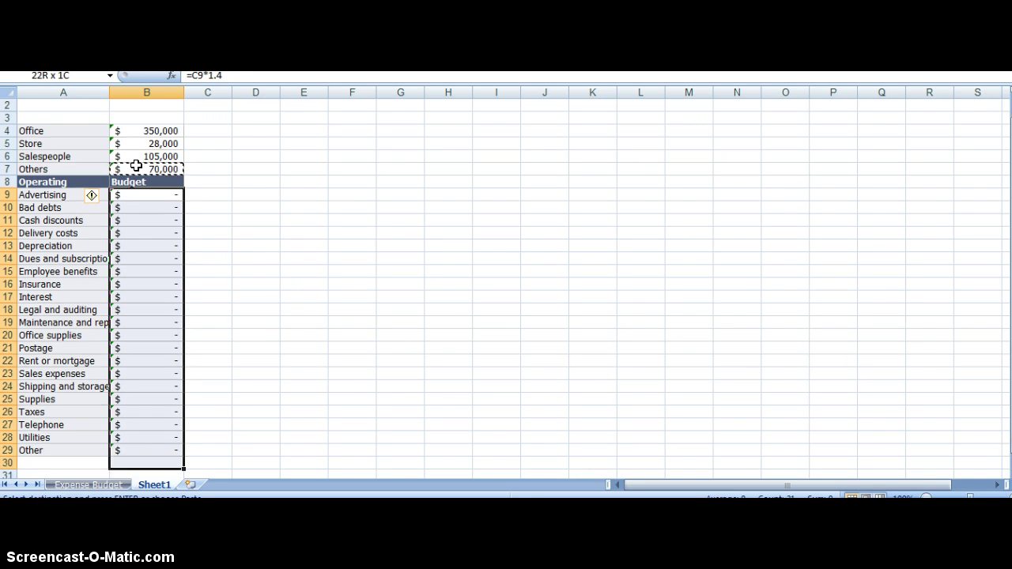
key("shift+Down")
key("shift+Down")
key("shift+Down")
key("shift+Up")
key("shift+Up")
key("shift+Up")
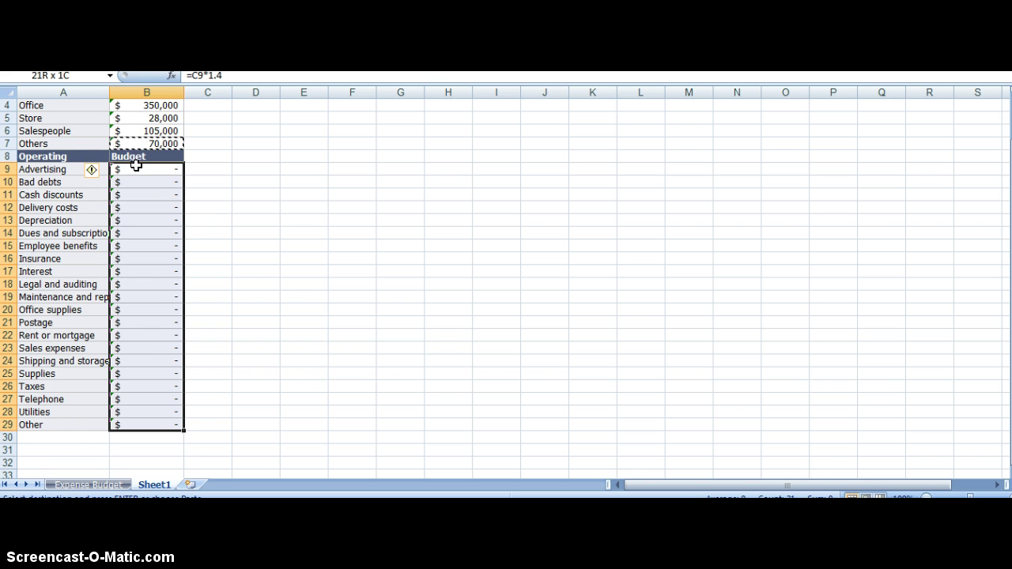
key("Return")
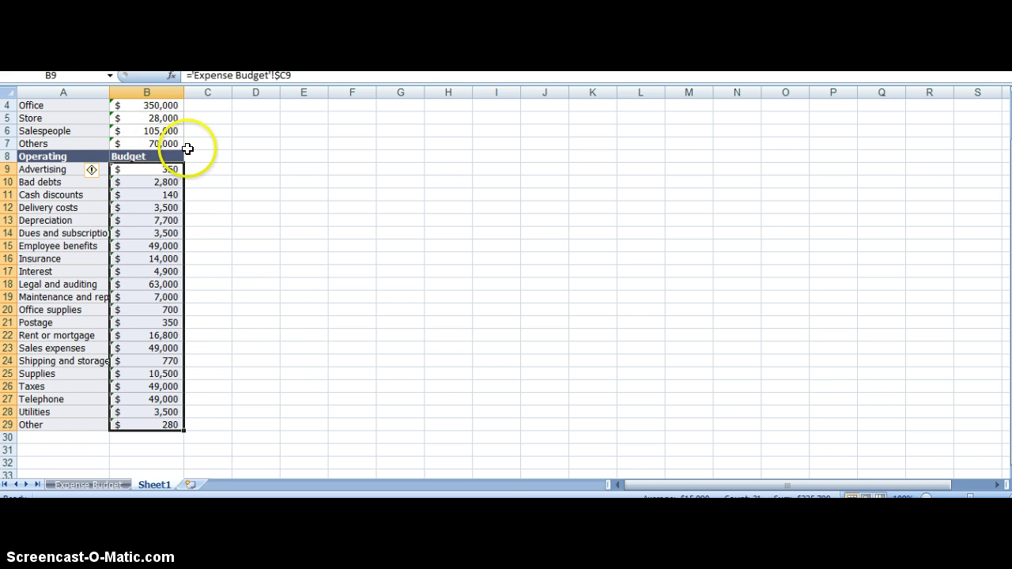
Step: Check the pasted ='Expense Budget'!$C references in the Budget cells
left_click(165, 195)
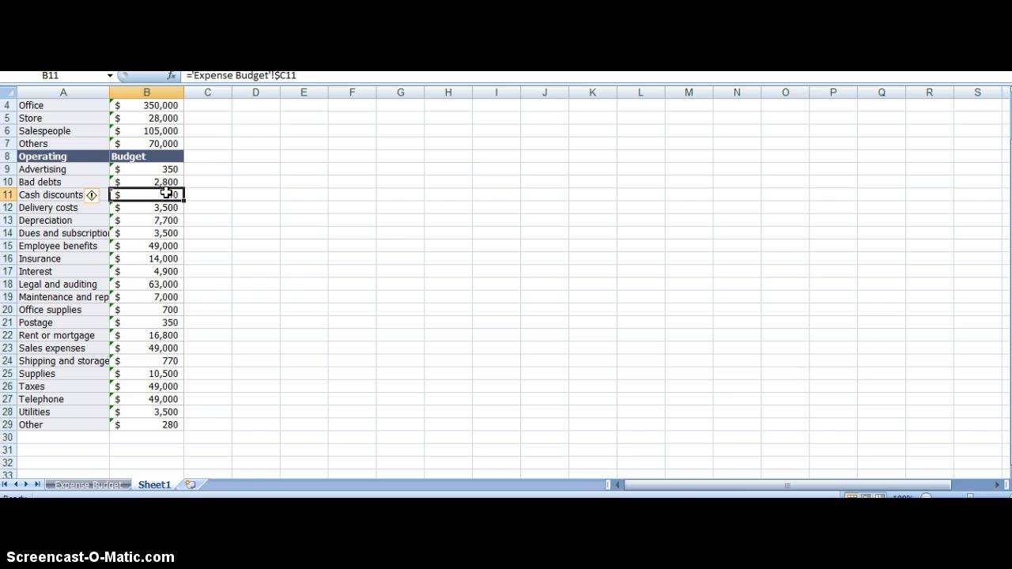
key("Up")
key("Up")
key("Up")
key("Up")
key("Up")
key("Up")
key("Up")
key("Up")
key("Up")
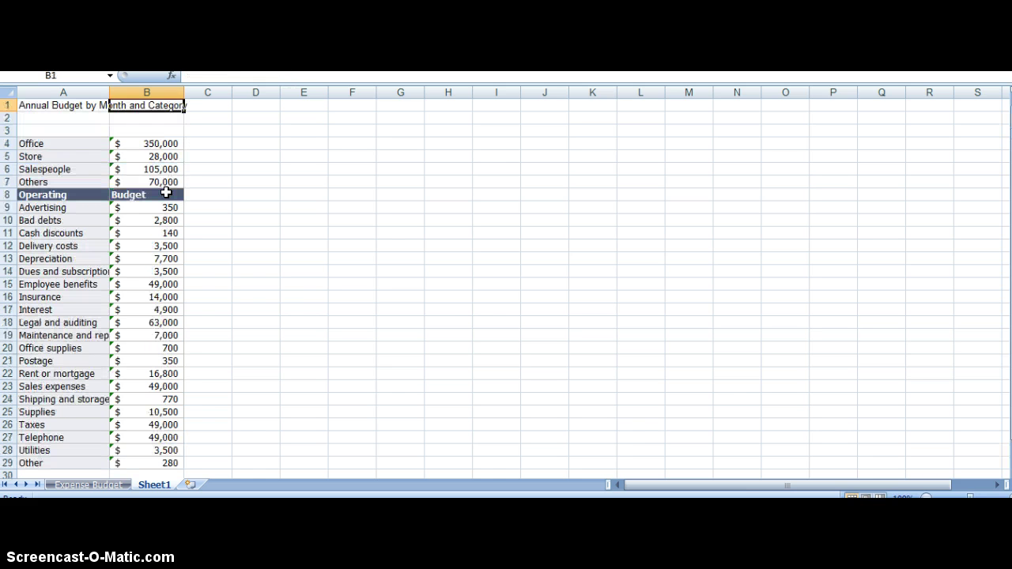
key("Down")
key("Down")
key("Down")
key("Down")
key("Down")
key("Down")
key("Down")
key("Down")
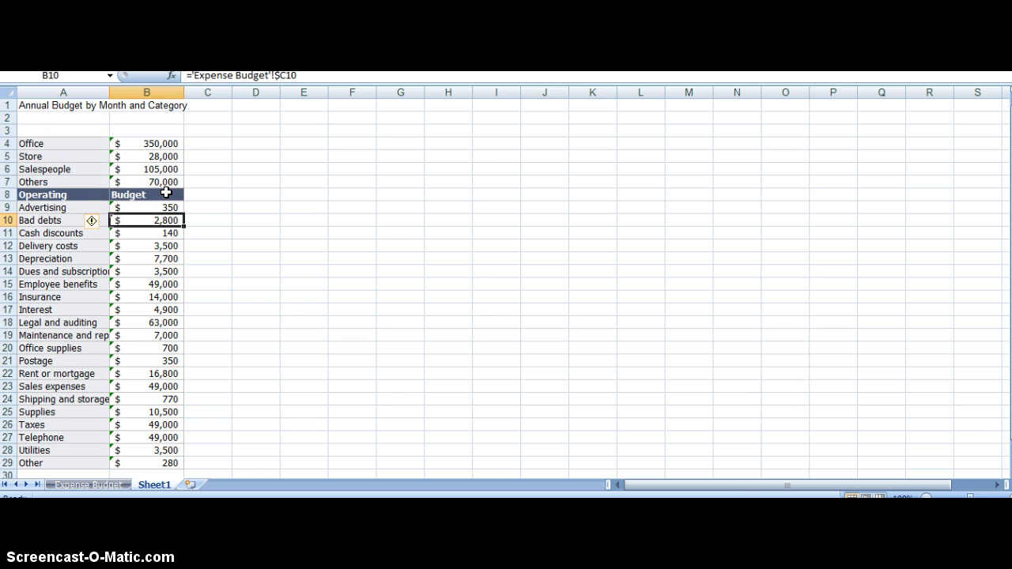
key("Down")
key("Down")
key("Down")
key("Down")
key("Down")
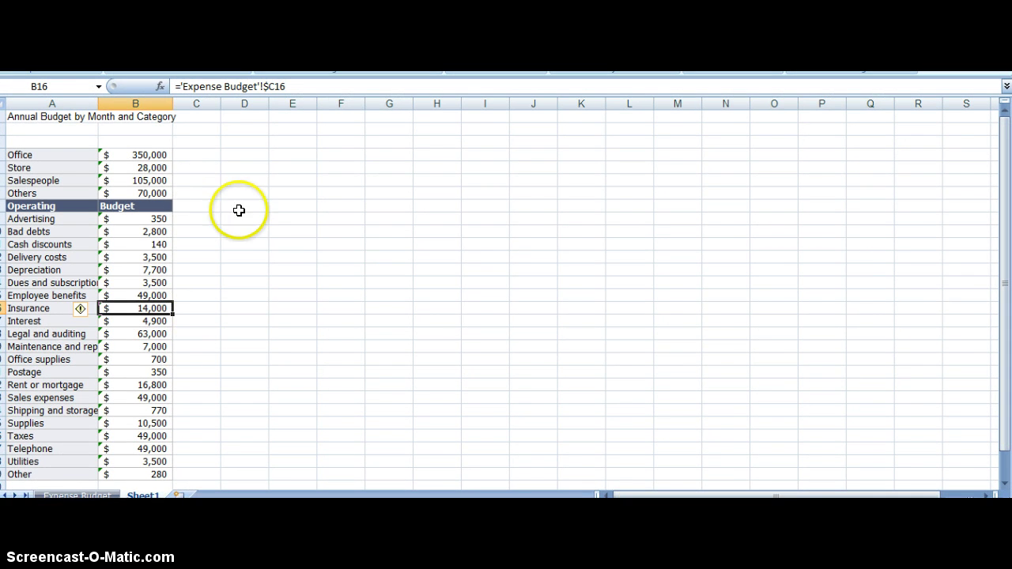
Step: Enter month headings January through April starting in C3
left_click(207, 174)
key("Up")
key("Up")
key("Up")
key("Up")
key("Up")
key("Down")
key("Down")
left_click(206, 160)
type("January")
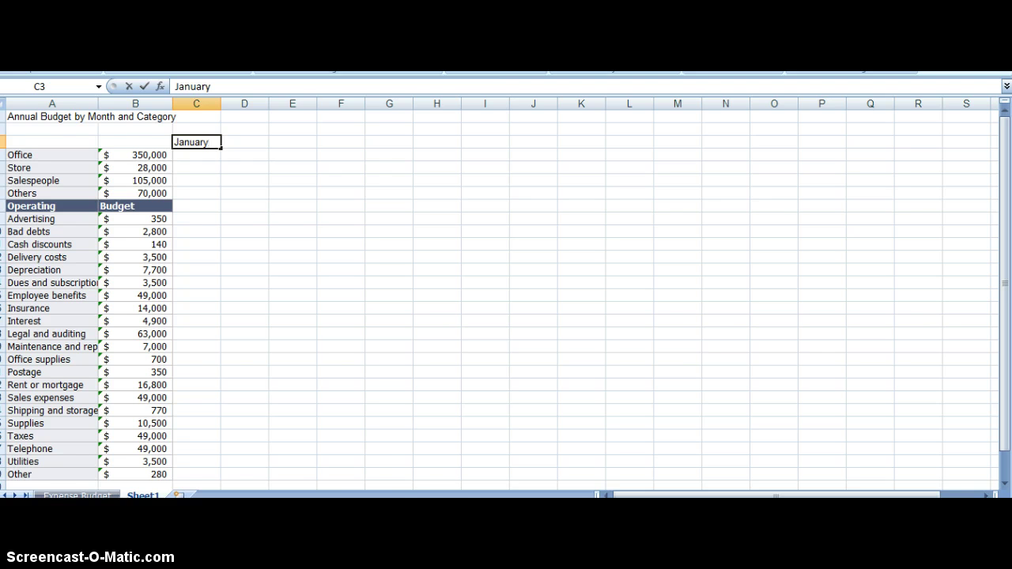
key("Tab")
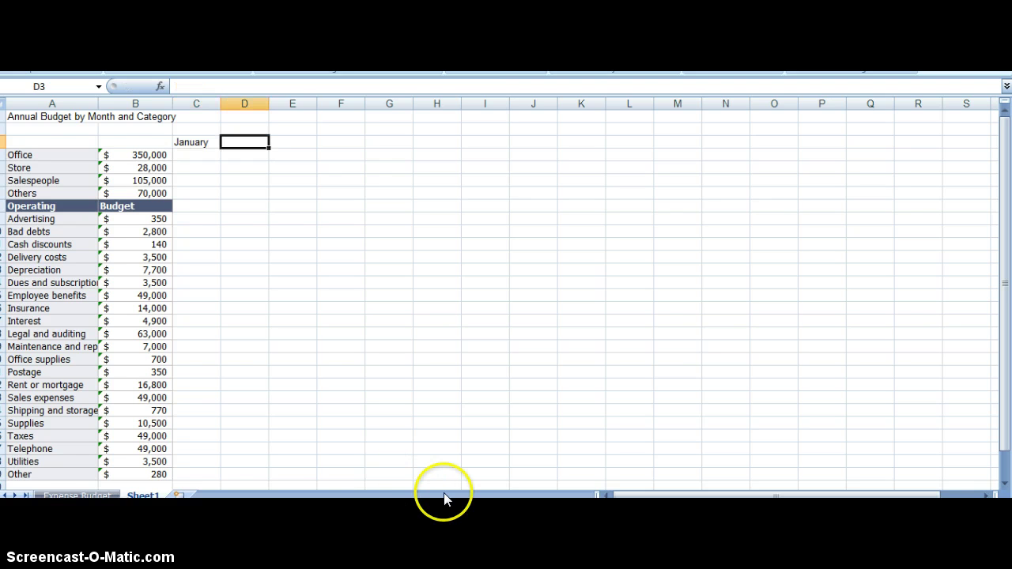
type("February")
key("Tab")
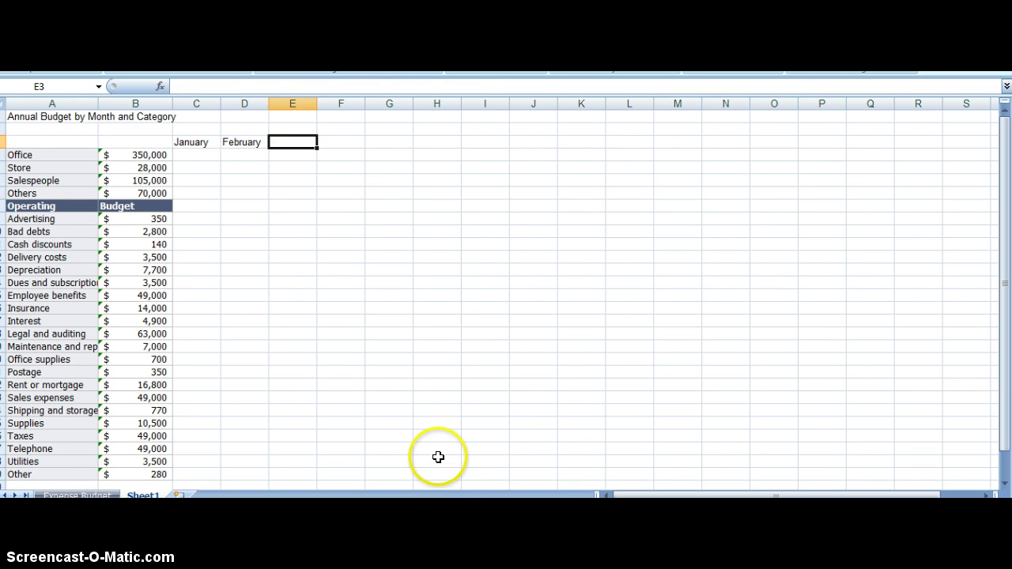
type("March")
key("Tab")
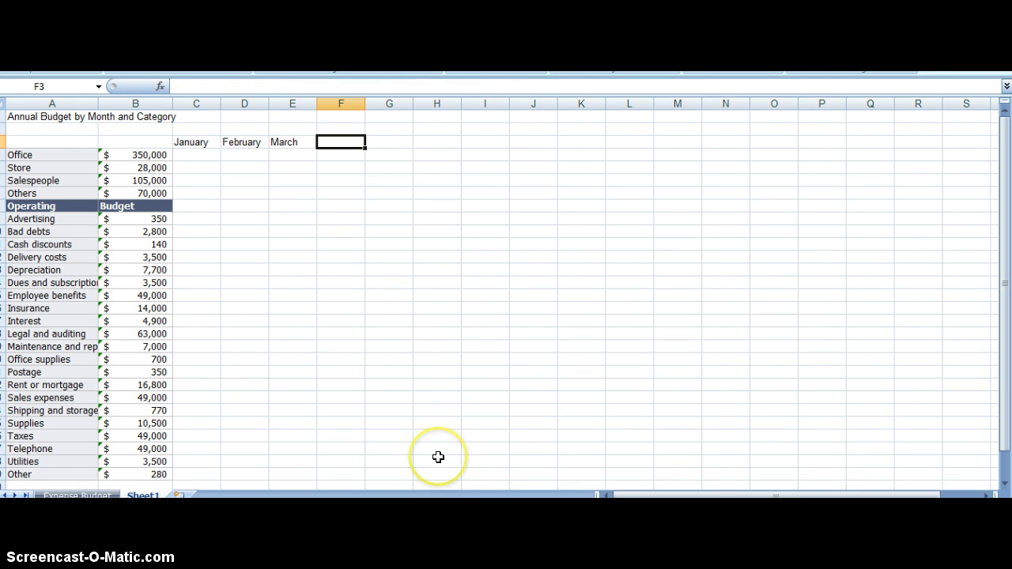
type("April")
key("Tab")
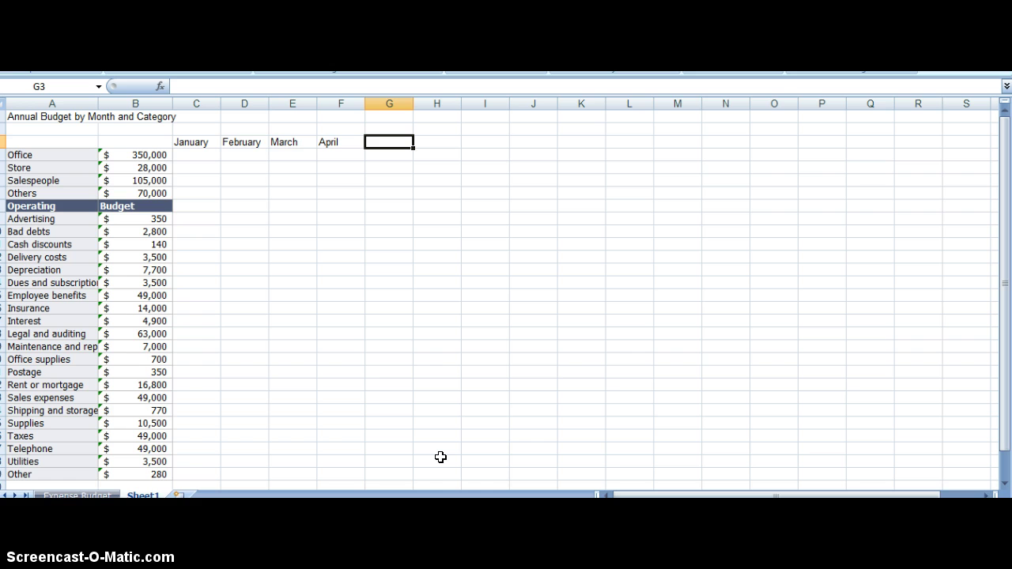
Step: Continue the row 3 headings from May through December, ending in column N
type("May")
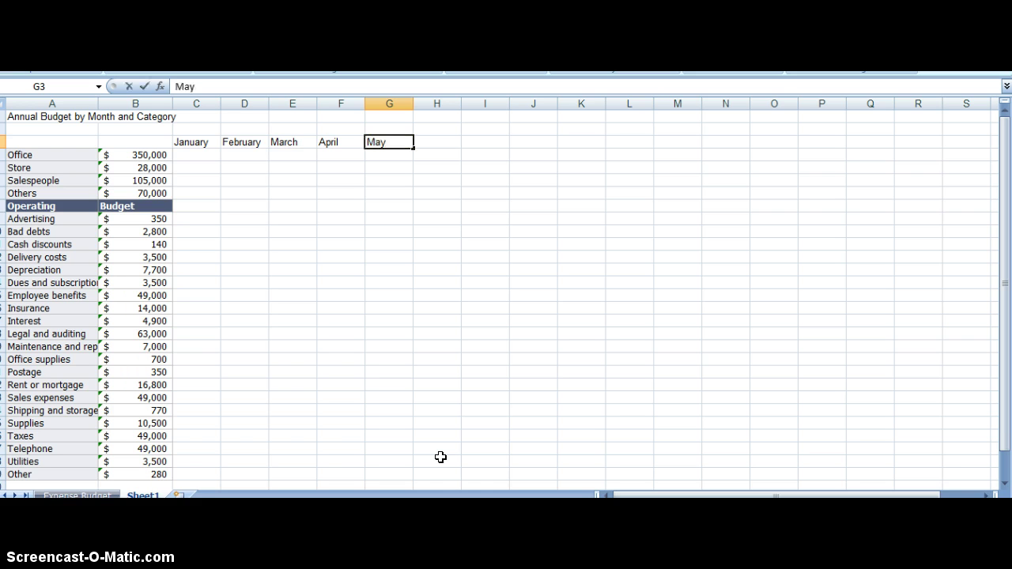
key("Tab")
type("June")
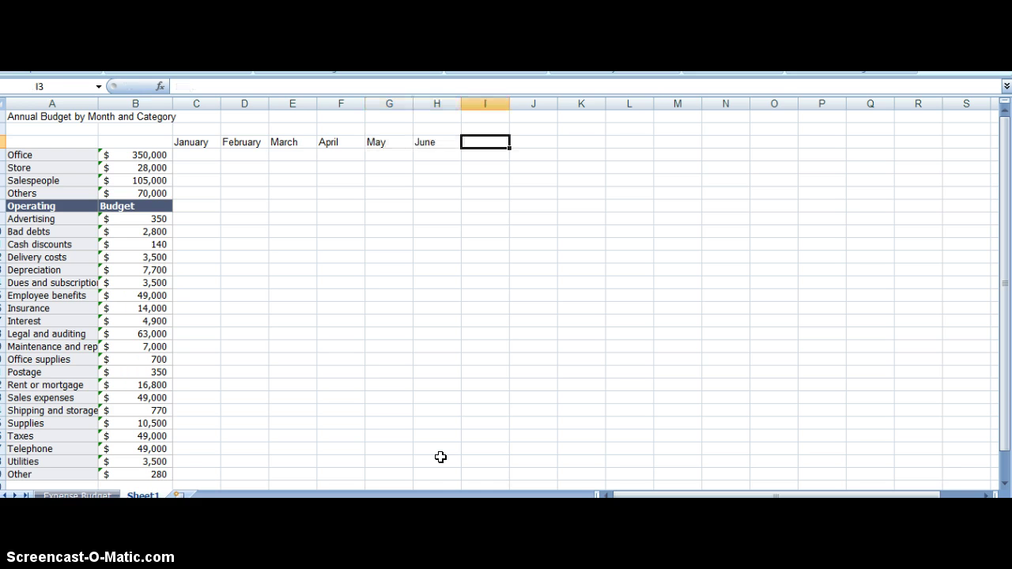
type("July")
key("Tab")
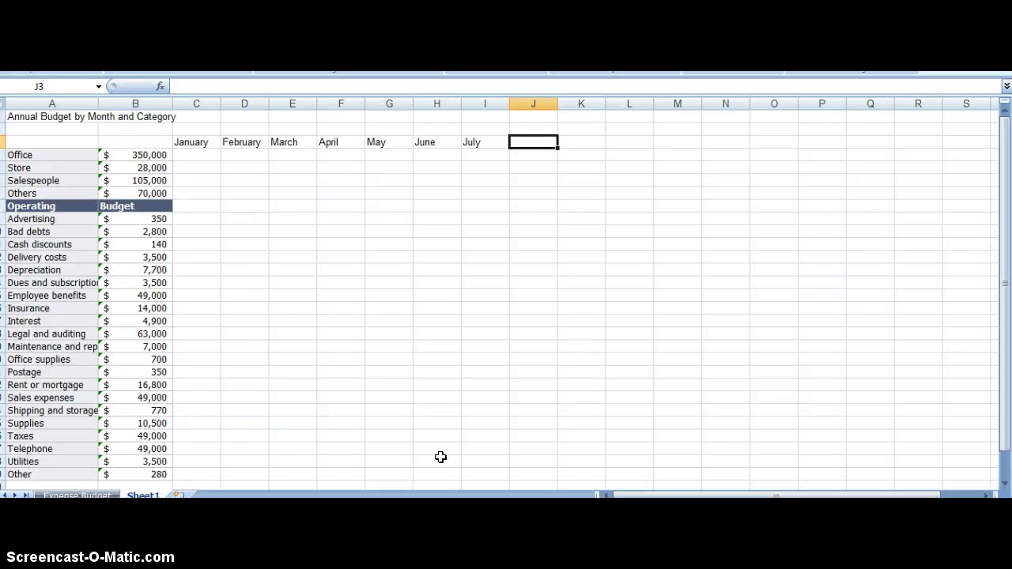
type("August")
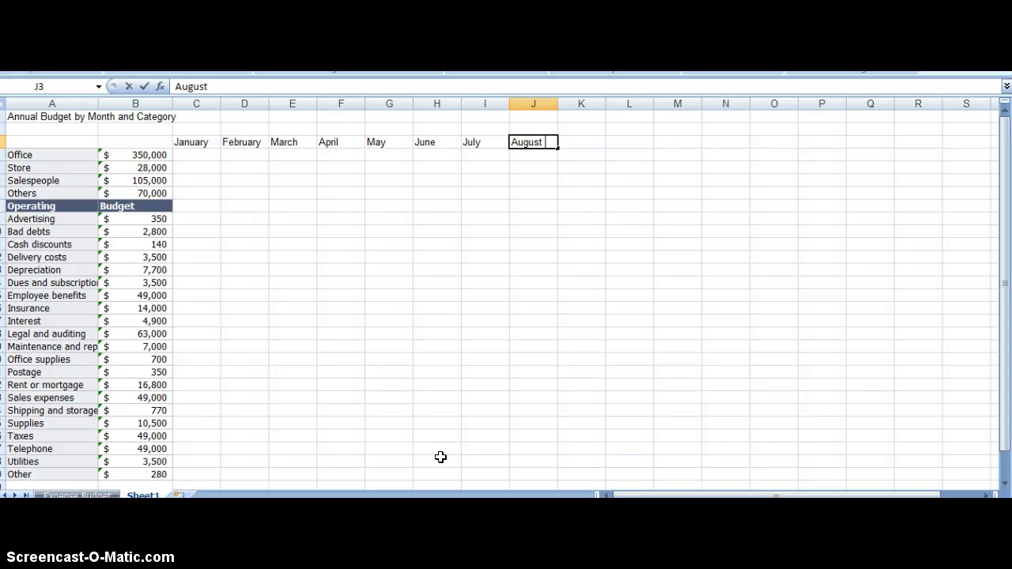
key("Tab")
type("September")
key("Tab")
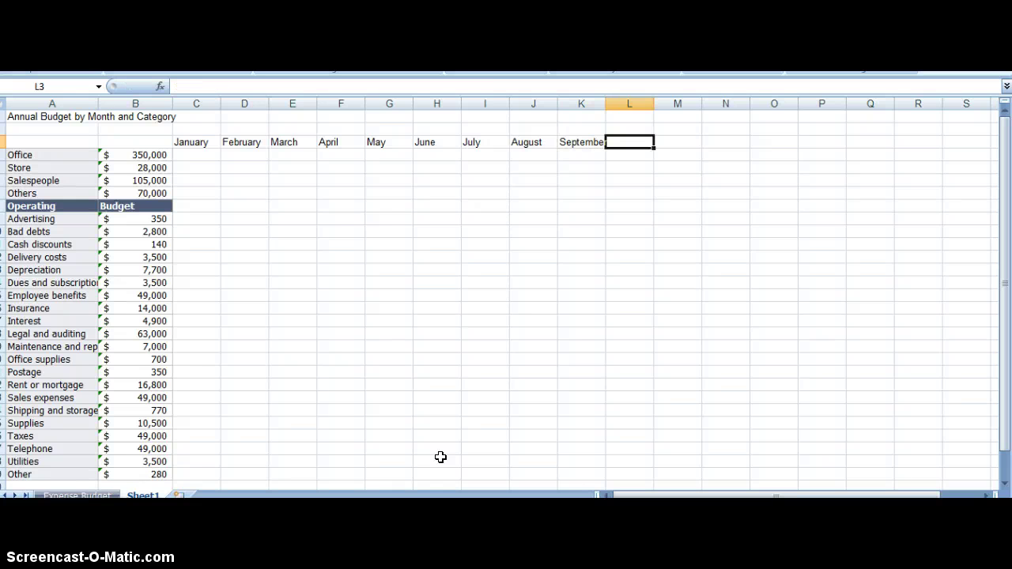
left_click(434, 445)
type("October")
key("Tab")
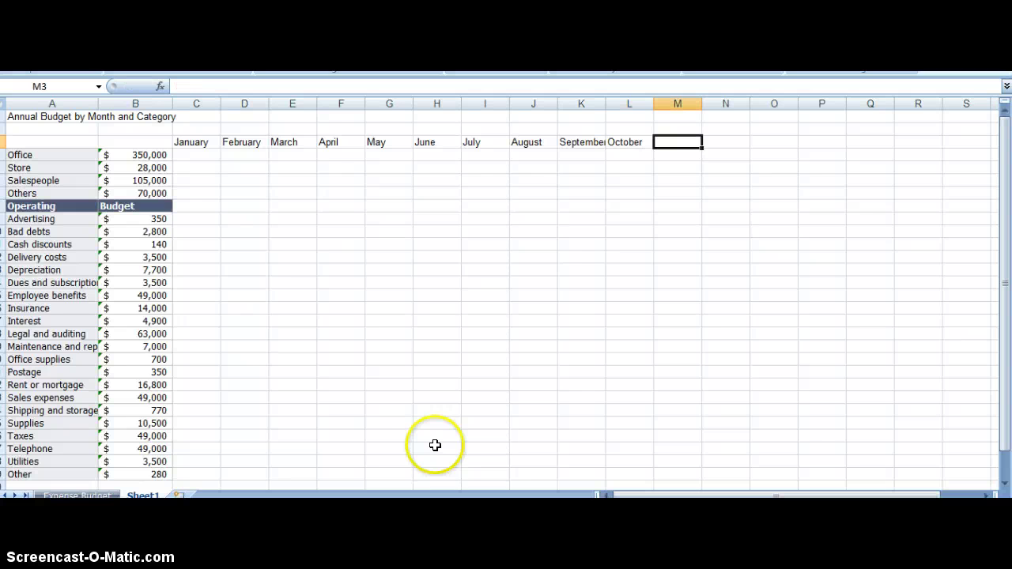
type("November")
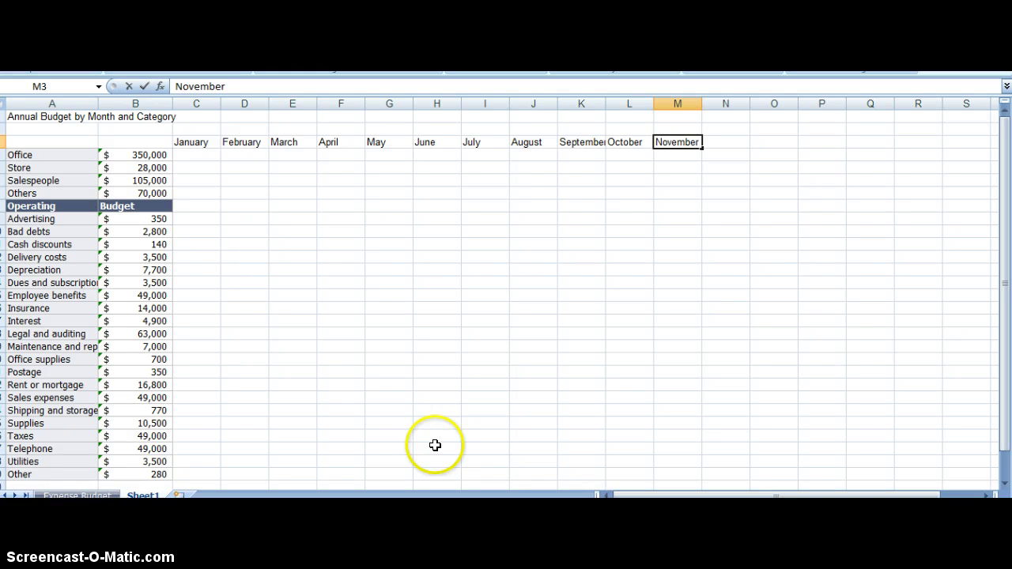
key("Tab")
type("December")
key("Return")
key("Up")
key("Right")
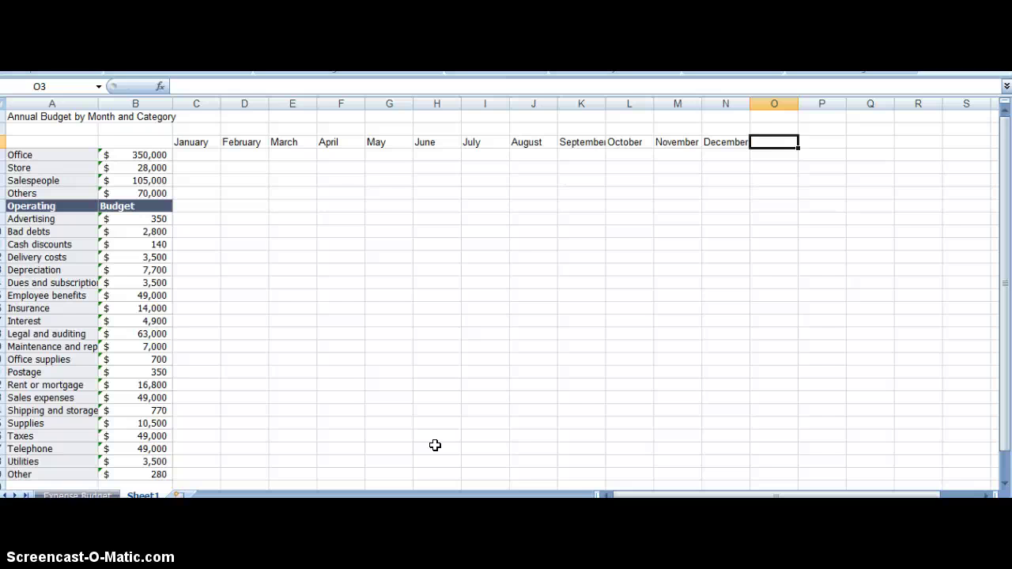
Step: Add a Total heading in O3 and center the month and Total labels
type("Total")
key("Return")
key("Up")
key("shift+Left")
key("shift+Left")
key("shift+Left")
key("shift+Left")
key("shift+Left")
key("shift+Left")
key("shift+Left")
key("shift+Left")
key("shift+Left")
key("shift+Left")
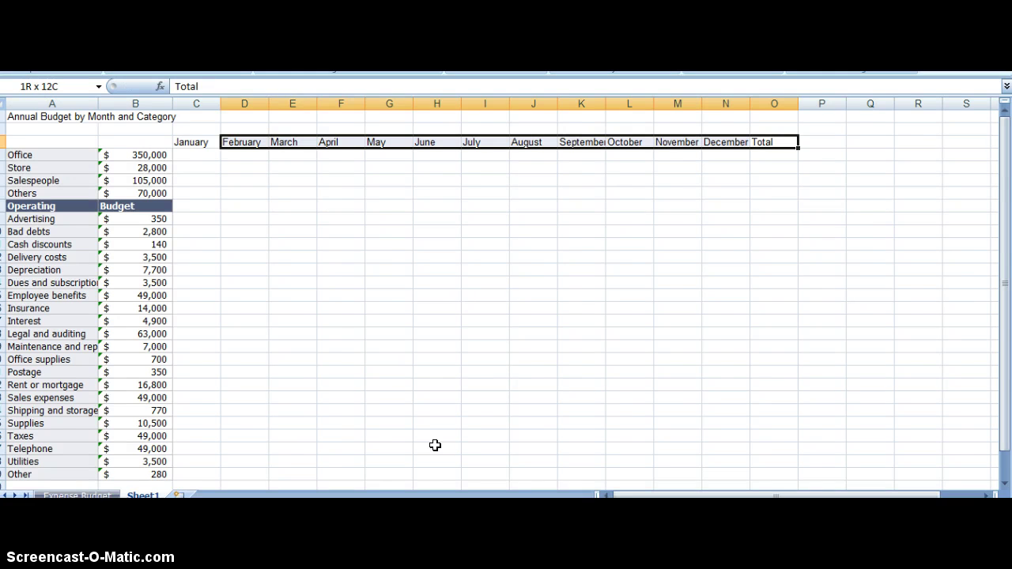
key("shift+Left")
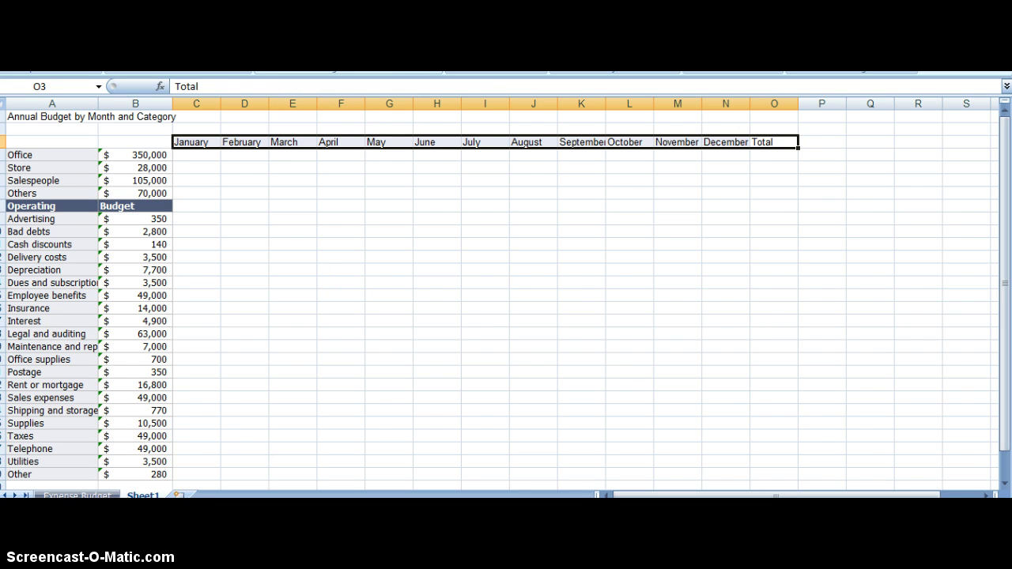
key("ctrl+e")
left_click(194, 151)
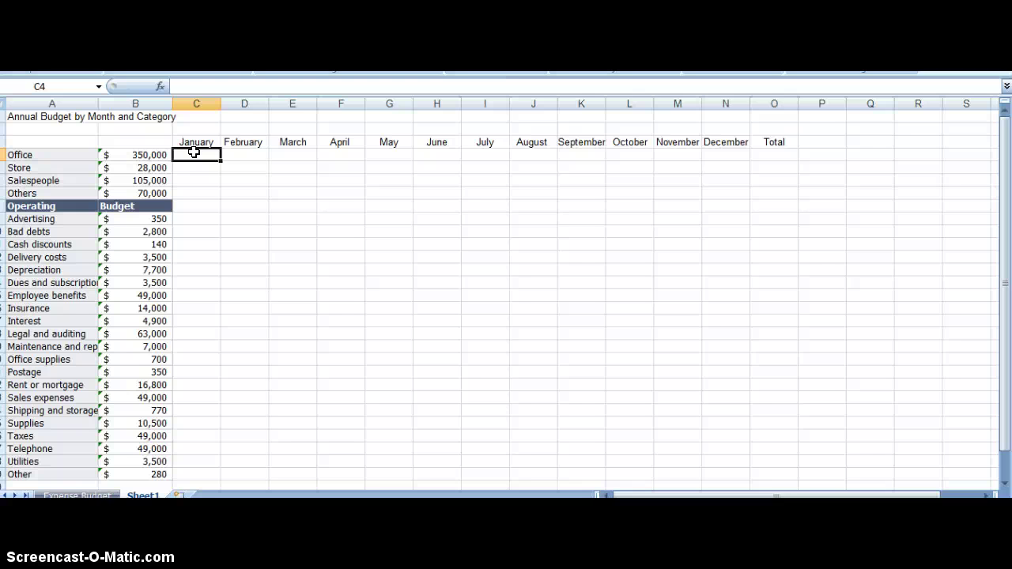
Step: Enter a January Office formula in C4 dividing B4 by 12
type("=")
key("Left")
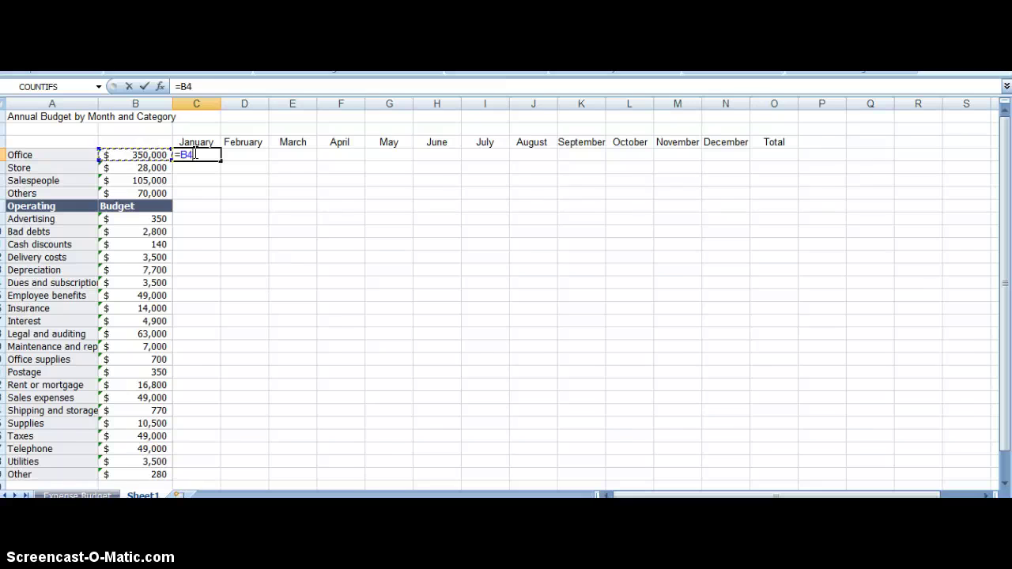
left_click(196, 164)
type("/12")
key("Return")
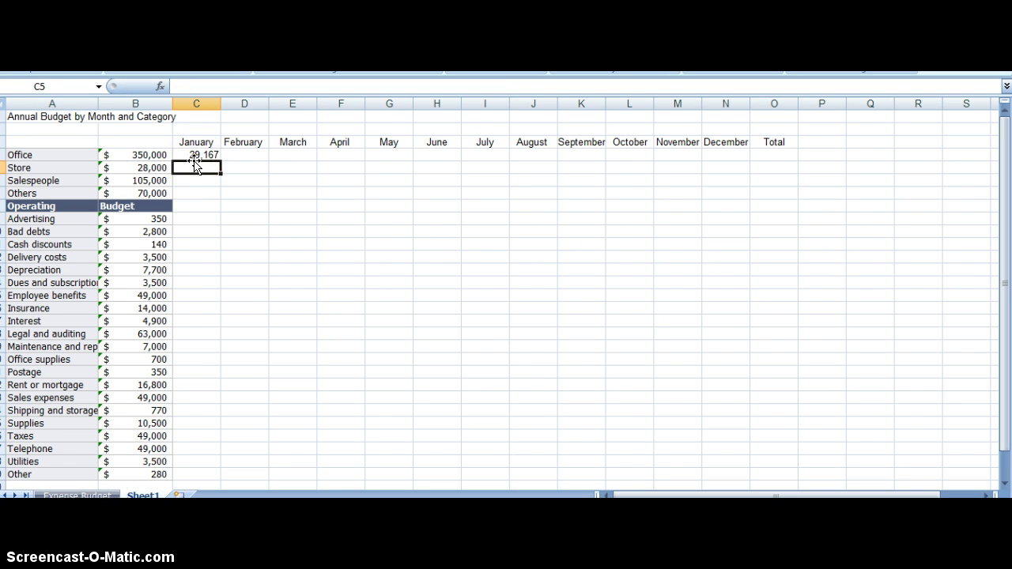
Step: Lock the B4 row reference with $ and copy the January formula into February
left_click(195, 158)
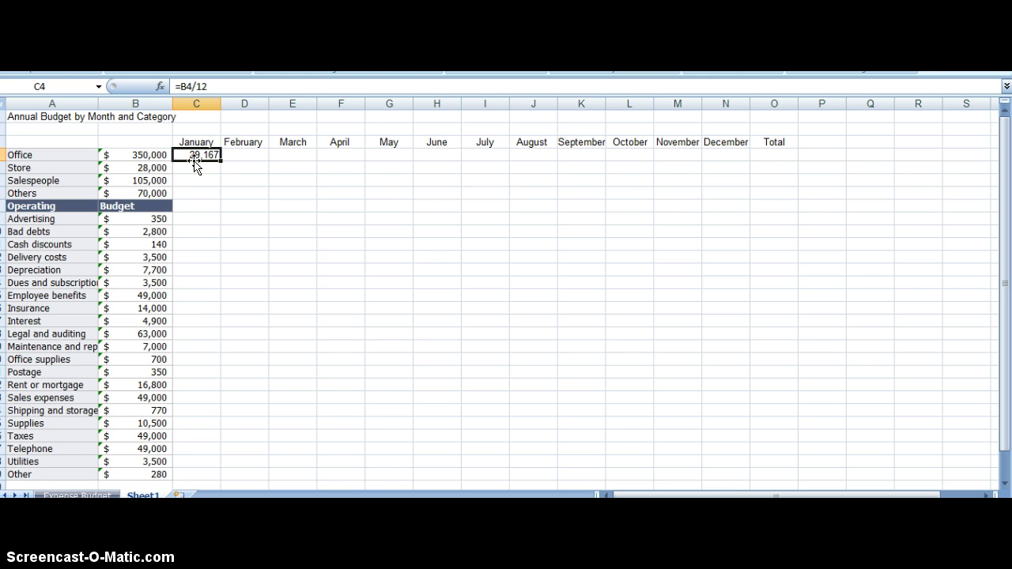
double_click(194, 161)
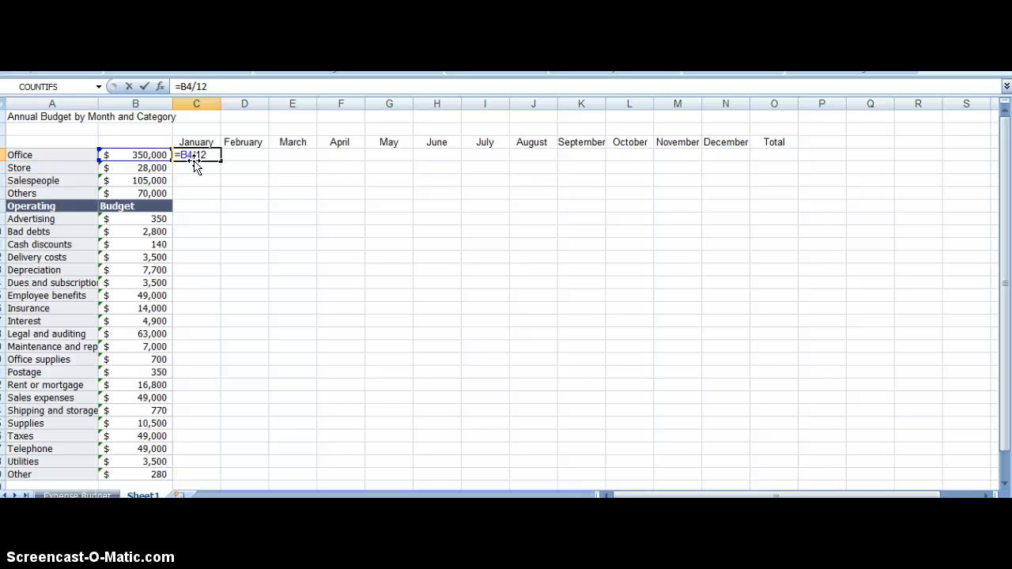
type("$")
key("Return")
left_click(195, 159)
key("ctrl+c")
key("Right")
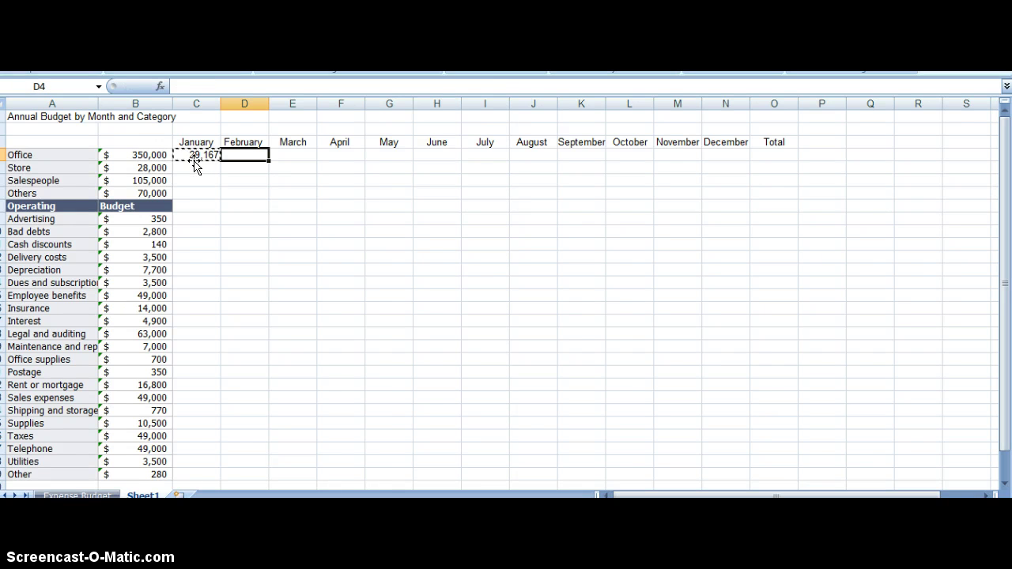
key("ctrl+v")
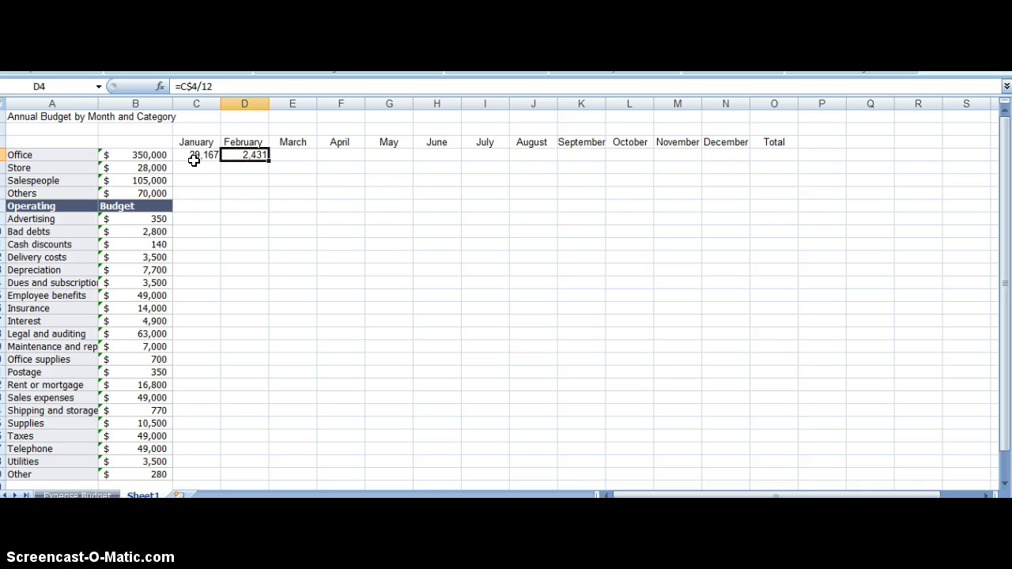
Step: Make C4 read =$B$4/12 and copy it into February, both showing 29,167
left_click(195, 162)
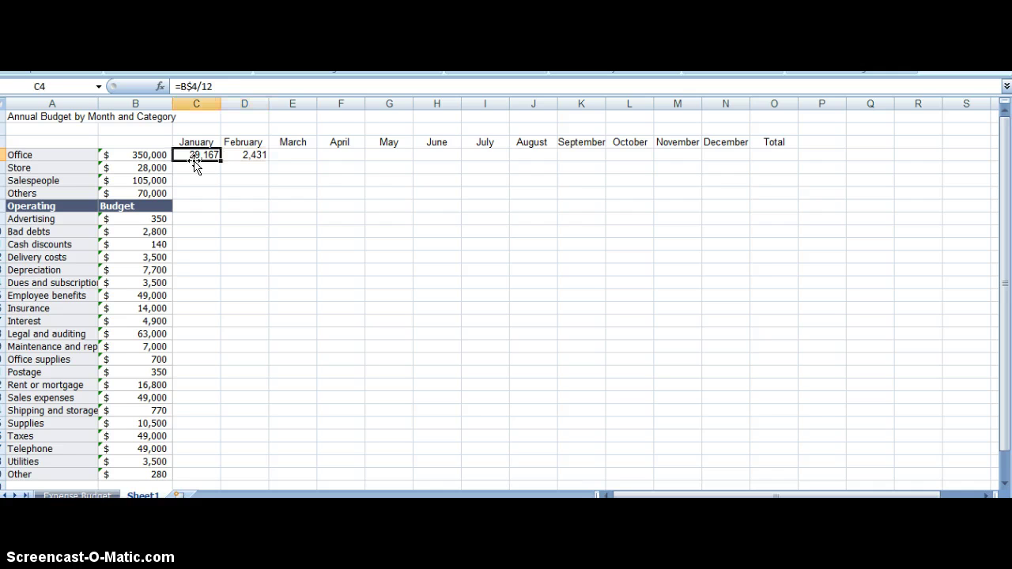
double_click(194, 161)
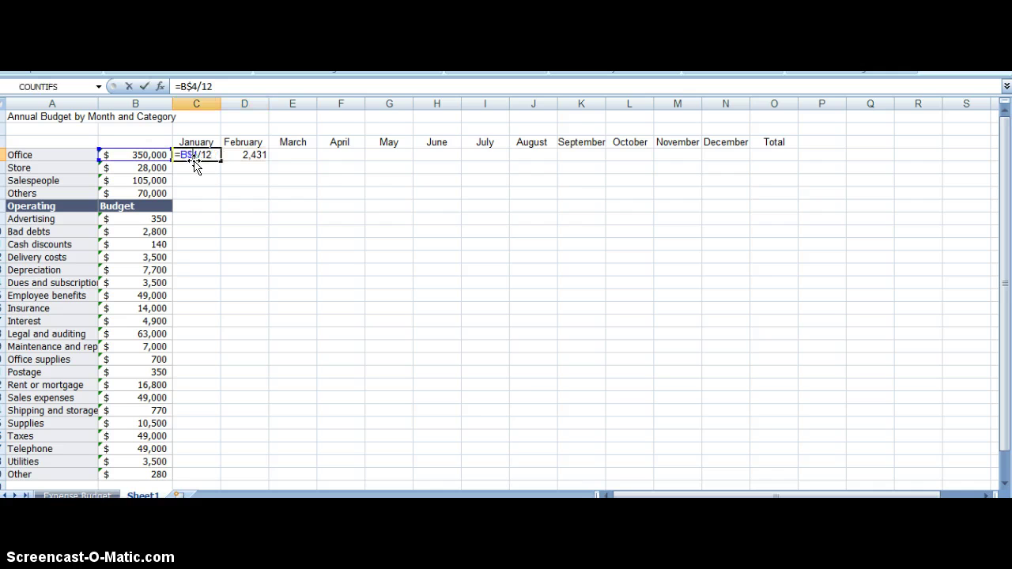
double_click(193, 157)
type("$")
key("Return")
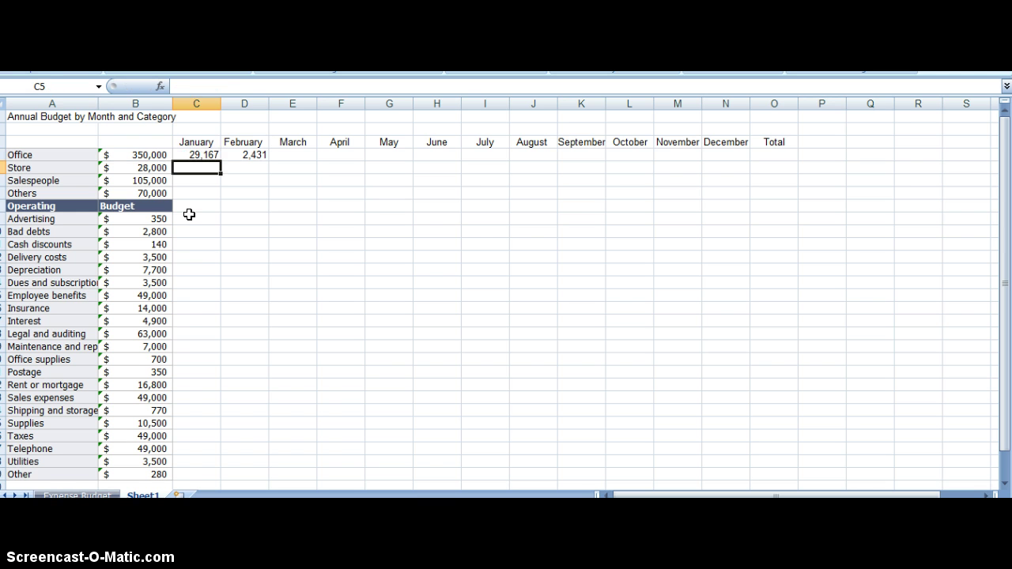
key("Up")
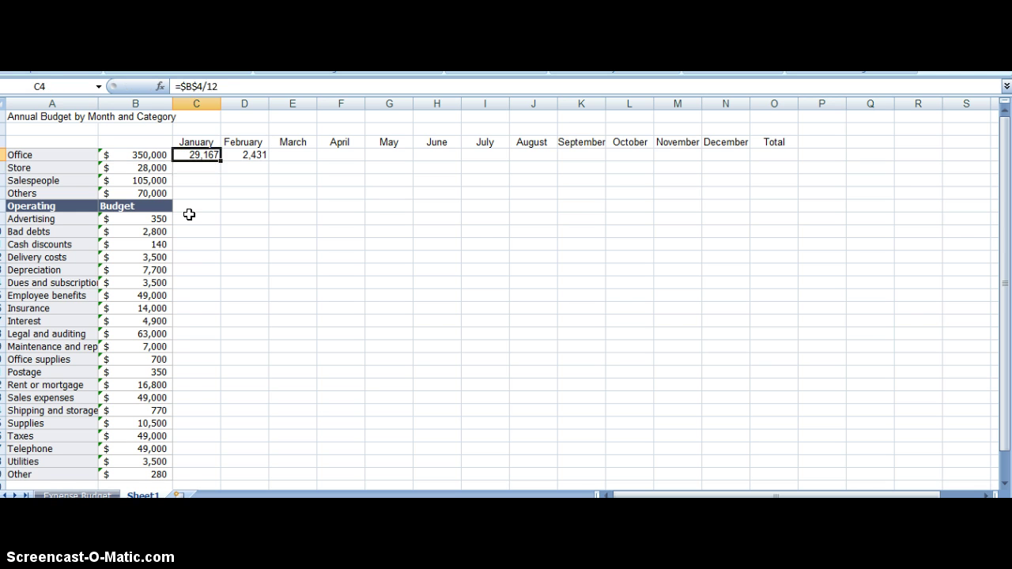
key("ctrl+c")
key("Right")
key("ctrl+v")
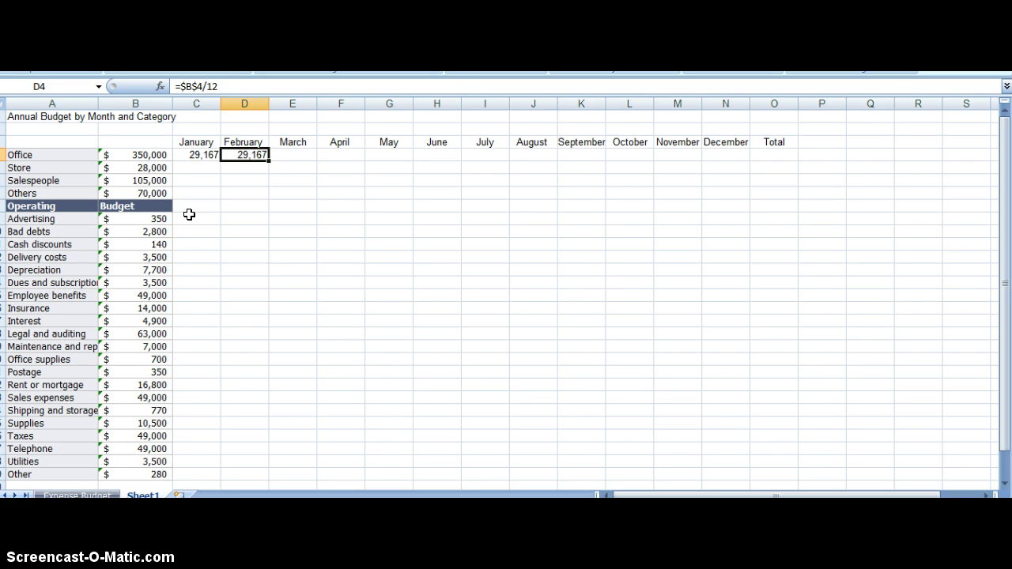
key("Left")
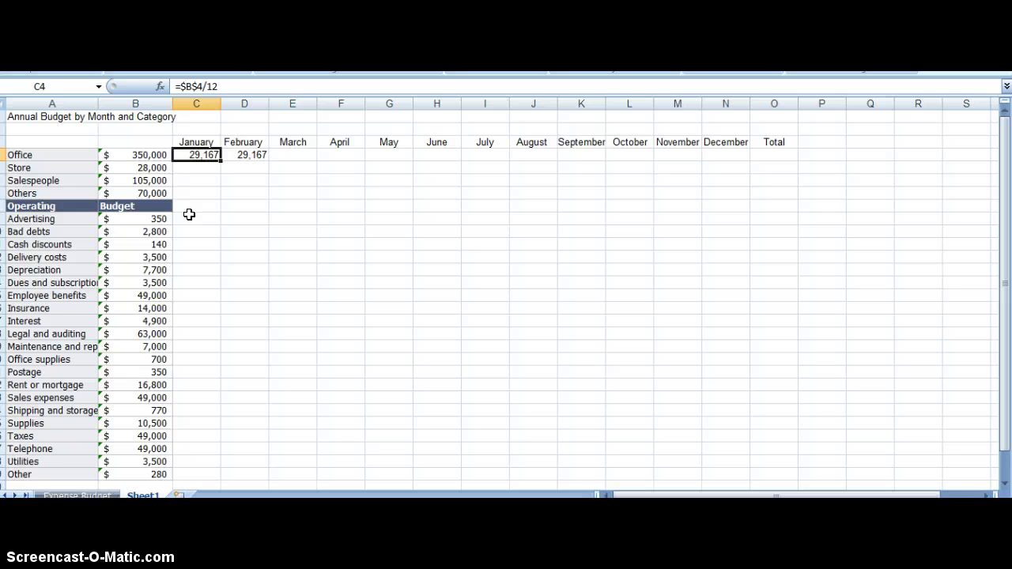
Step: Copy the =$B$4/12 Office formula across March through December
key("ctrl+c")
key("shift+Right")
key("shift+Right")
key("shift+Right")
key("shift+Right")
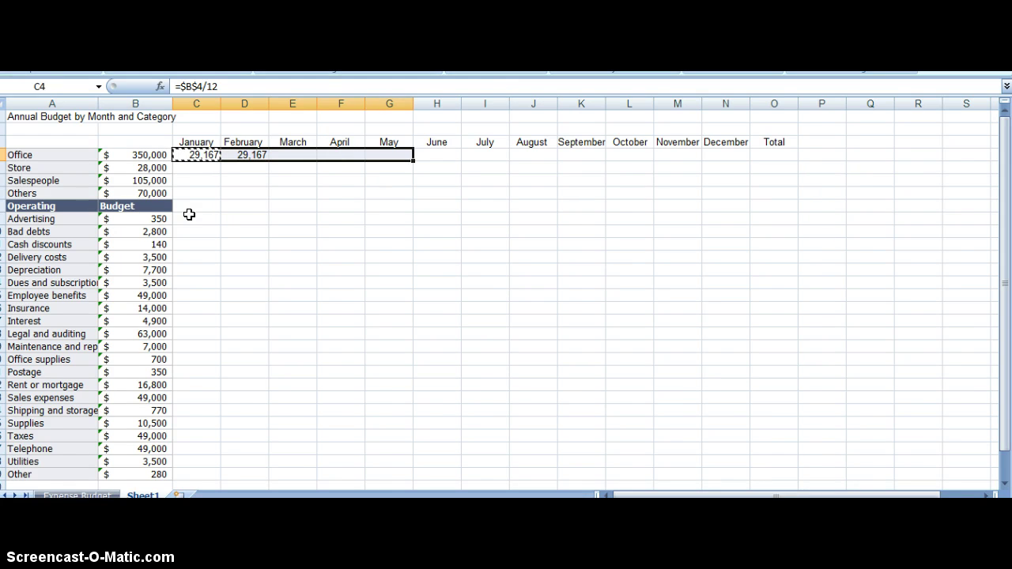
key("Right")
key("Right")
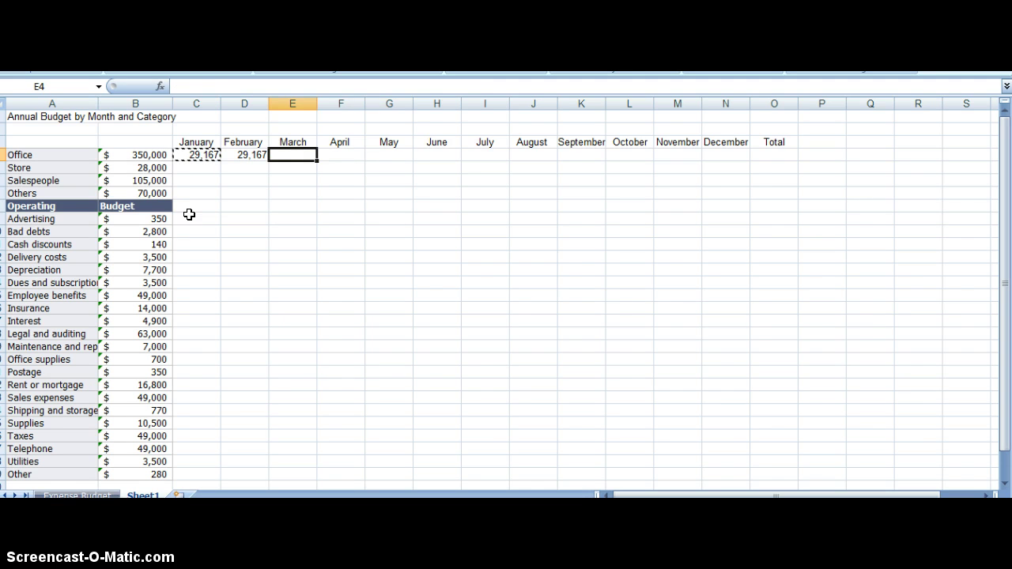
key("shift+Right")
key("shift+Right")
key("shift+Right")
key("shift+Right")
key("shift+Right")
key("shift+Right")
key("shift+Right")
key("shift+Right")
key("shift+Right")
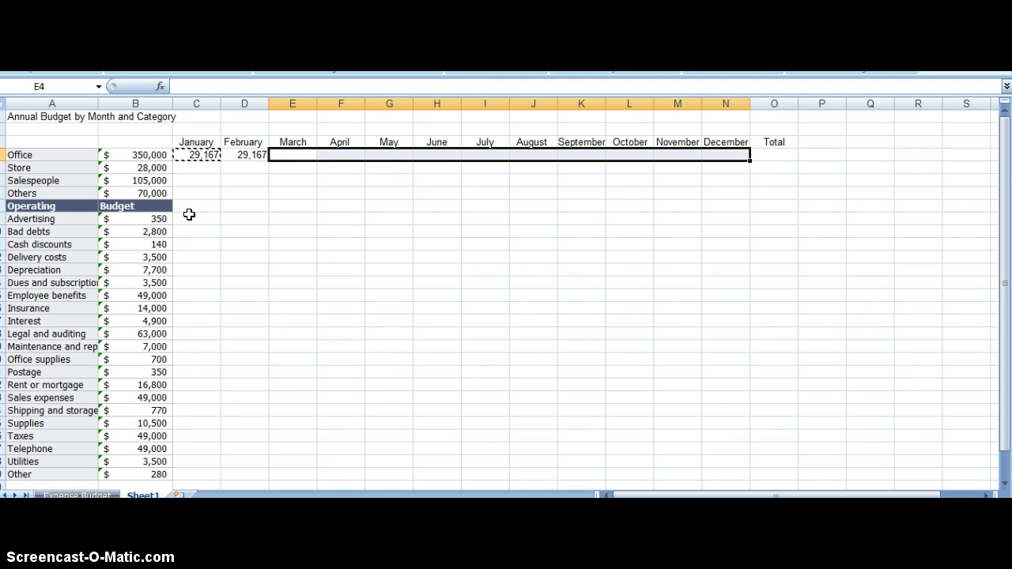
key("Return")
key("Down")
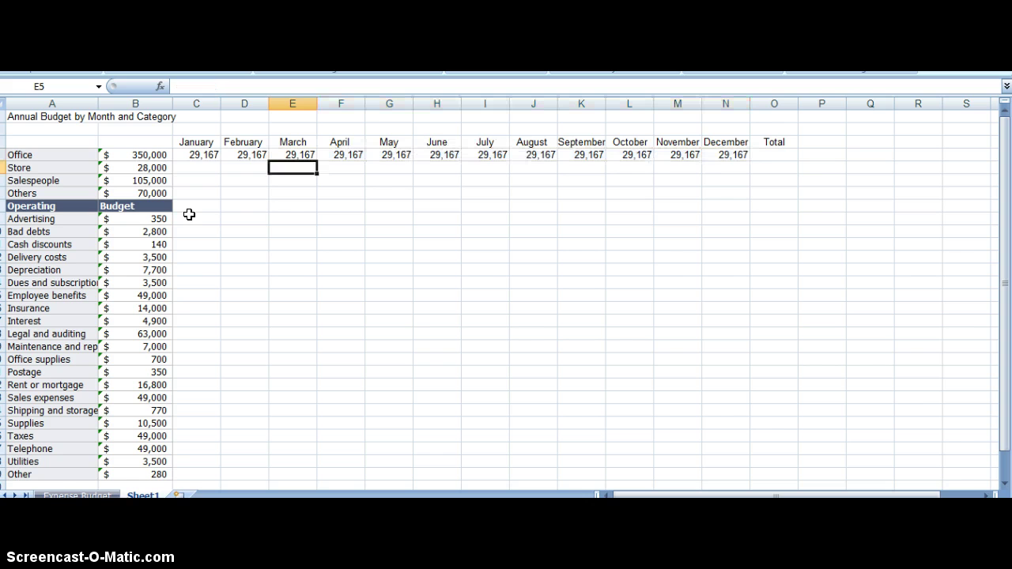
key("Left")
key("Left")
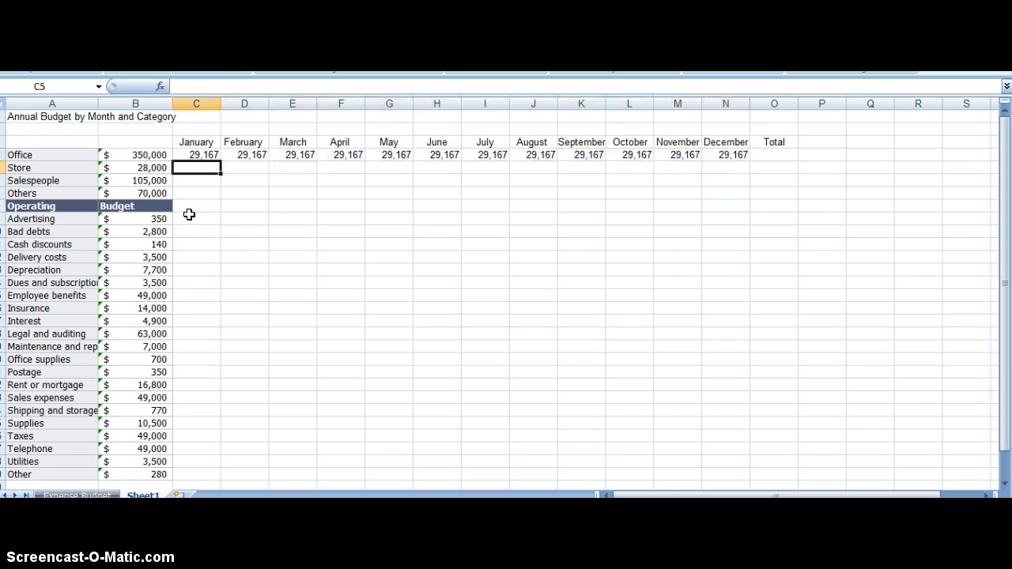
key("Up")
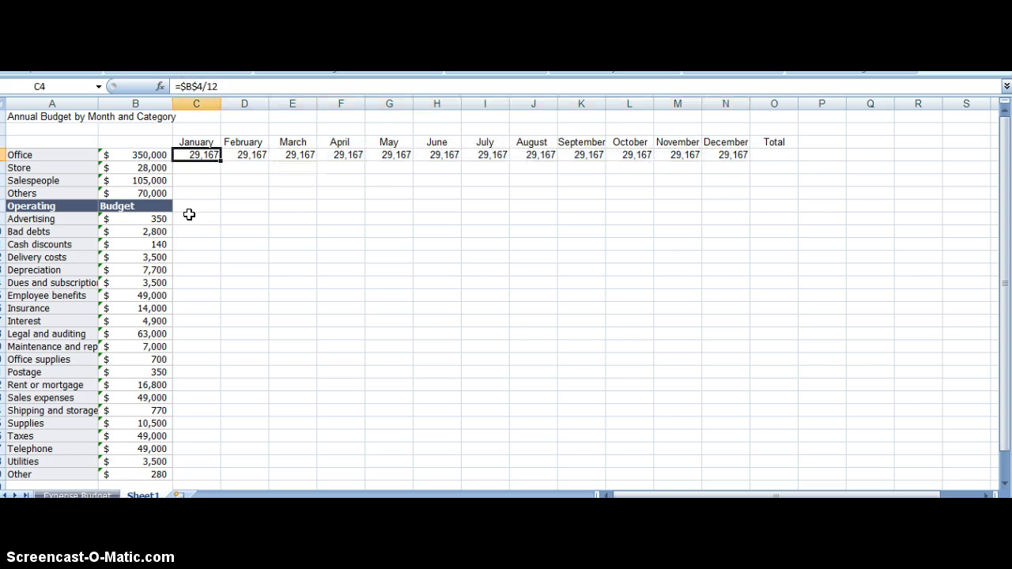
Step: Paste =$B$4/12 down column C from C5 to row 29 and inspect C5
key("ctrl+c")
key("Down")
key("shift+Down")
key("shift+Down")
key("shift+Down")
key("shift+Down")
key("shift+Down")
key("shift+Down")
key("shift+Down")
key("shift+Down")
key("shift+Down")
key("shift+Down")
key("shift+Down")
key("shift+Down")
key("shift+Down")
key("shift+Down")
key("shift+Down")
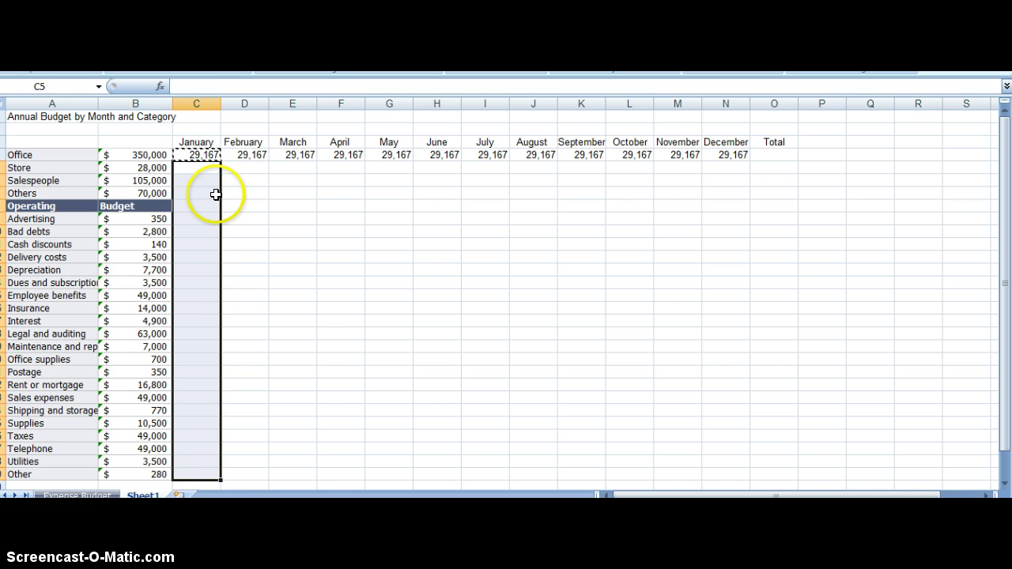
key("Return")
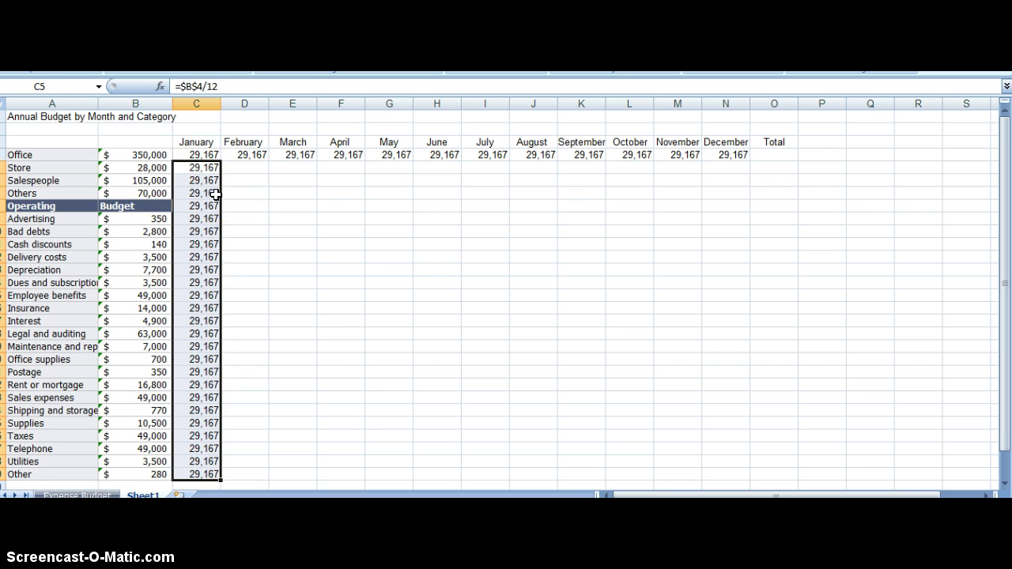
key("Up")
key("Down")
key("F2")
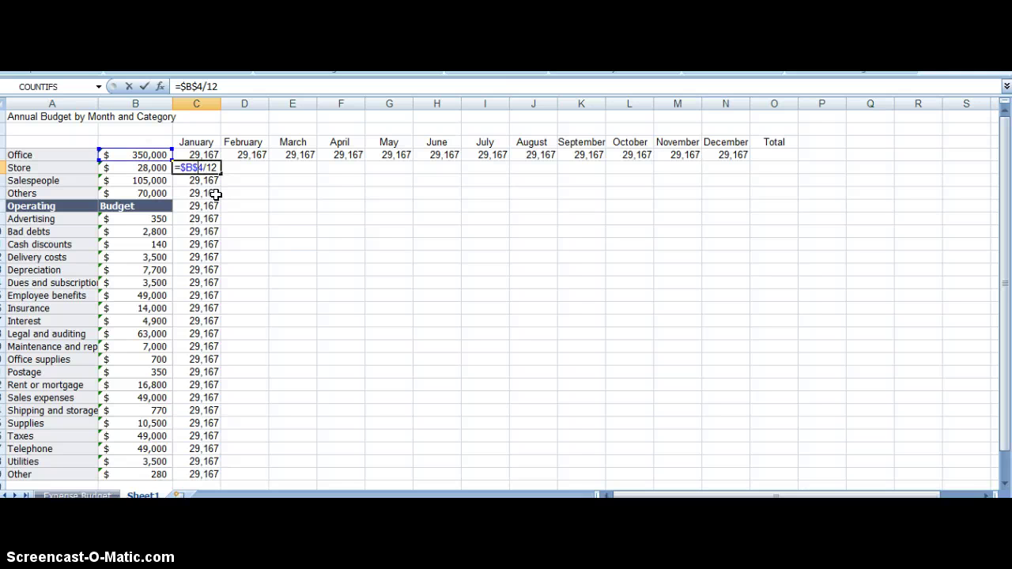
Step: Point the Store January formula at $B$5 and copy it into C6:C9
type("5")
key("Delete")
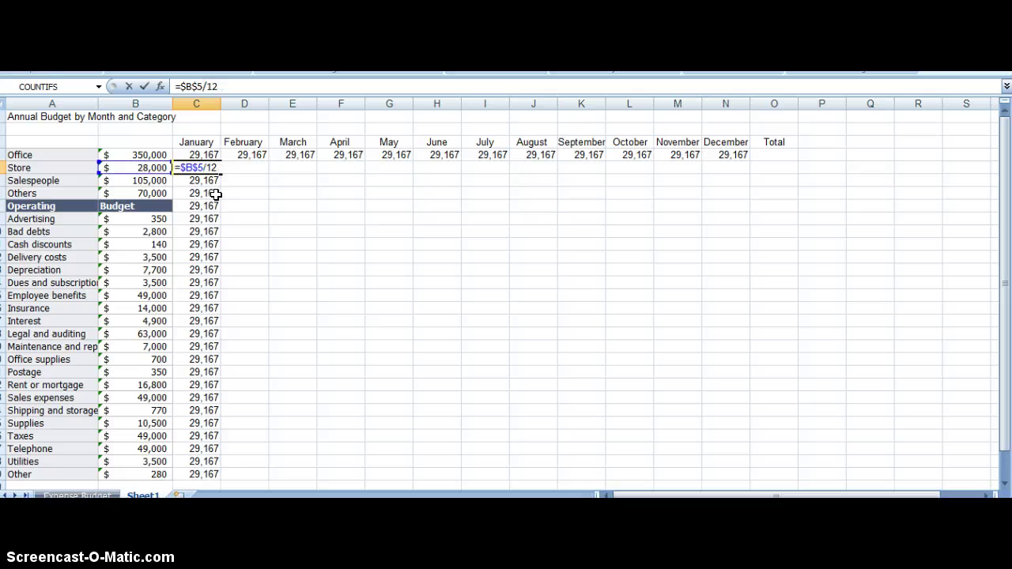
key("Return")
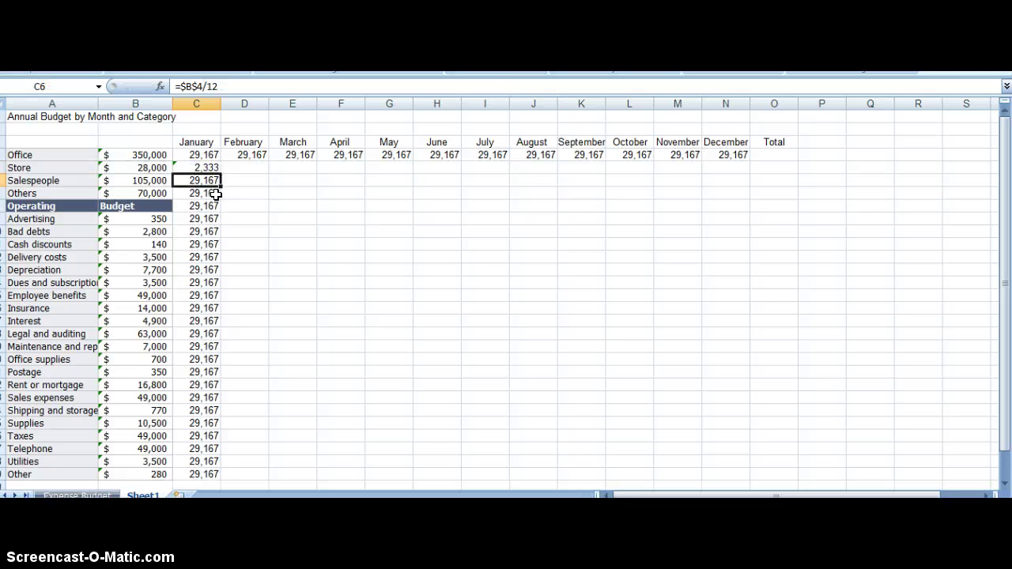
key("Up")
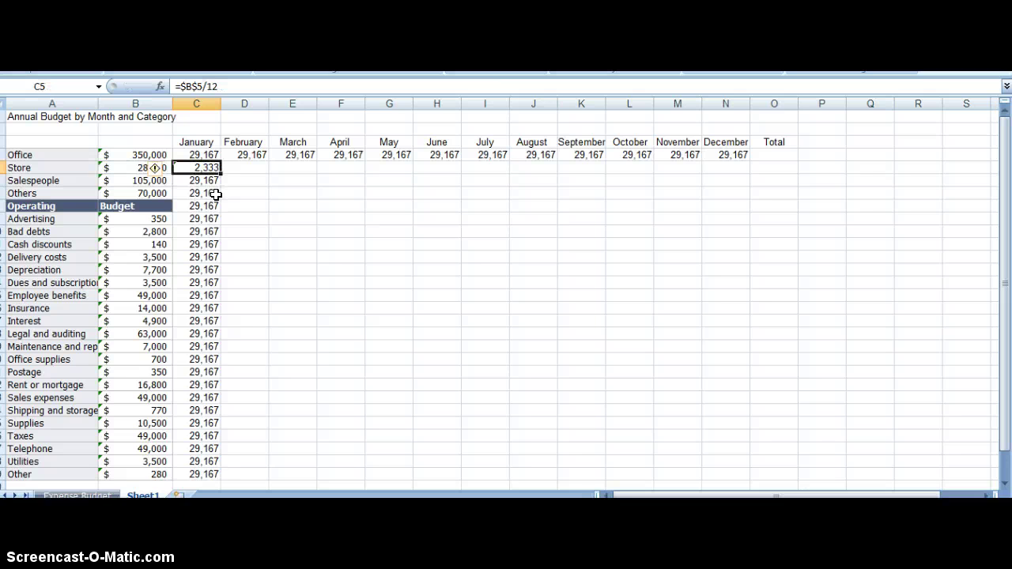
key("ctrl+c")
mouse_move(215, 195)
left_mouse_down()
mouse_move(215, 181)
mouse_move(215, 219)
left_mouse_up()
key("Return")
key("Return")
key("Return")
Step: Fill the Store formula from C5 across February to December, showing 2,333 monthly
key("Right")
key("Right")
key("Up")
key("Up")
key("Up")
key("Up")
key("Left")
key("Left")
key("Down")
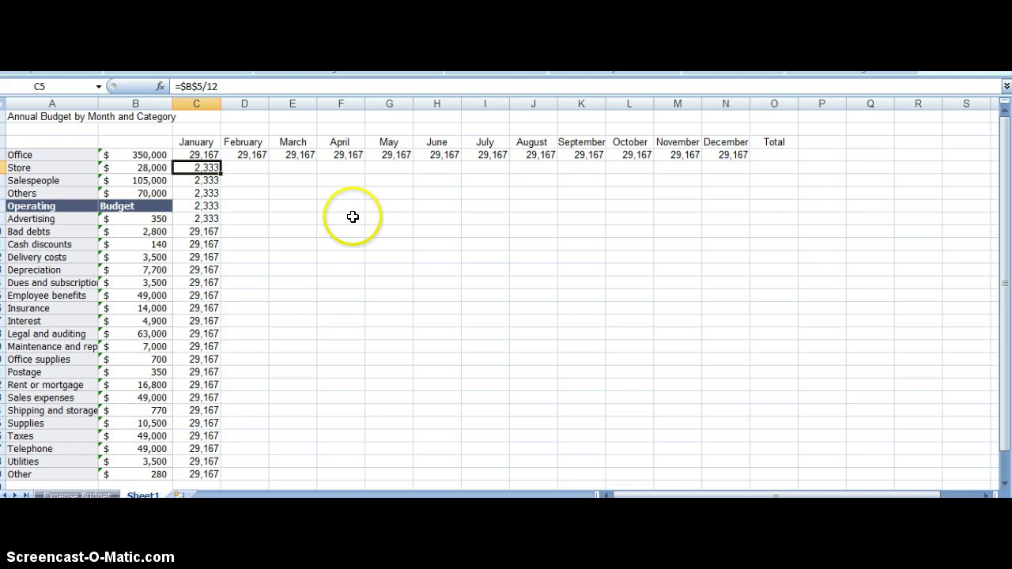
key("ctrl+c")
key("Right")
key("shift+Right")
key("shift+Right")
key("shift+Right")
key("shift+Right")
key("shift+Right")
key("shift+Right")
key("shift+Right")
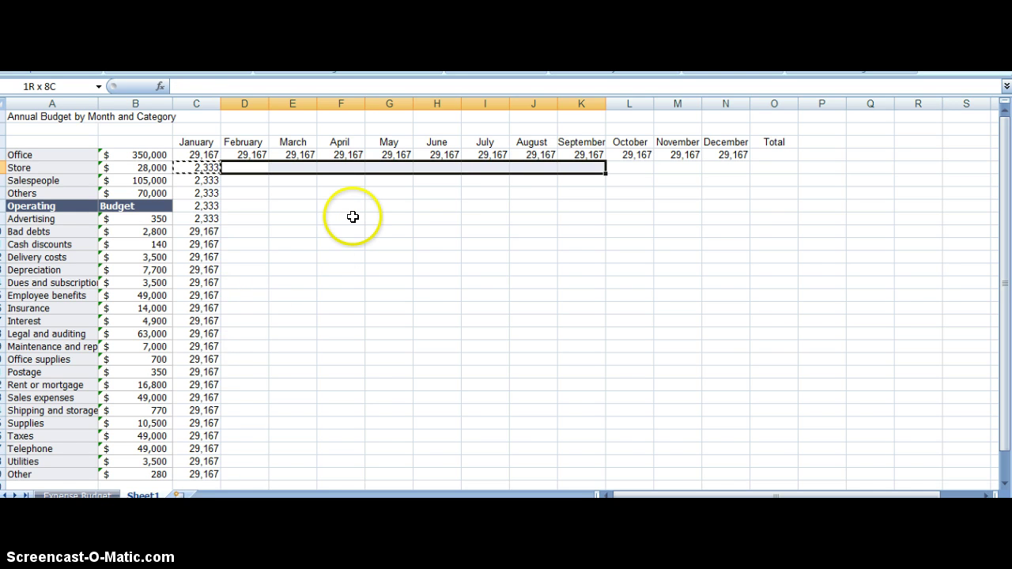
key("shift+Right")
key("shift+Right")
key("shift+Right")
key("Return")
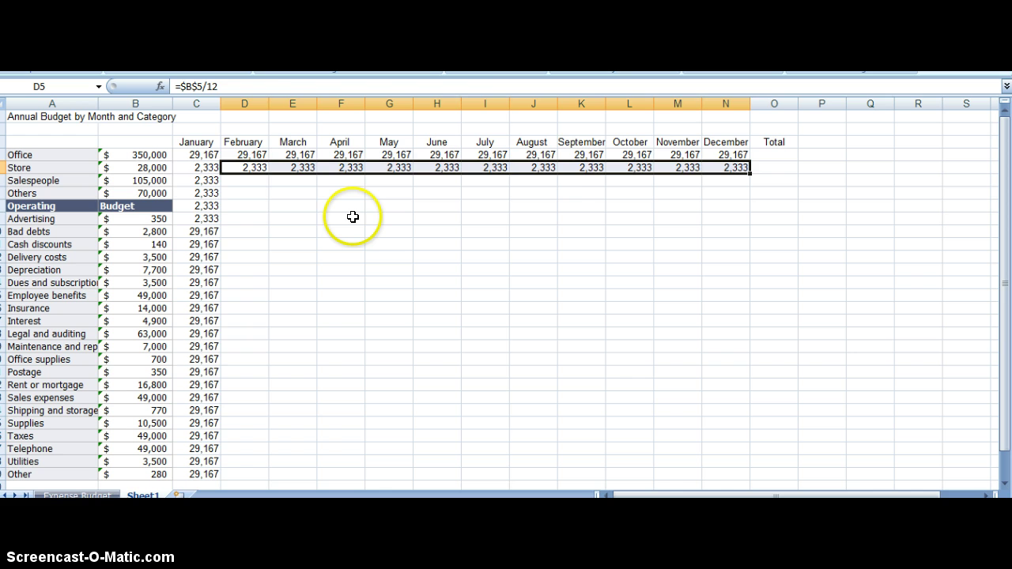
Step: Change the Salespeople January formula in C6 to reference $B$6
key("Down")
key("Left")
key("Left")
key("Right")
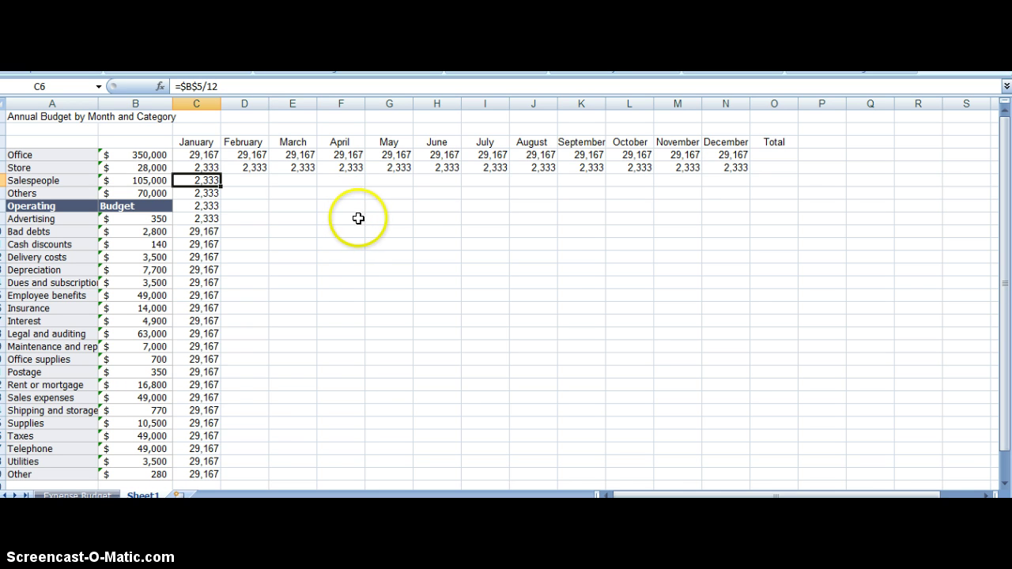
key("F2")
key("Left")
key("Left")
key("Left")
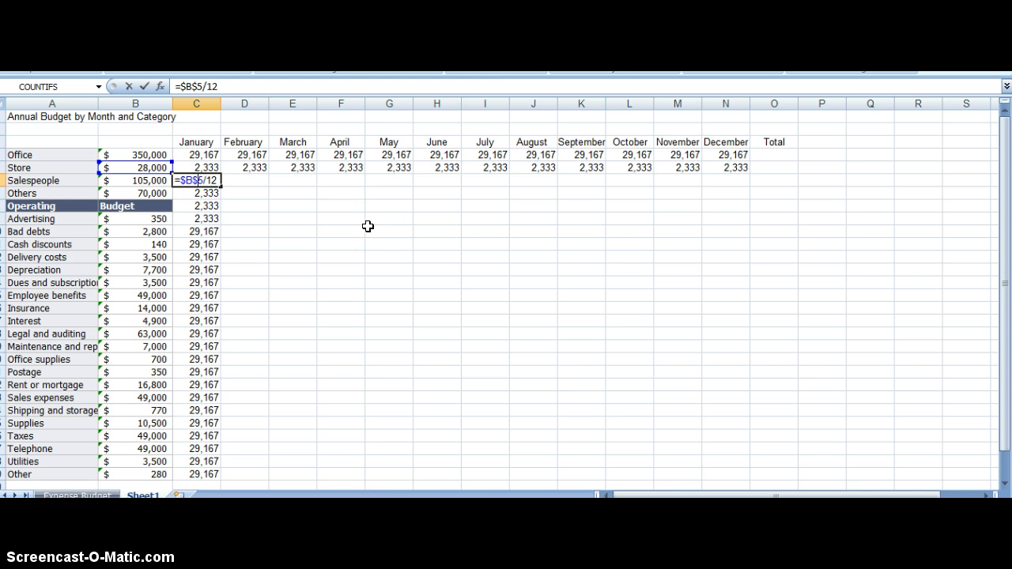
type("6")
key("Delete")
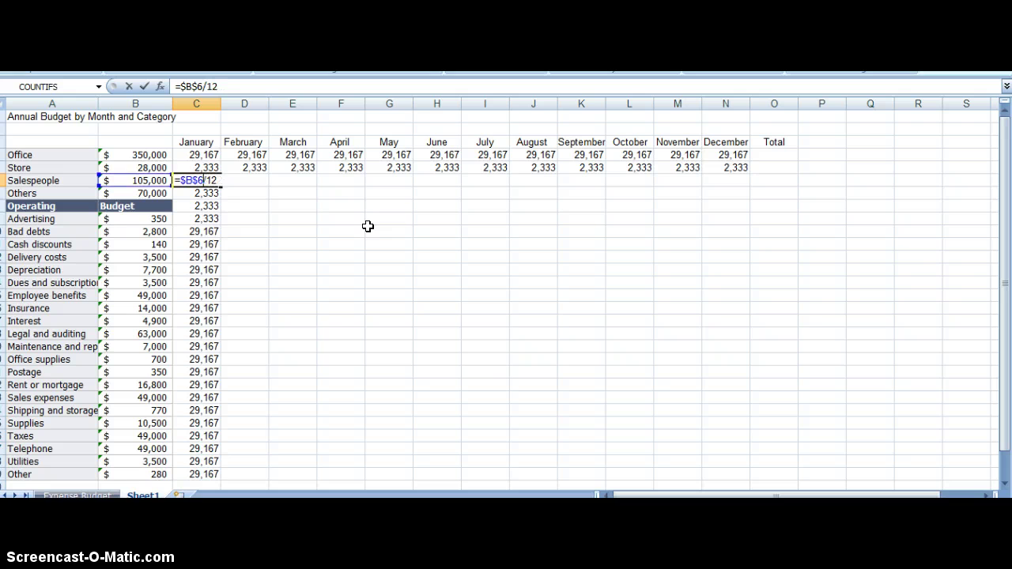
key("Return")
Step: Copy the Salespeople formula across February to December, showing 8,750 monthly
key("Up")
key("ctrl+c")
key("Right")
key("shift+Right")
key("shift+Right")
key("shift+Right")
key("shift+Right")
key("shift+Right")
key("shift+Right")
key("shift+Right")
key("shift+Right")
key("shift+Right")
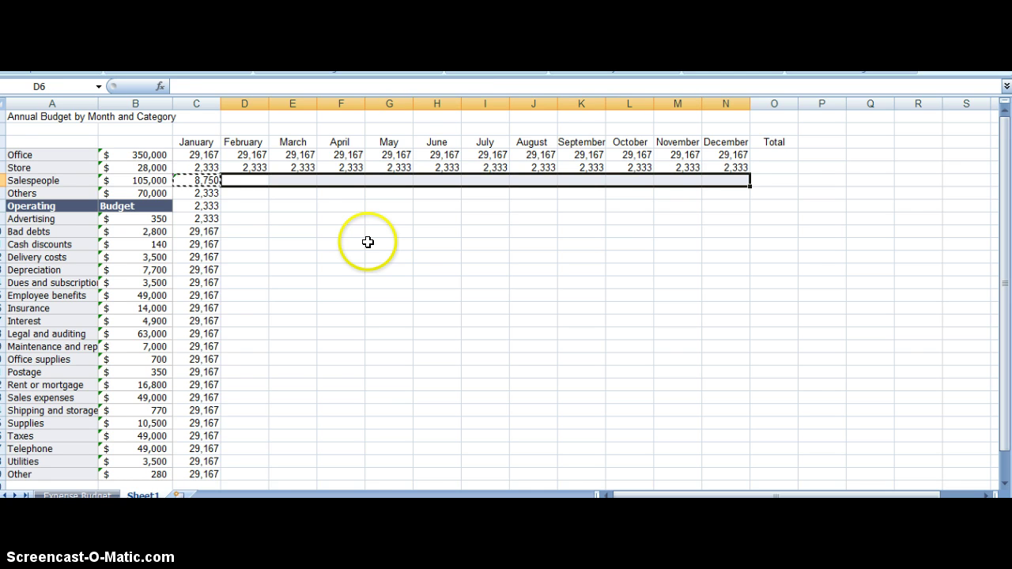
key("Return")
Step: Change the Others January formula in C7 to reference $B$7
key("Right")
key("Right")
key("Down")
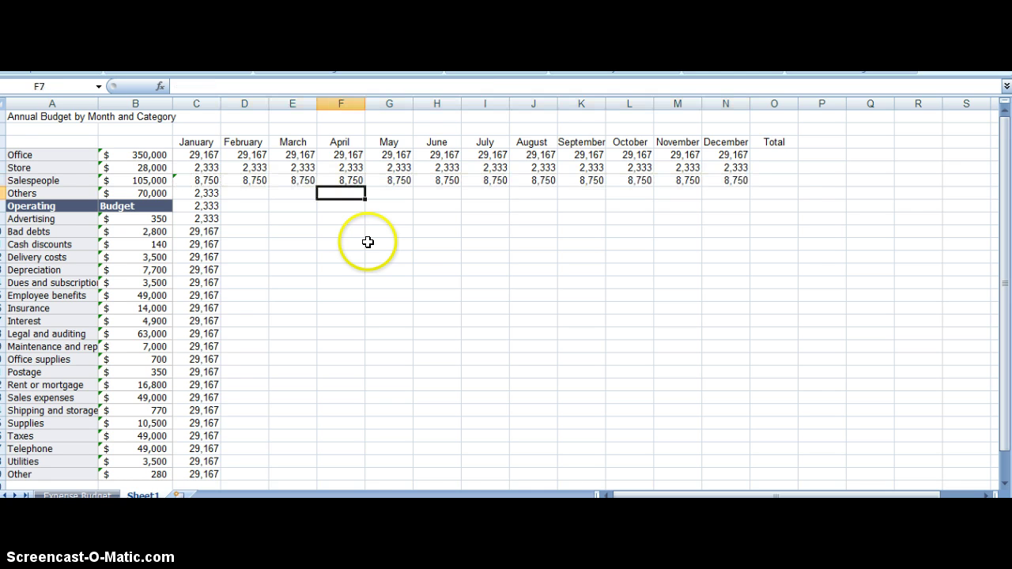
key("Left")
key("Left")
key("Left")
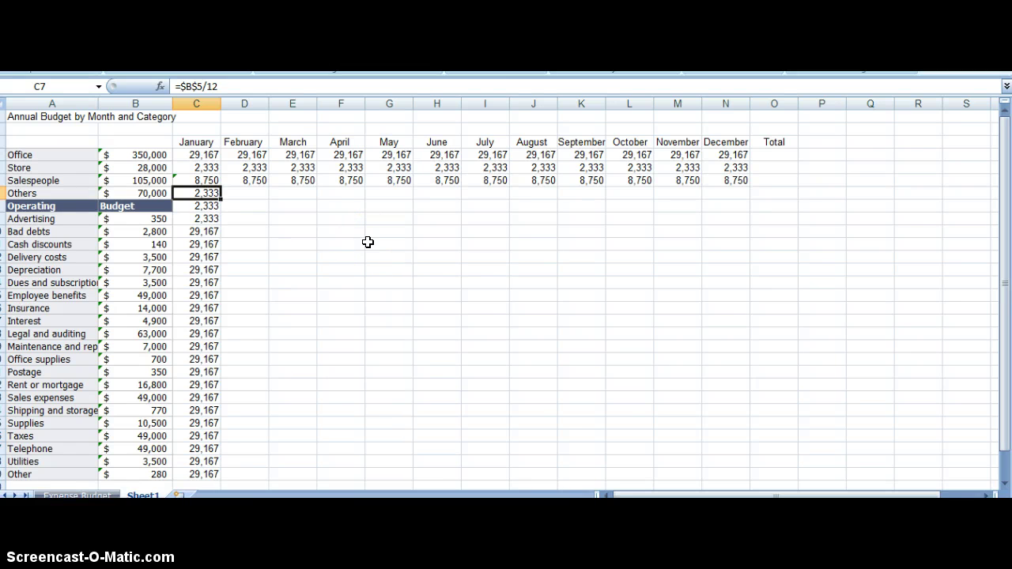
key("F2")
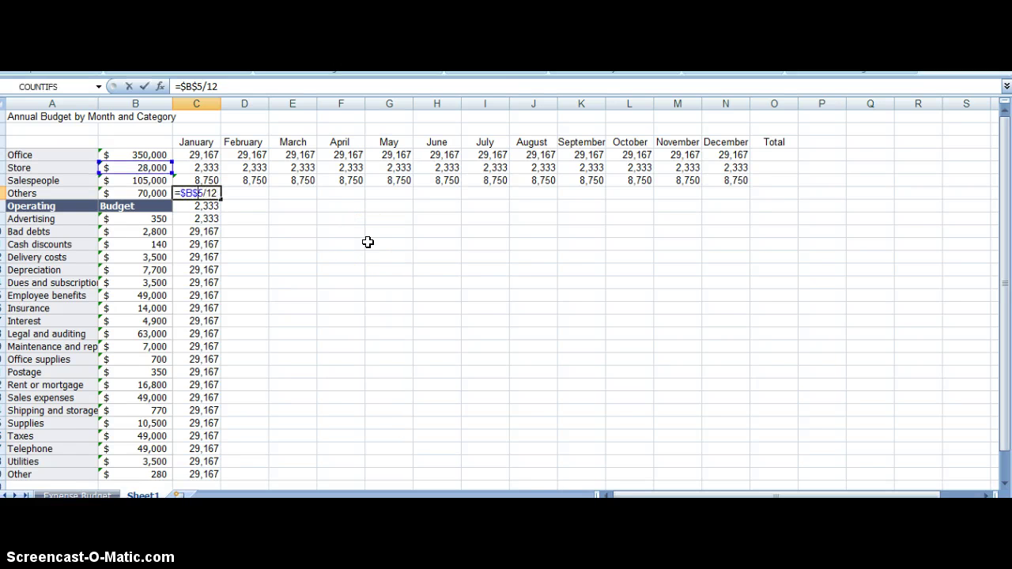
key("BackSpace")
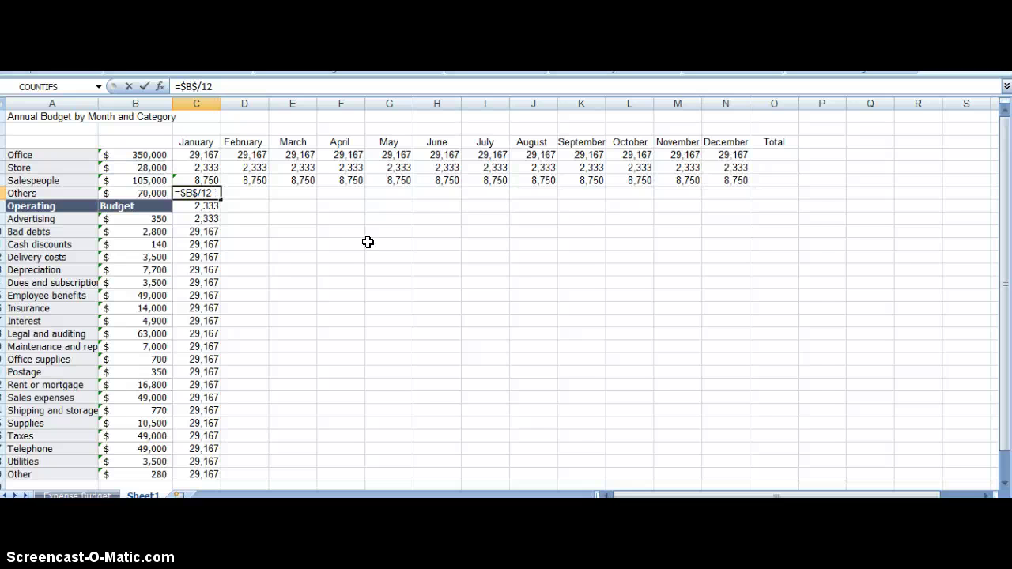
type("7")
key("Return")
Step: Copy the Others formula from C7 across February to December, showing 5,833 monthly
key("Up")
key("ctrl+c")
key("Right")
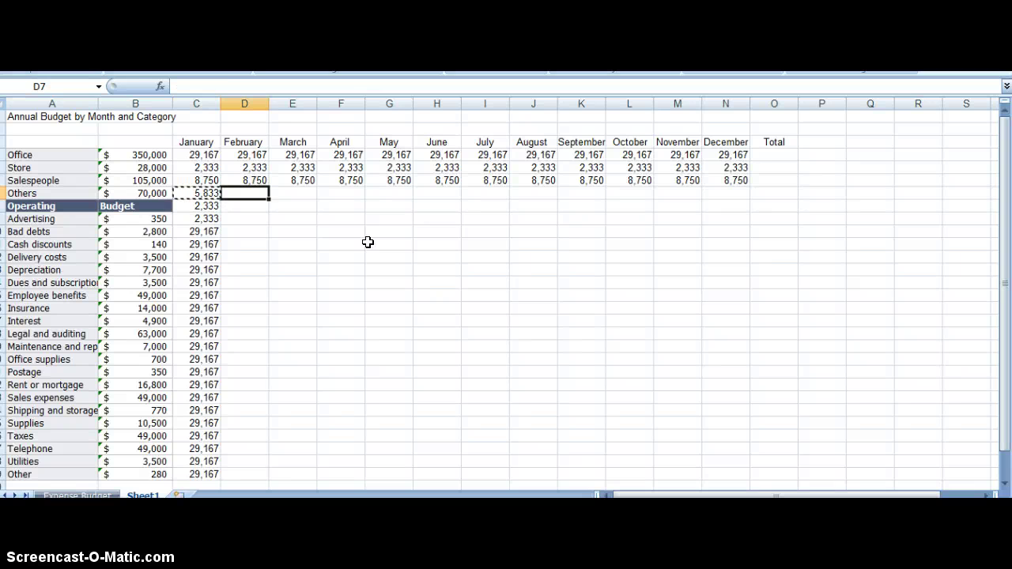
key("shift+Right")
key("shift+Right")
key("shift+Right")
key("shift+Right")
key("shift+Right")
key("shift+Right")
key("shift+Right")
key("shift+Right")
key("shift+Right")
key("shift+Right")
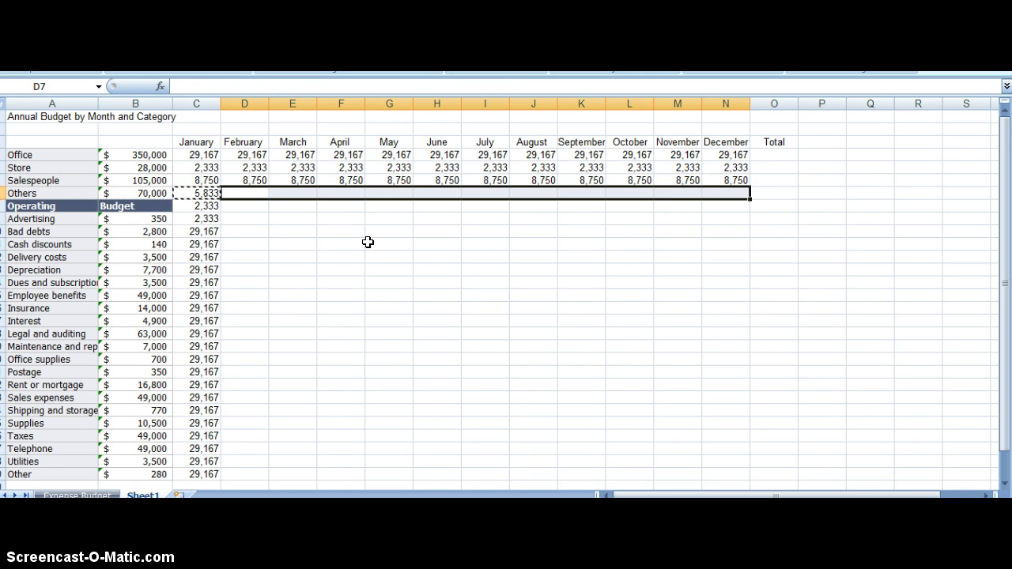
key("Return")
key("Down")
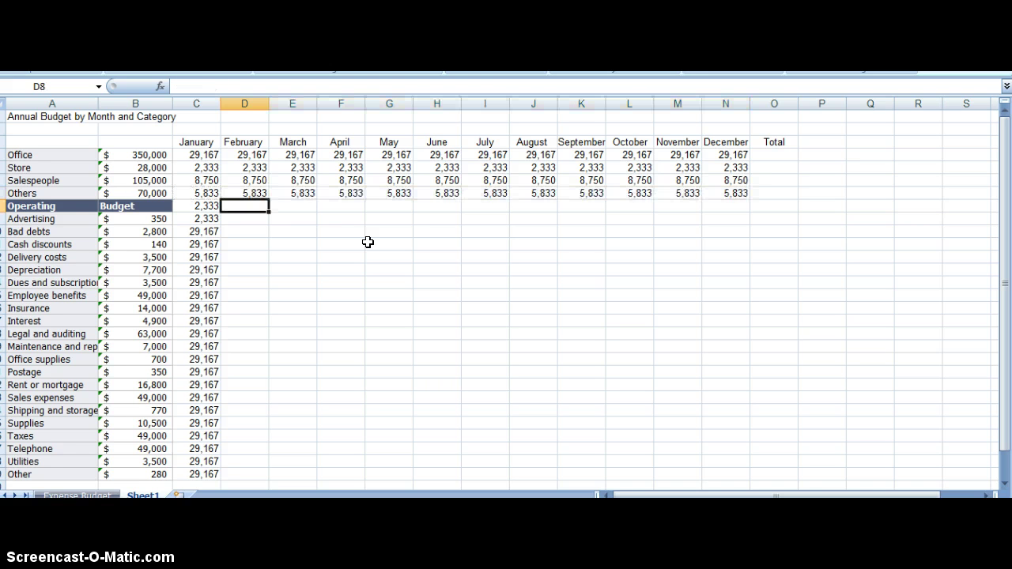
key("Left")
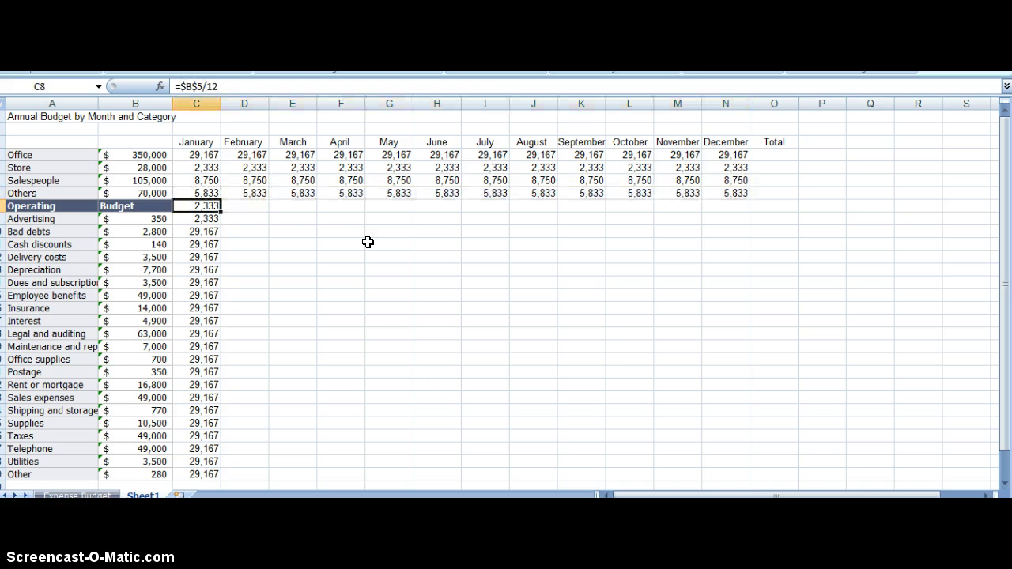
Step: Clear the Operating row's C8 and point Advertising and Bad debts at $B$9 and $B$10
key("Delete")
key("Down")
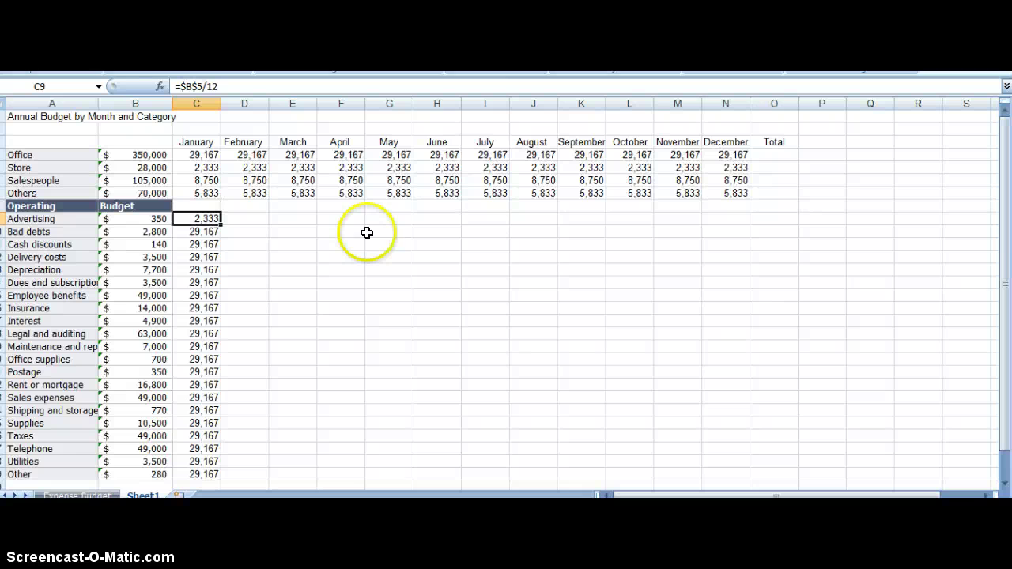
key("F2")
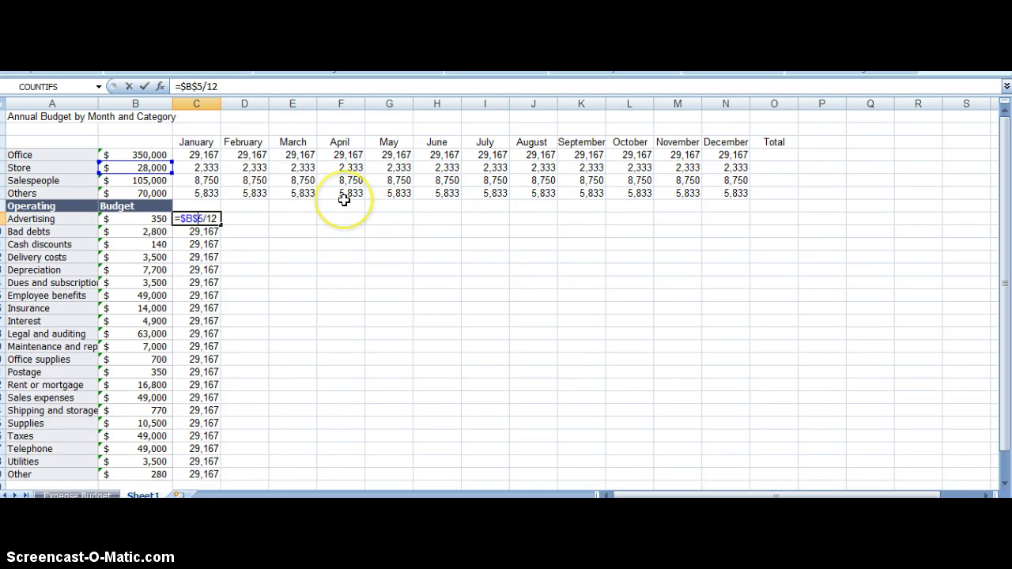
key("Left")
key("Left")
key("Left")
key("BackSpace")
type("9")
key("Return")
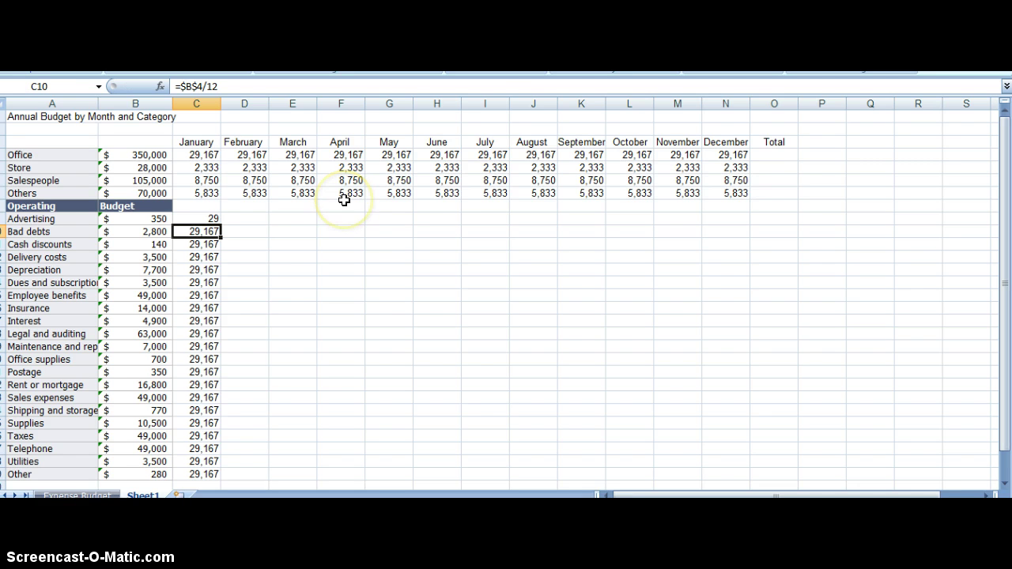
key("F2")
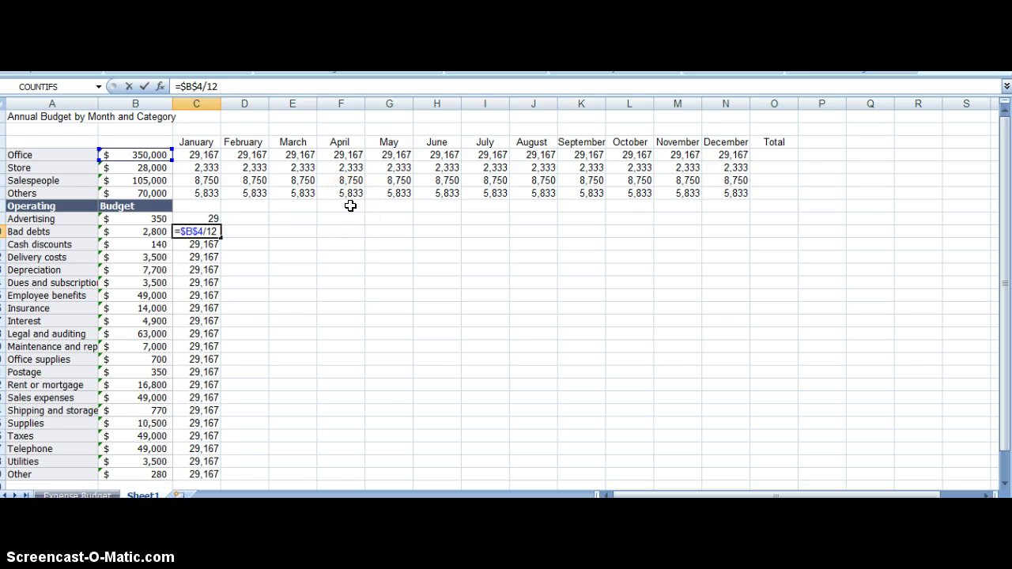
type("10")
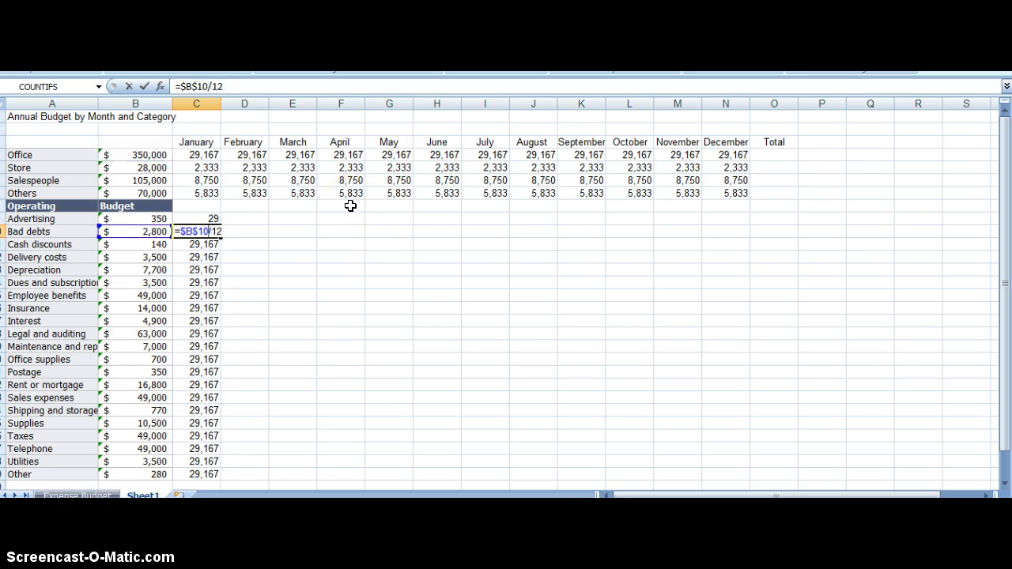
key("Return")
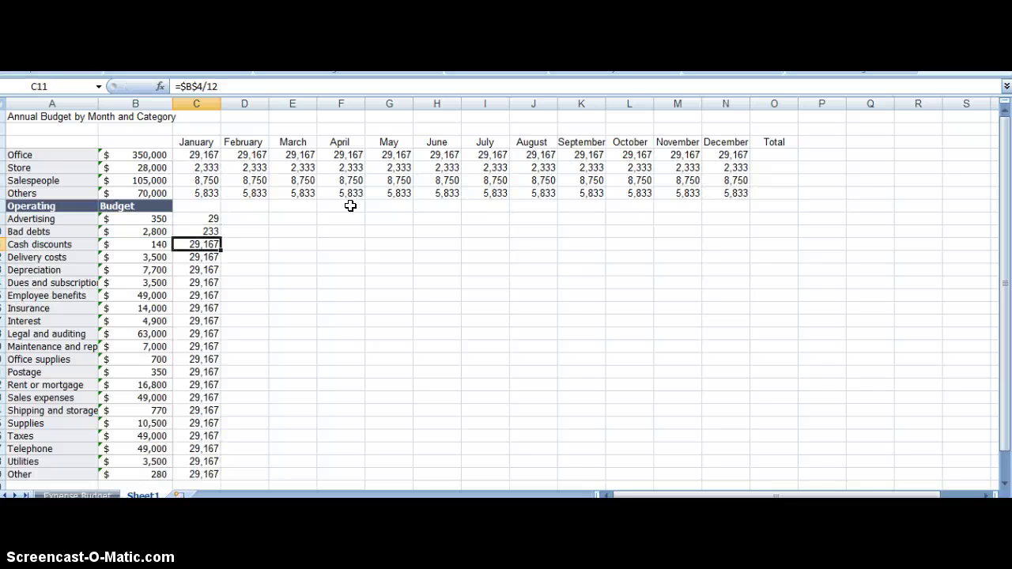
Step: Point the Cash discounts and Delivery costs January formulas at $B$11 and $B$12
key("Up")
key("Down")
key("F2")
key("Left")
key("Left")
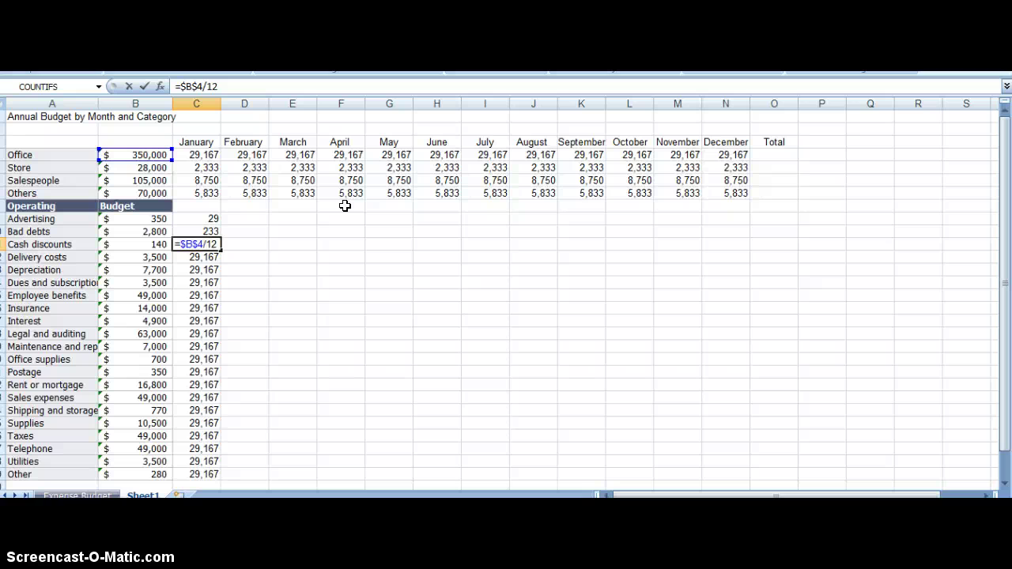
key("BackSpace")
type("11")
key("Return")
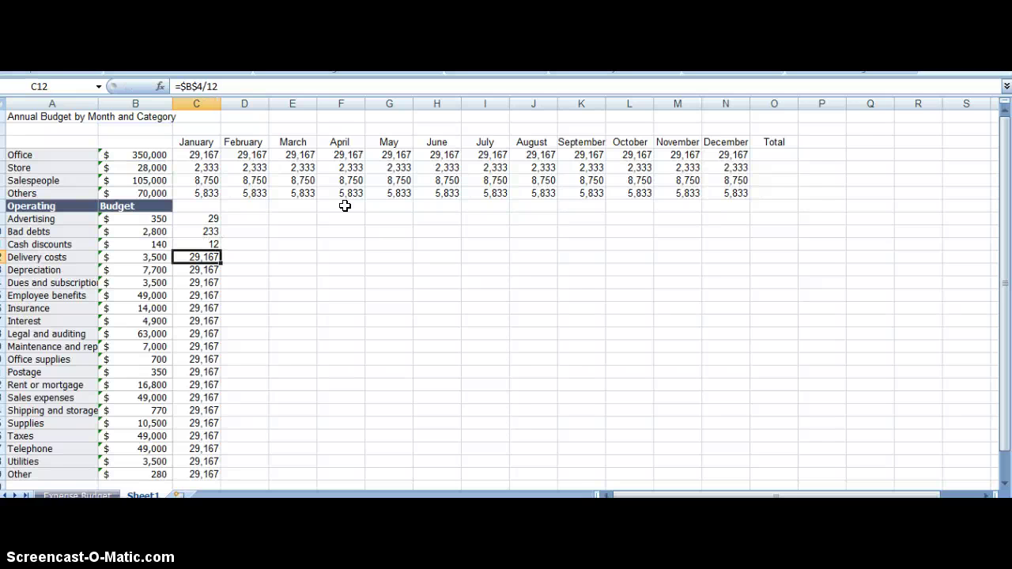
key("F2")
key("Left")
key("Left")
key("Left")
key("Left")
type("12")
key("Delete")
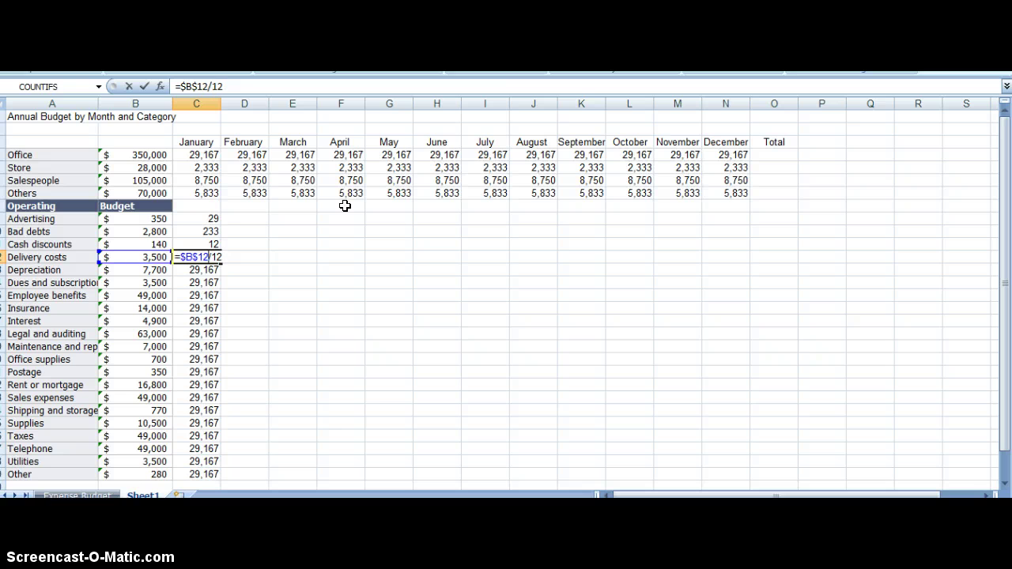
key("Return")
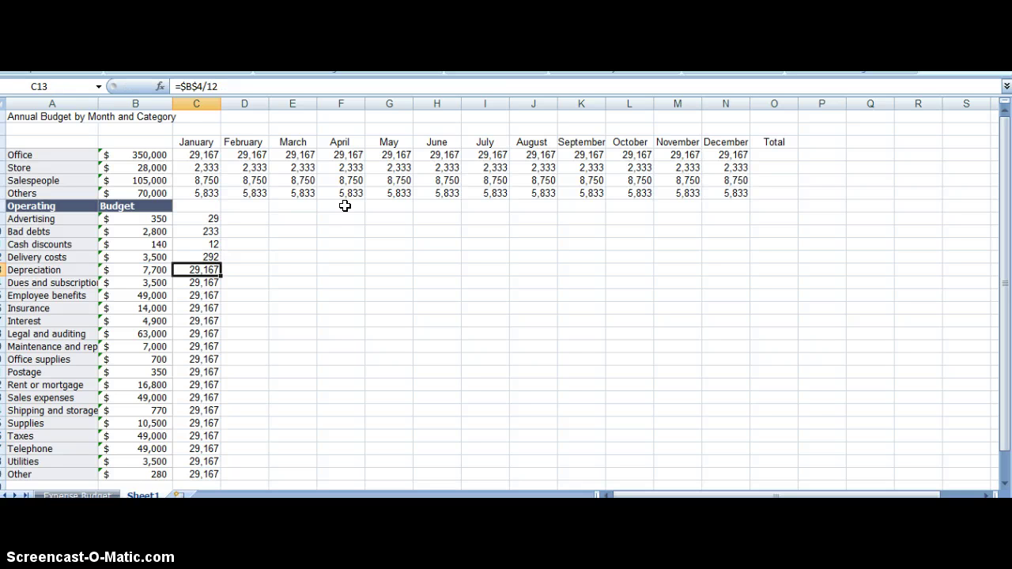
Step: Copy C9:C12 into D9:N12, filling these four rows through December
key("Up")
key("Up")
key("Up")
key("Up")
key("shift+Down")
key("shift+Down")
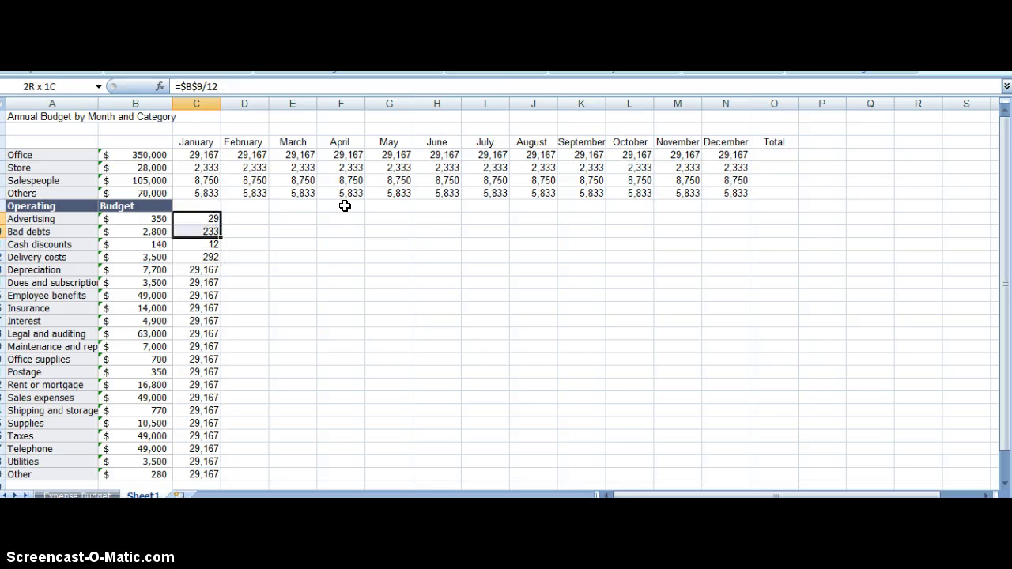
key("shift+Down")
key("ctrl+c")
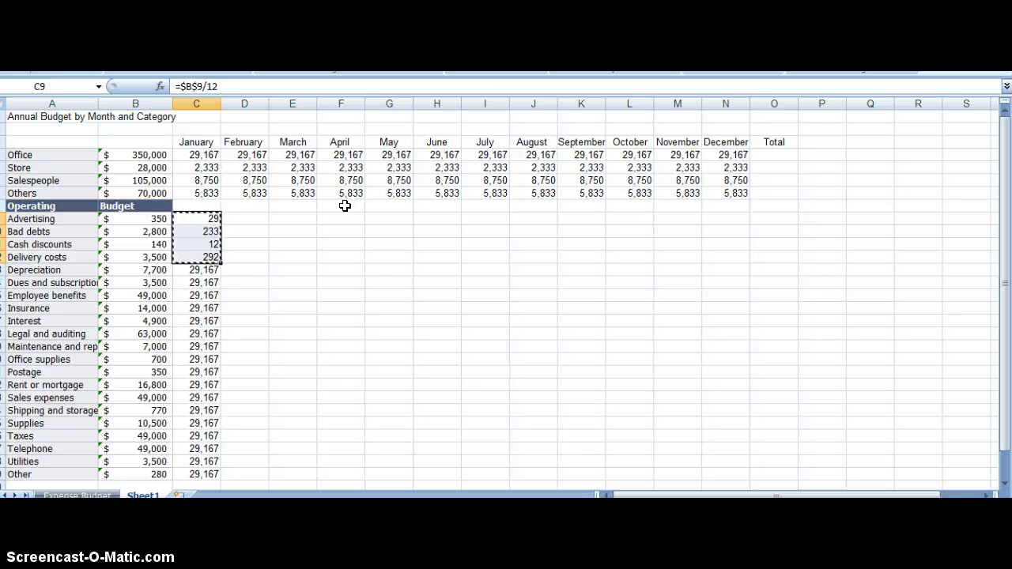
key("Right")
key("shift+Down")
key("shift+Down")
key("shift+Down")
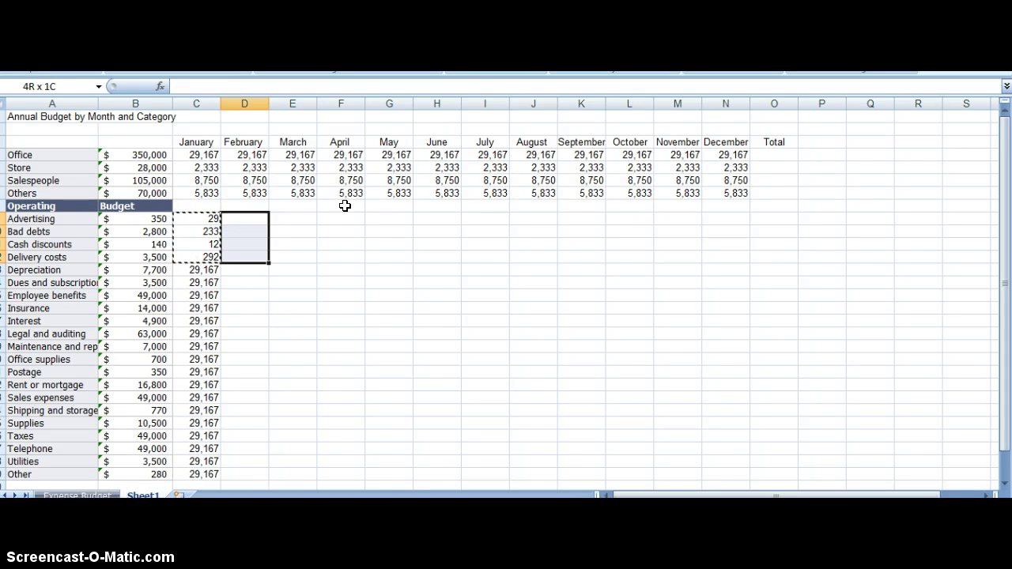
key("shift+Right")
key("shift+Right")
key("shift+Right")
key("shift+Right")
key("shift+Right")
key("shift+Right")
key("shift+Right")
key("shift+Right")
key("shift+Right")
key("shift+Right")
key("Return")
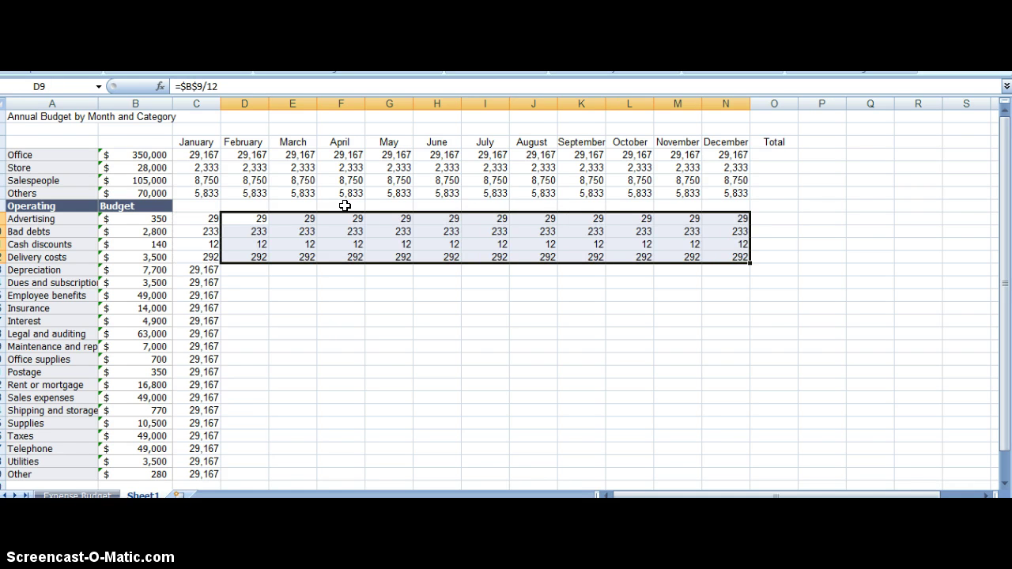
Step: Change the Depreciation and dues January formulas to reference rows 13 and 14 (642, 292)
key("Down")
key("Down")
key("Down")
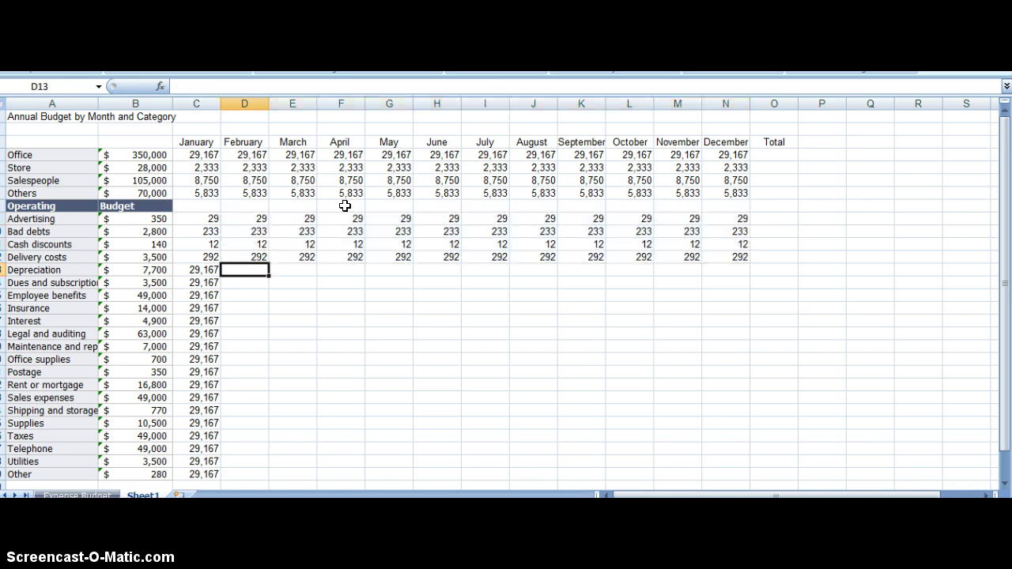
key("Left")
key("Left")
key("Right")
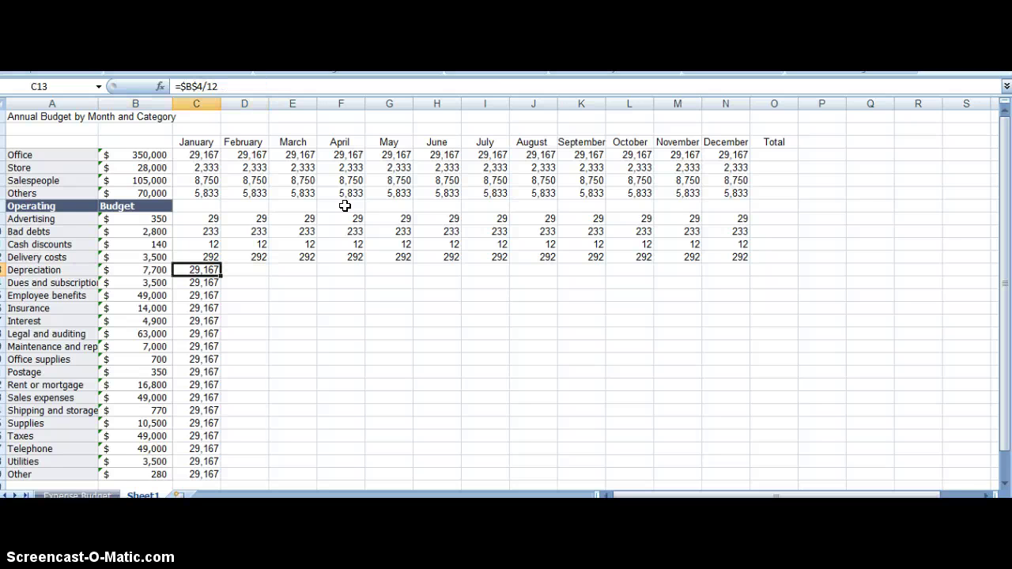
key("F2")
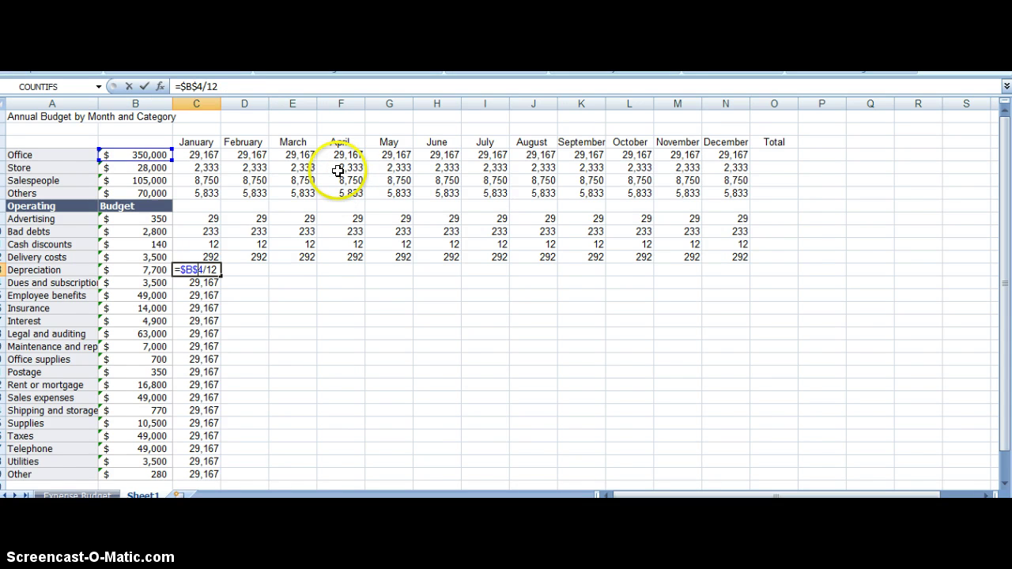
key("Left")
key("Left")
key("Left")
type("1")
key("Delete")
type("3")
key("Return")
key("F2")
type("1")
key("Return")
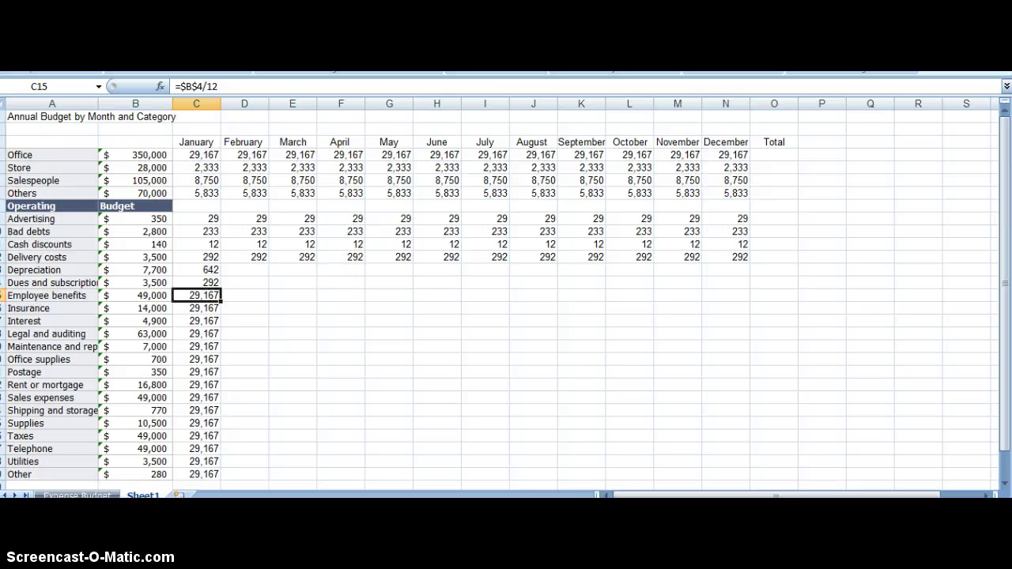
Step: Point Employee benefits, Insurance and Interest at rows 15–17, giving 4,083, 1,167 and 408
key("F2")
key("Left")
key("Left")
key("Left")
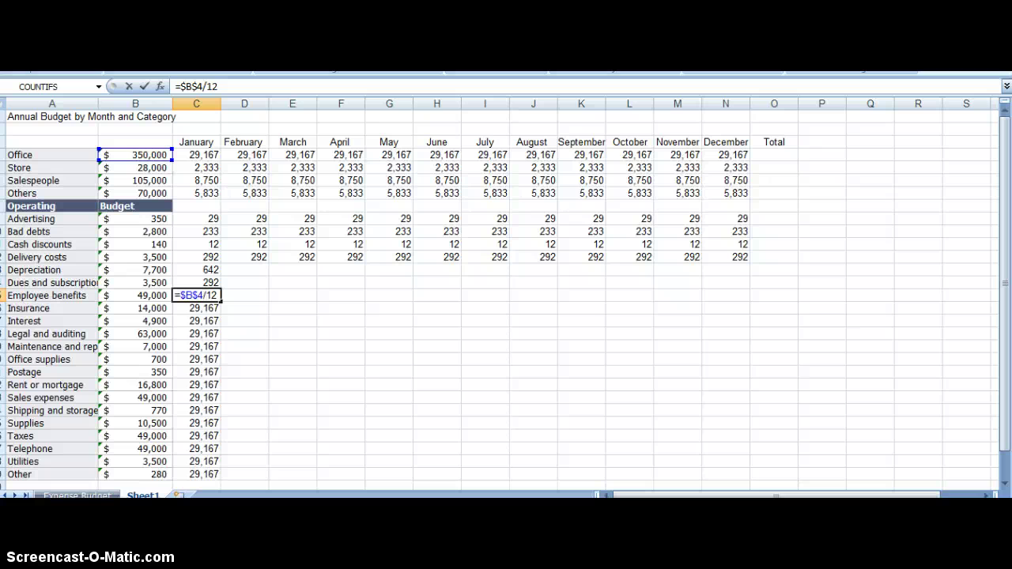
key("Delete")
type("15")
key("Return")
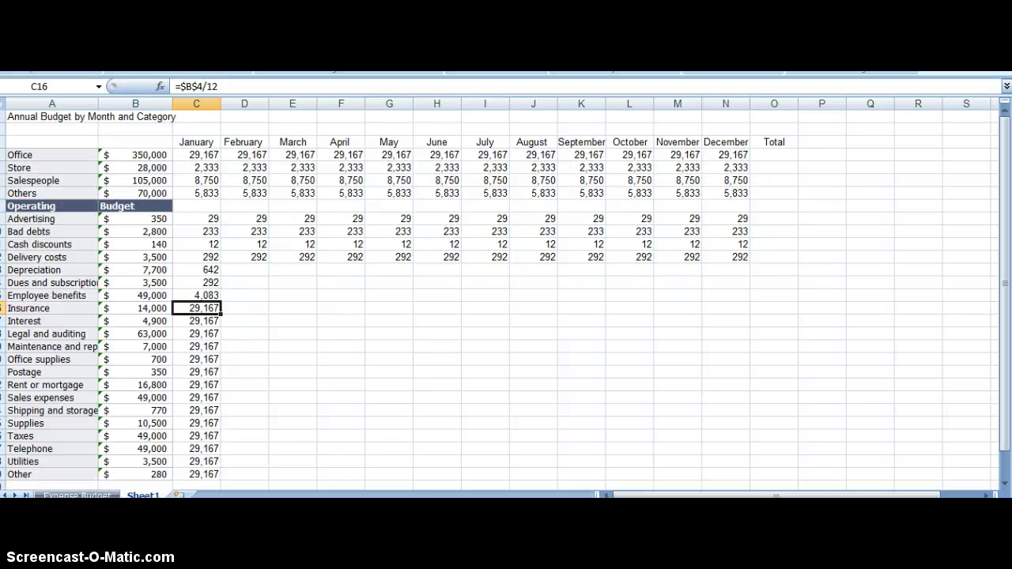
key("F2")
key("Left")
key("Left")
key("Left")
type("16")
key("Delete")
key("Return")
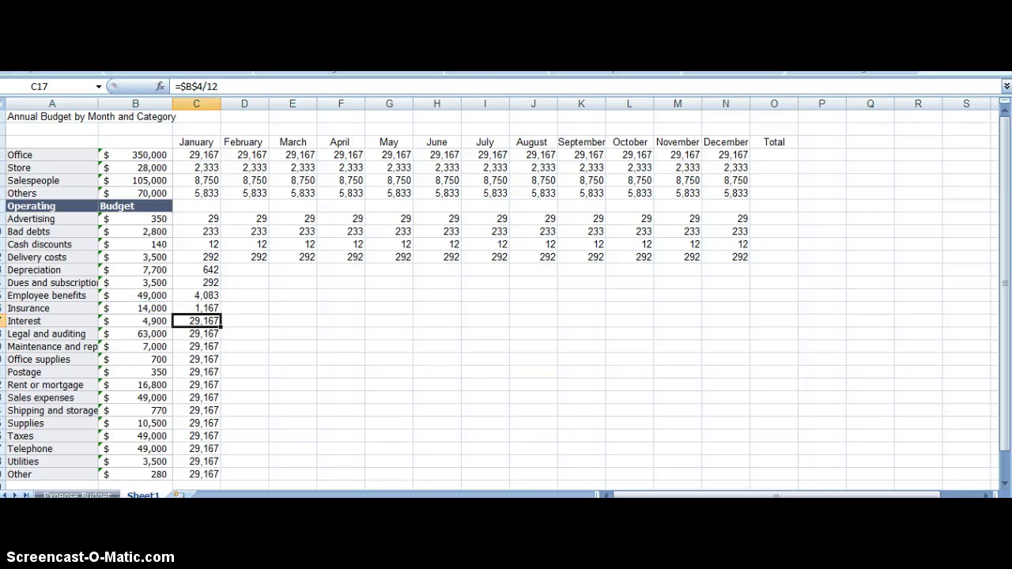
key("F2")
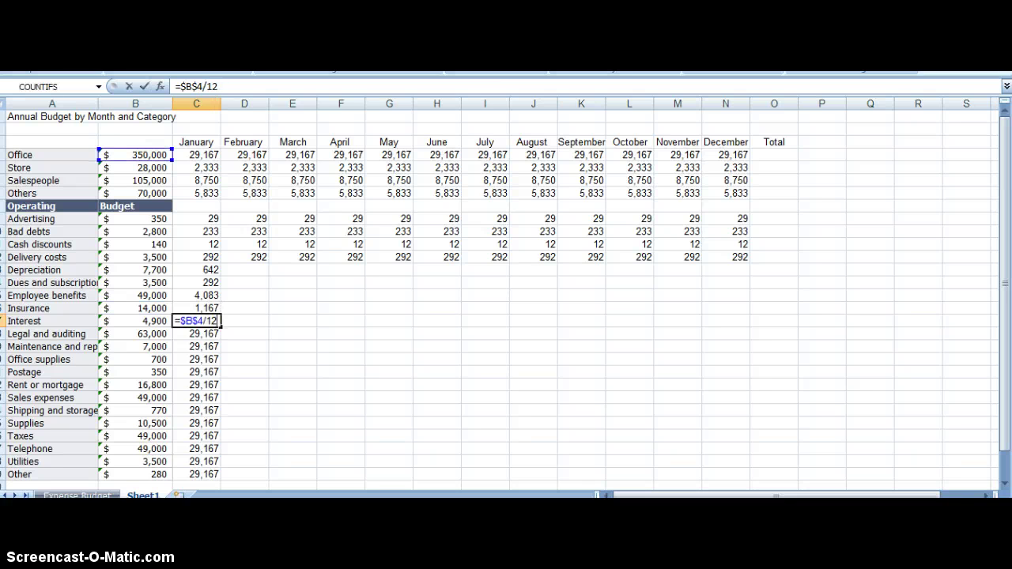
key("Left")
key("Left")
key("Left")
type("17")
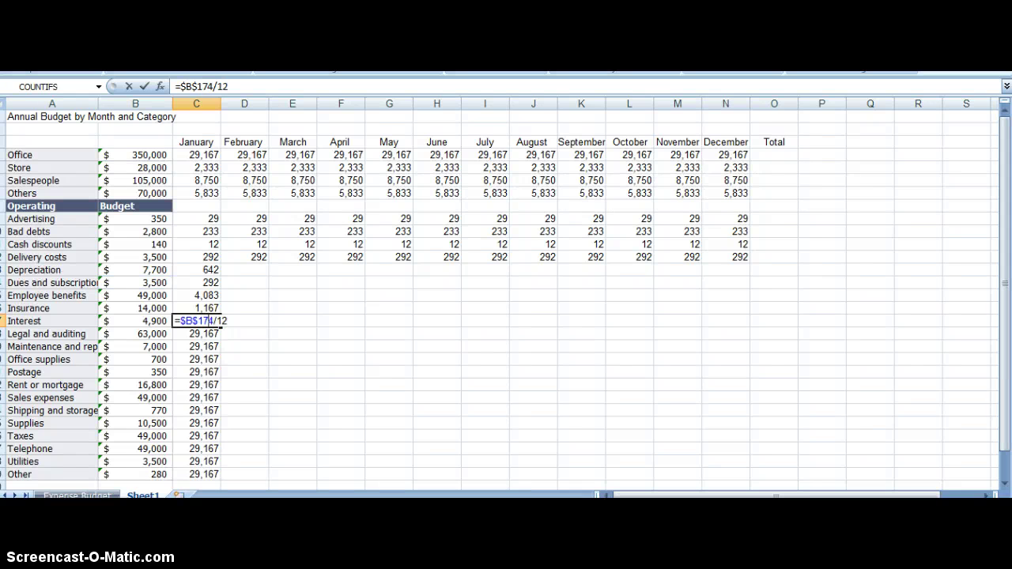
key("Return")
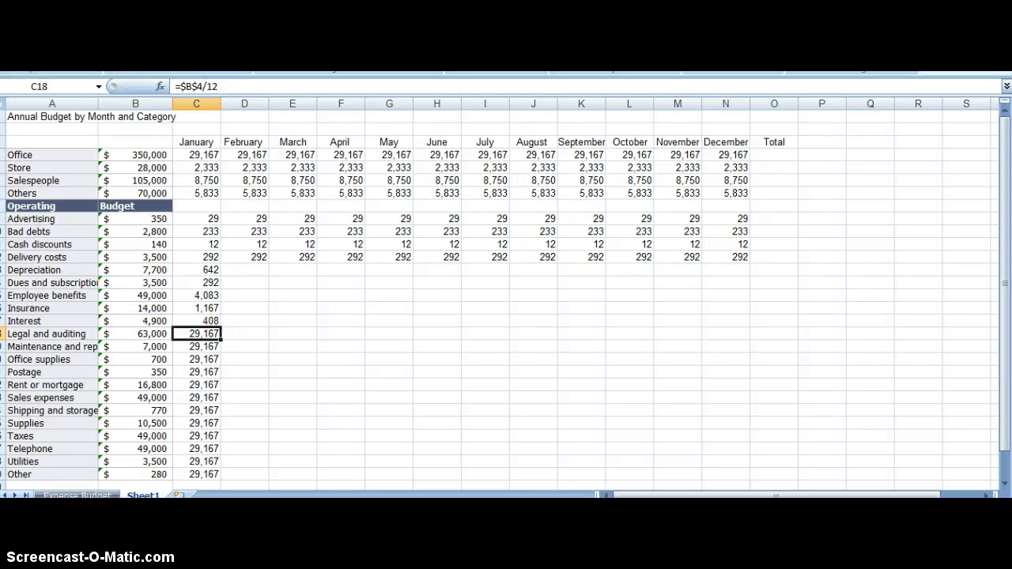